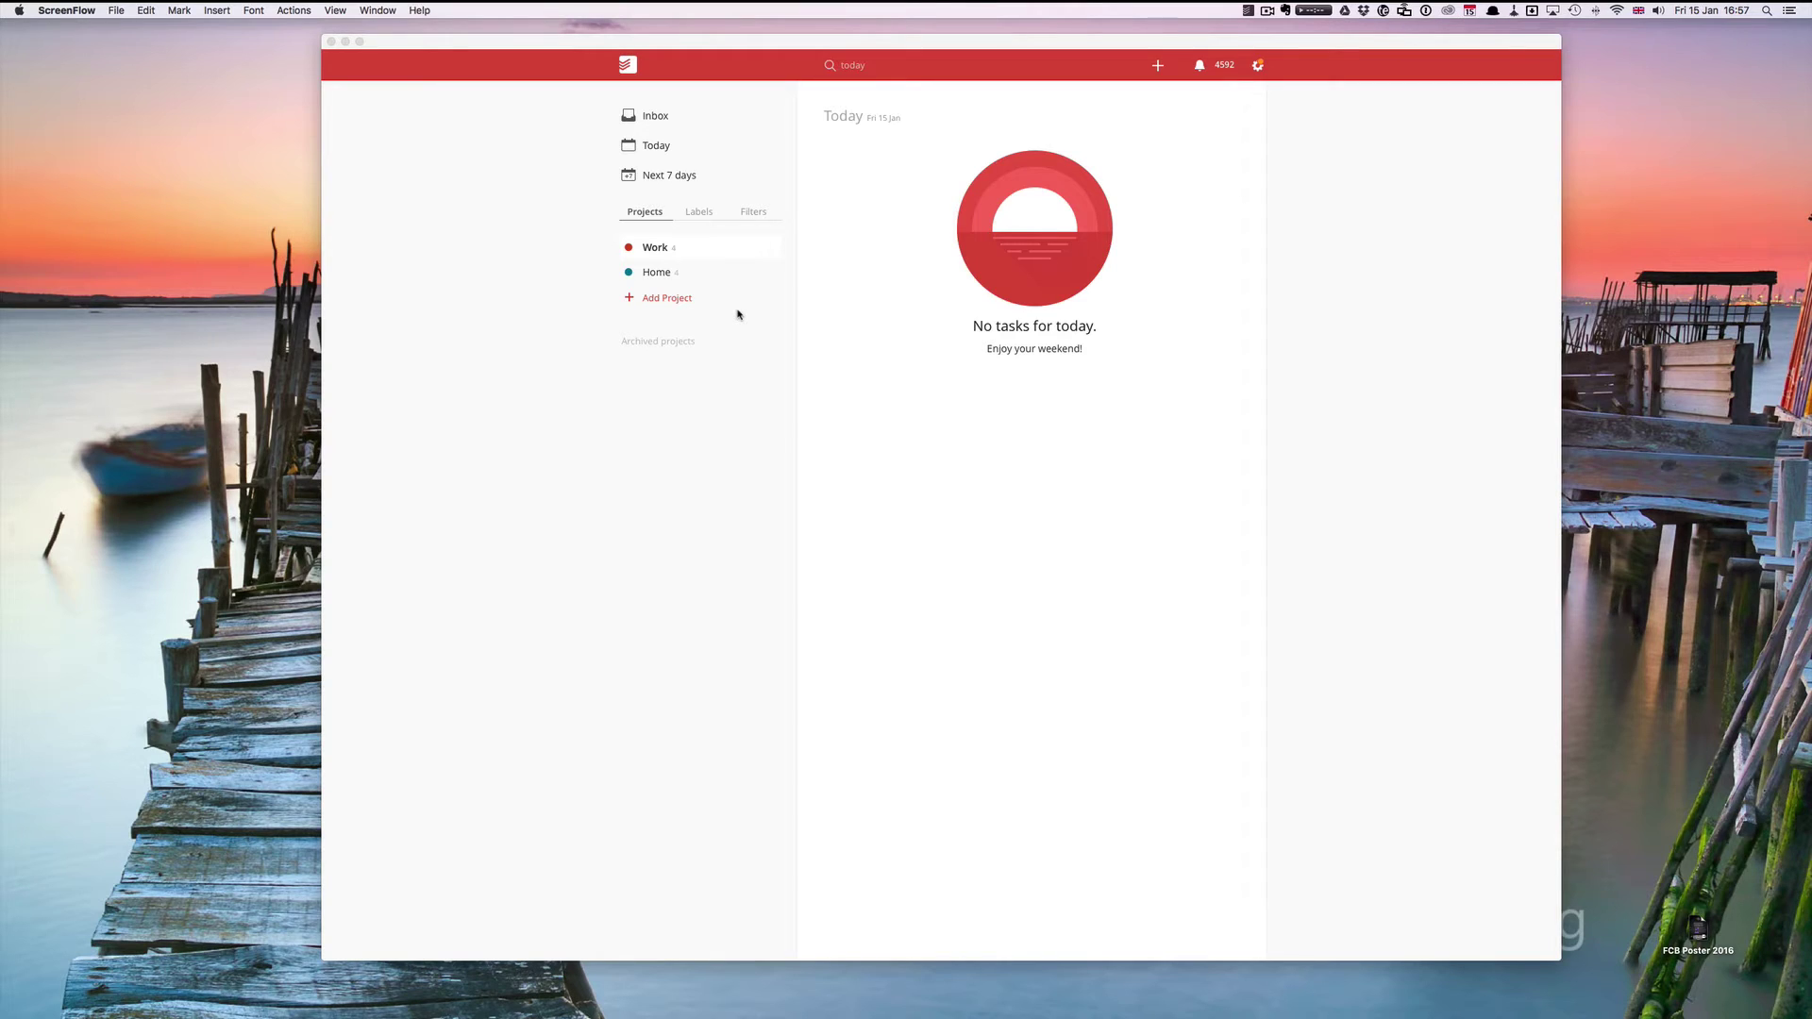
Create a magenta project named TICKLER and drag it above Work and Home in the project list.
click(676, 303)
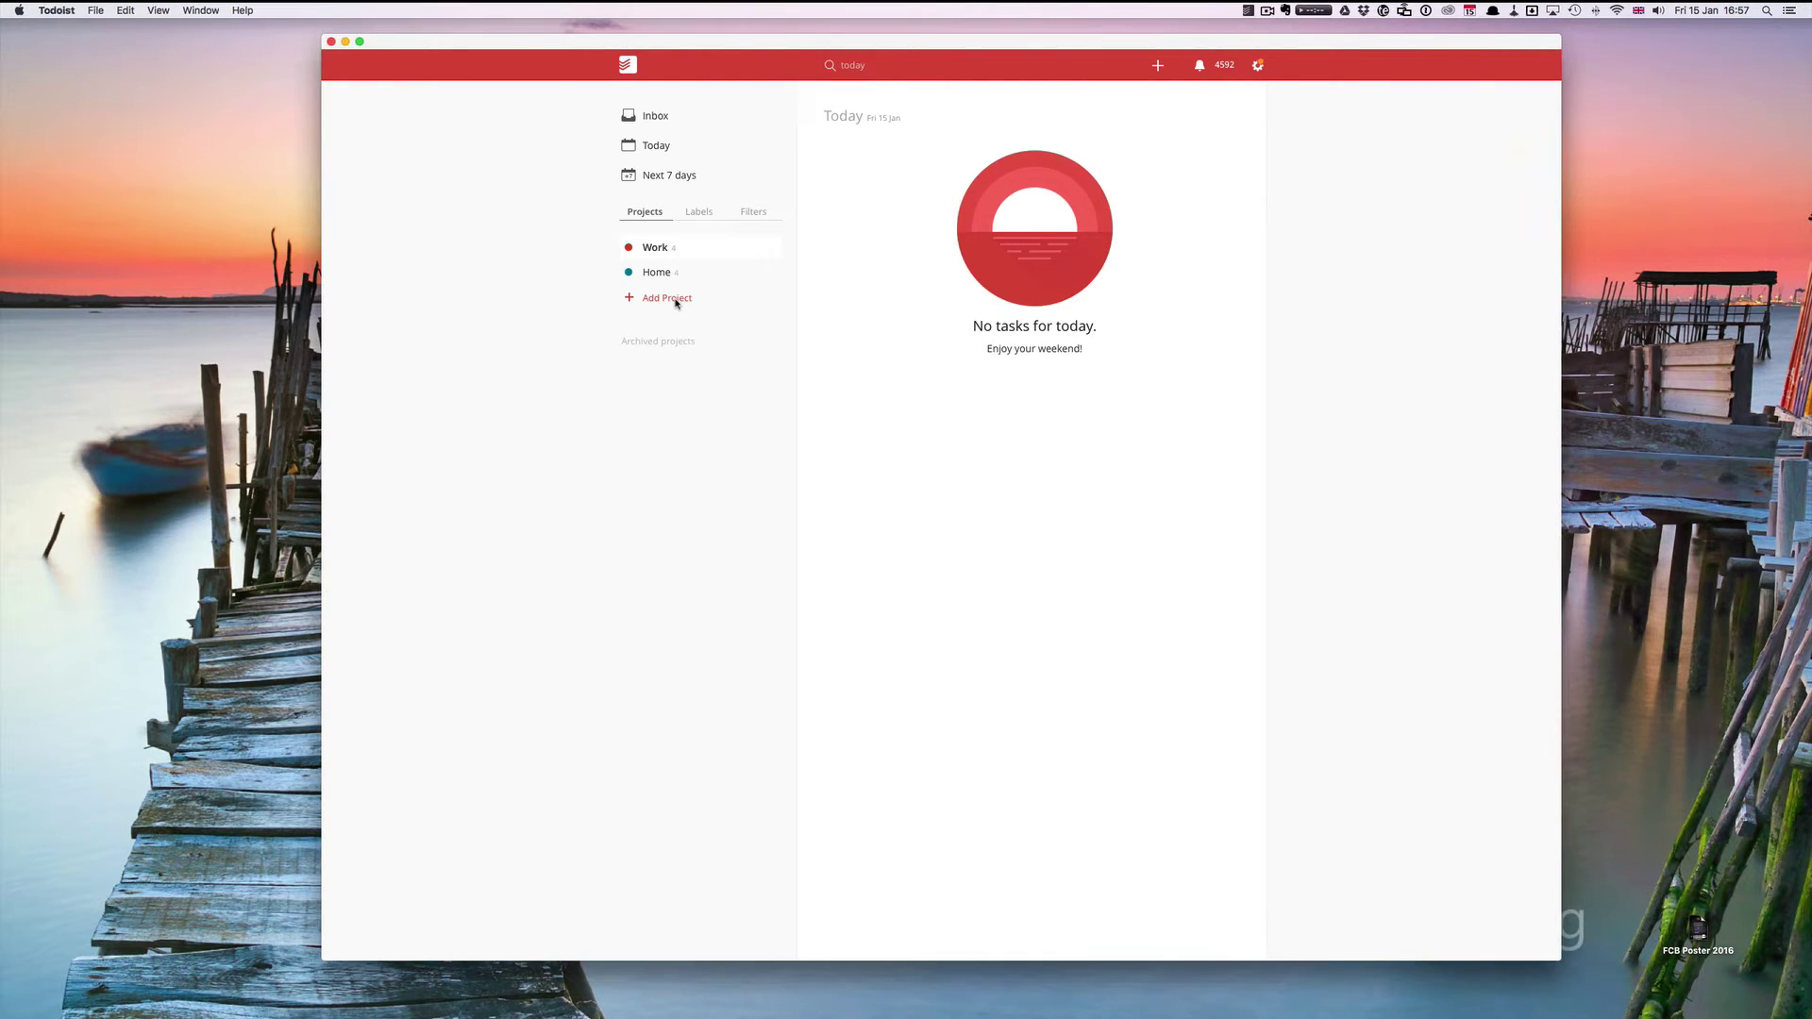
click(676, 300)
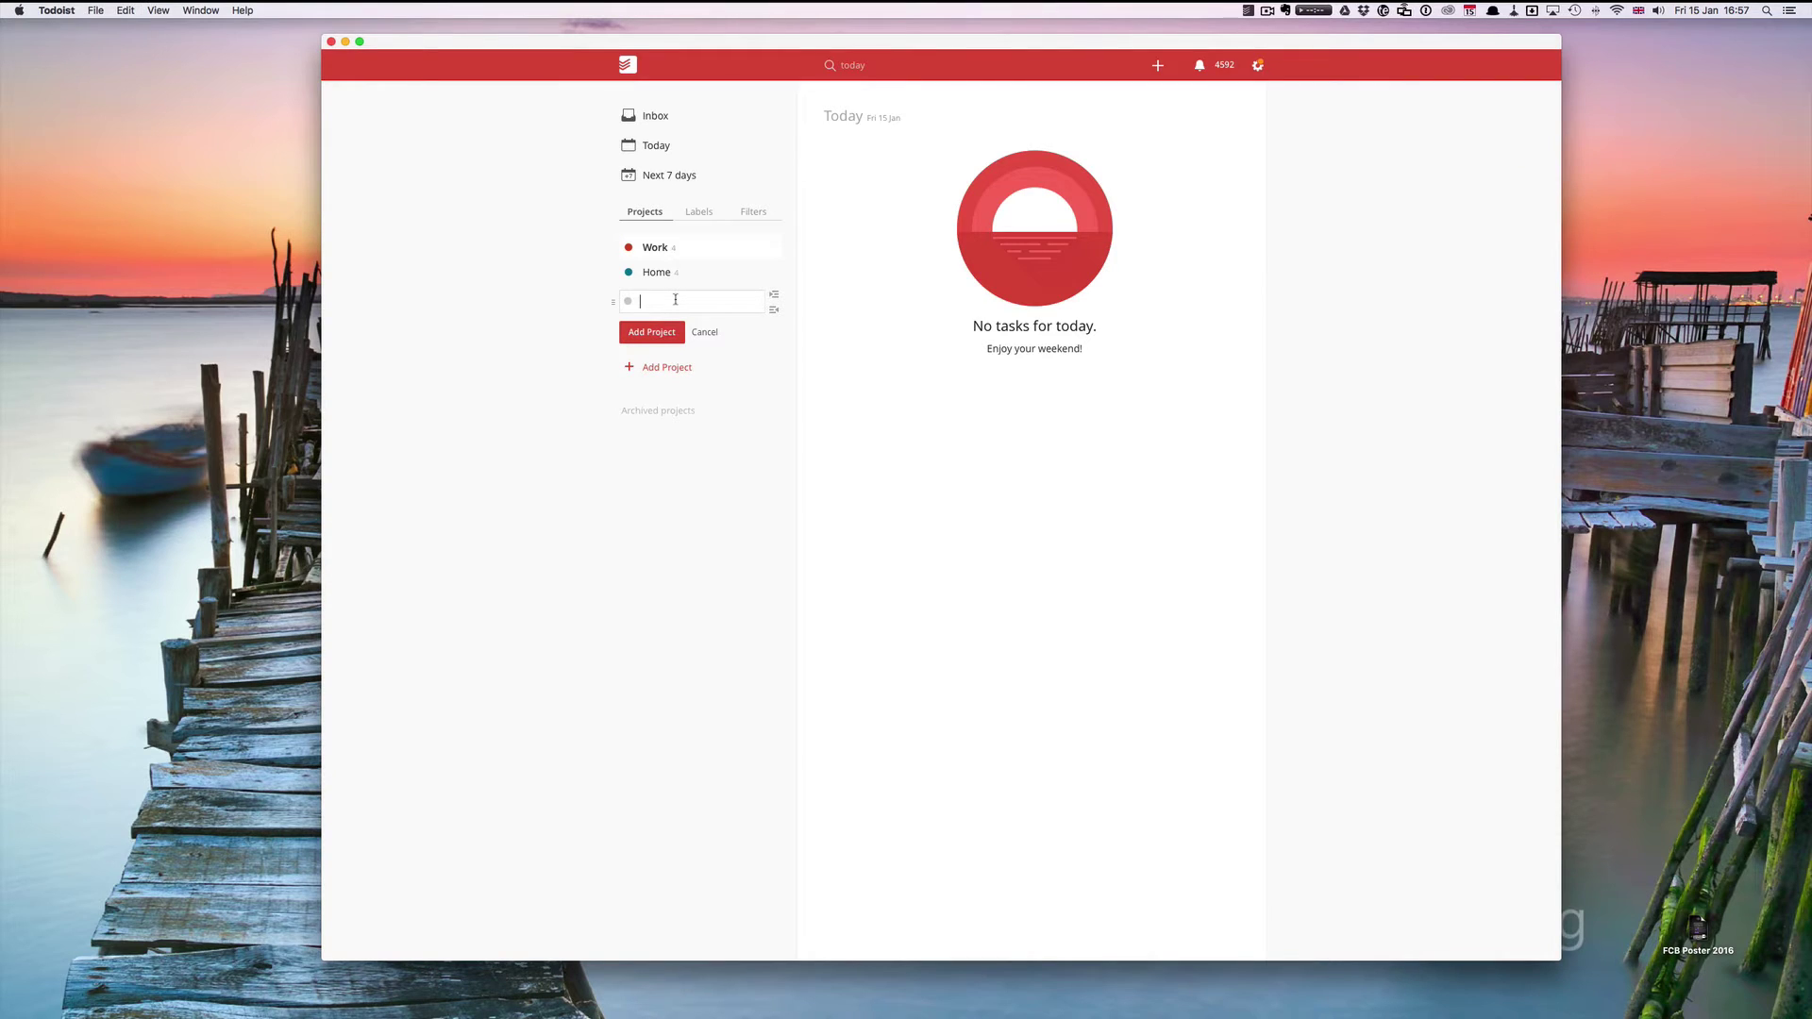
text(TICKLER)
click(629, 303)
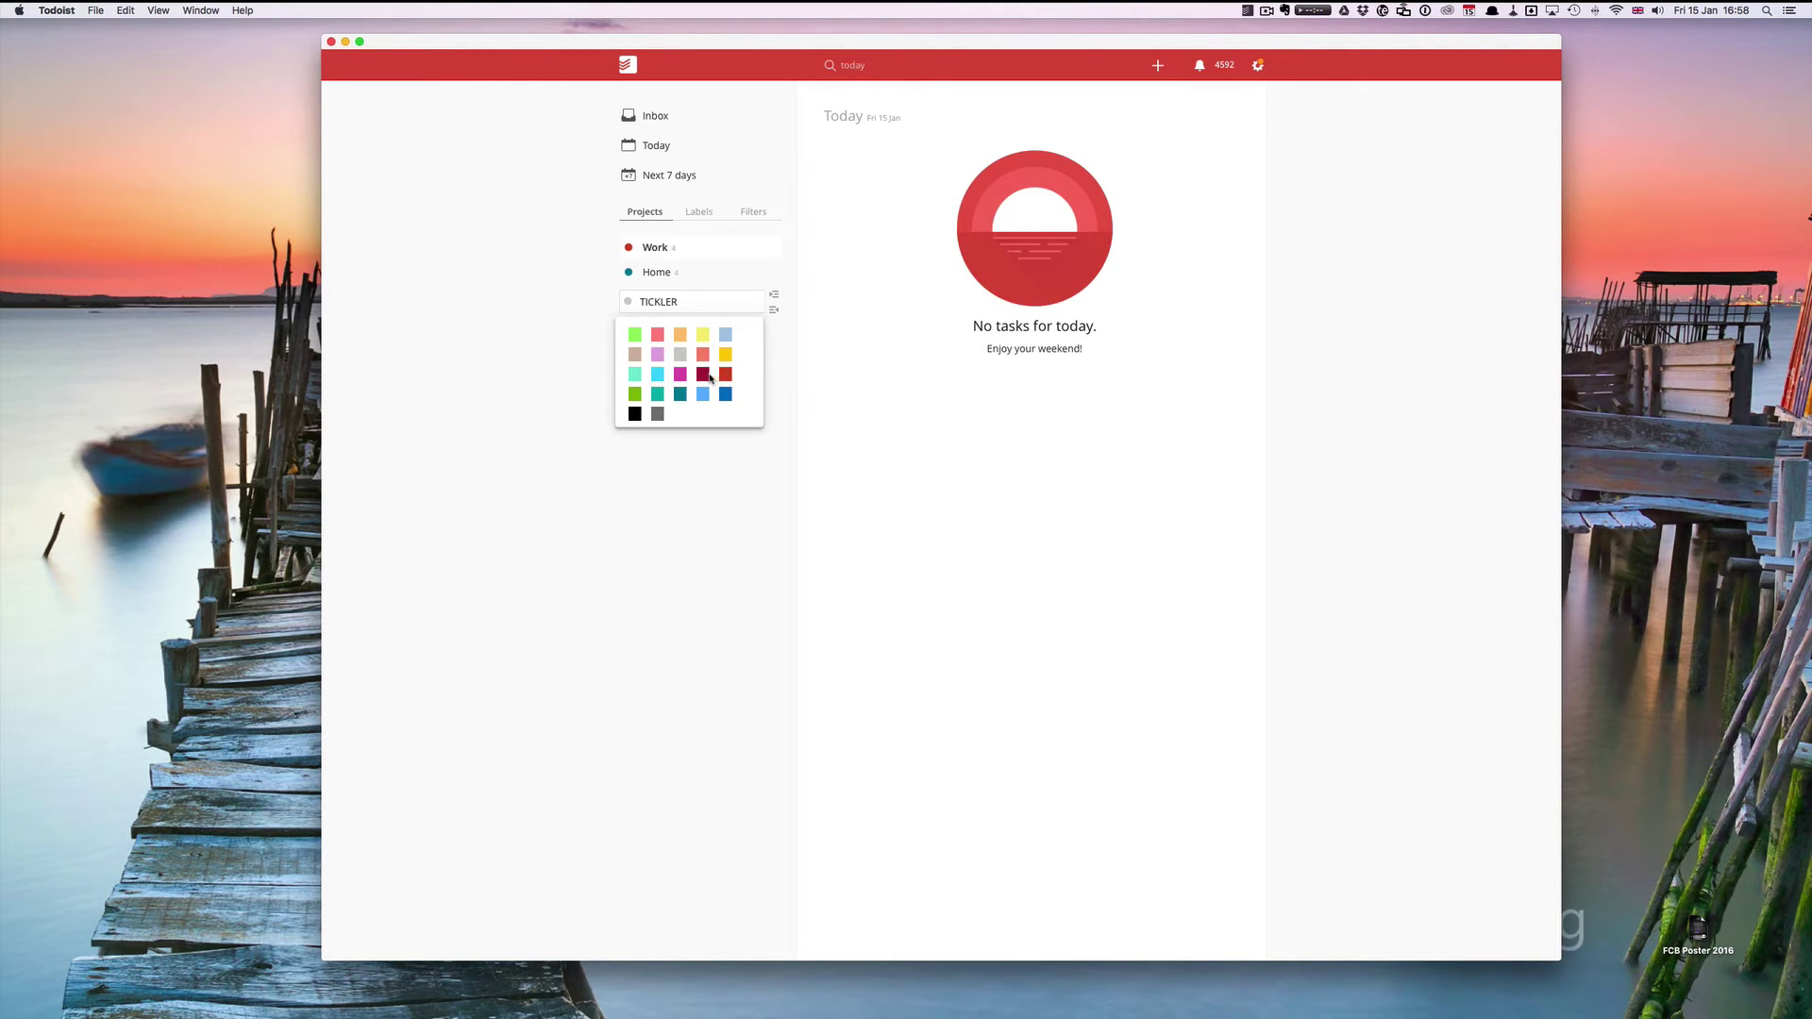
click(680, 375)
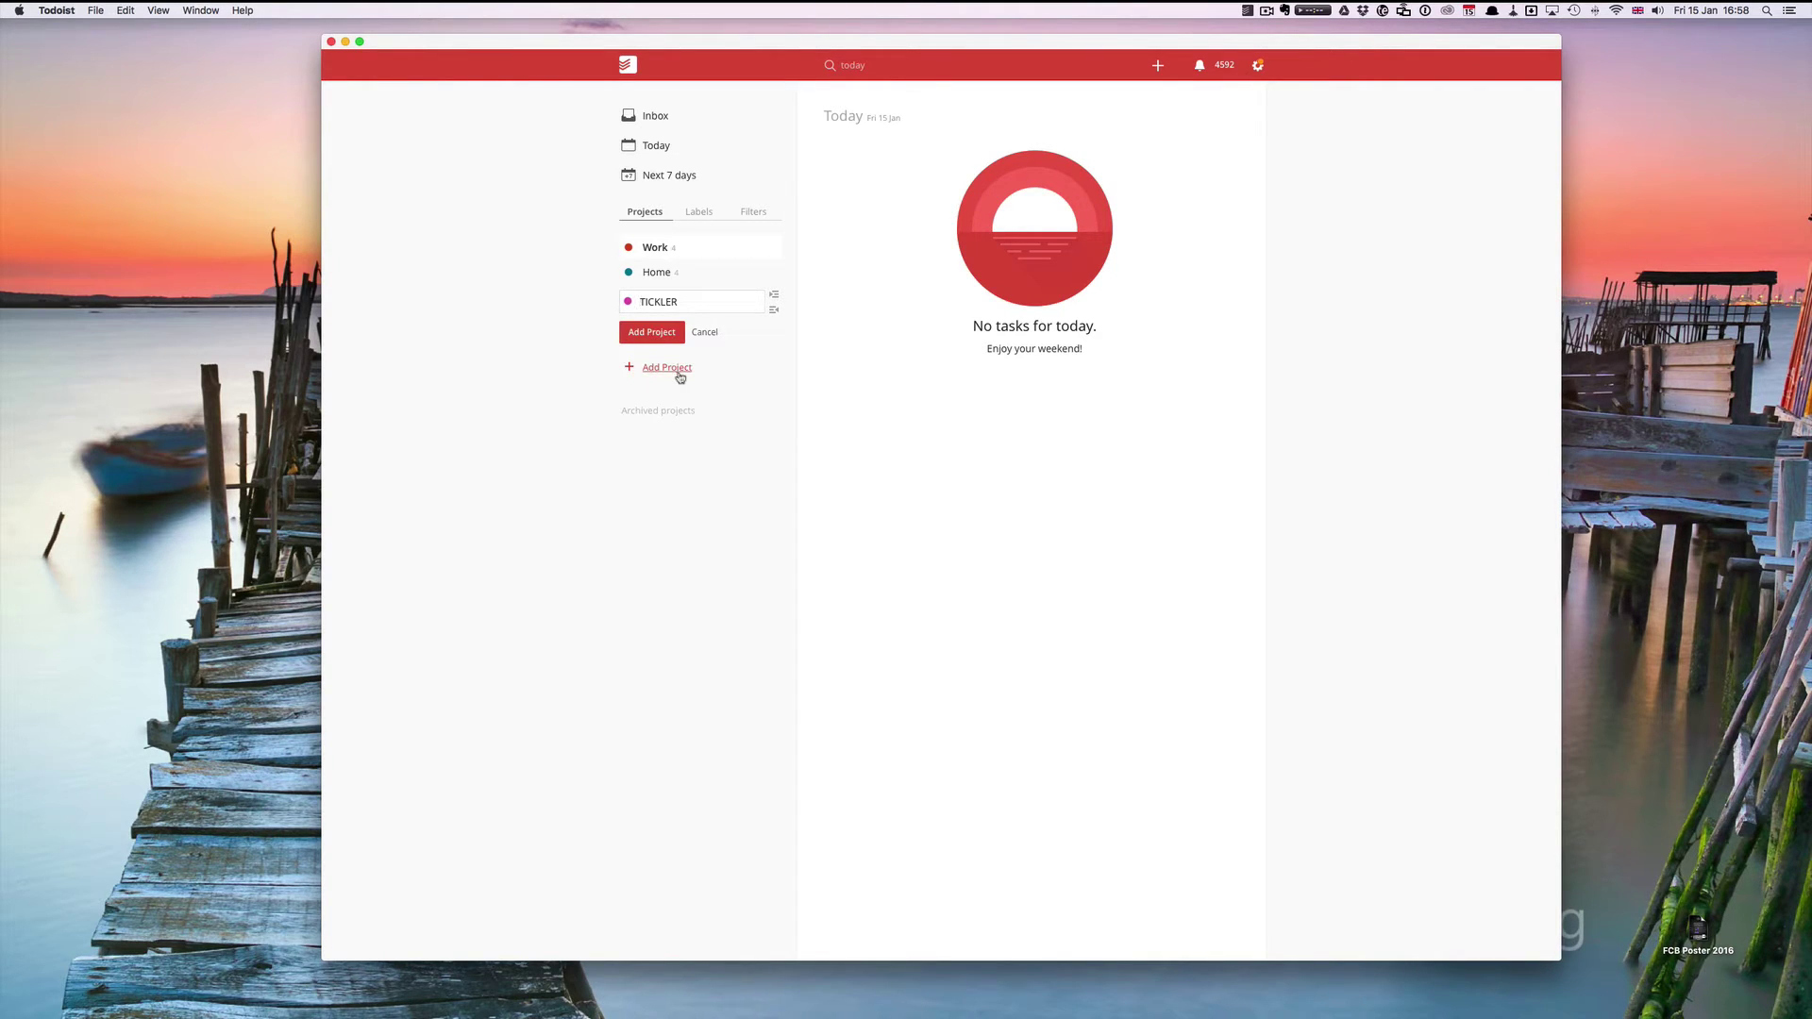
click(655, 335)
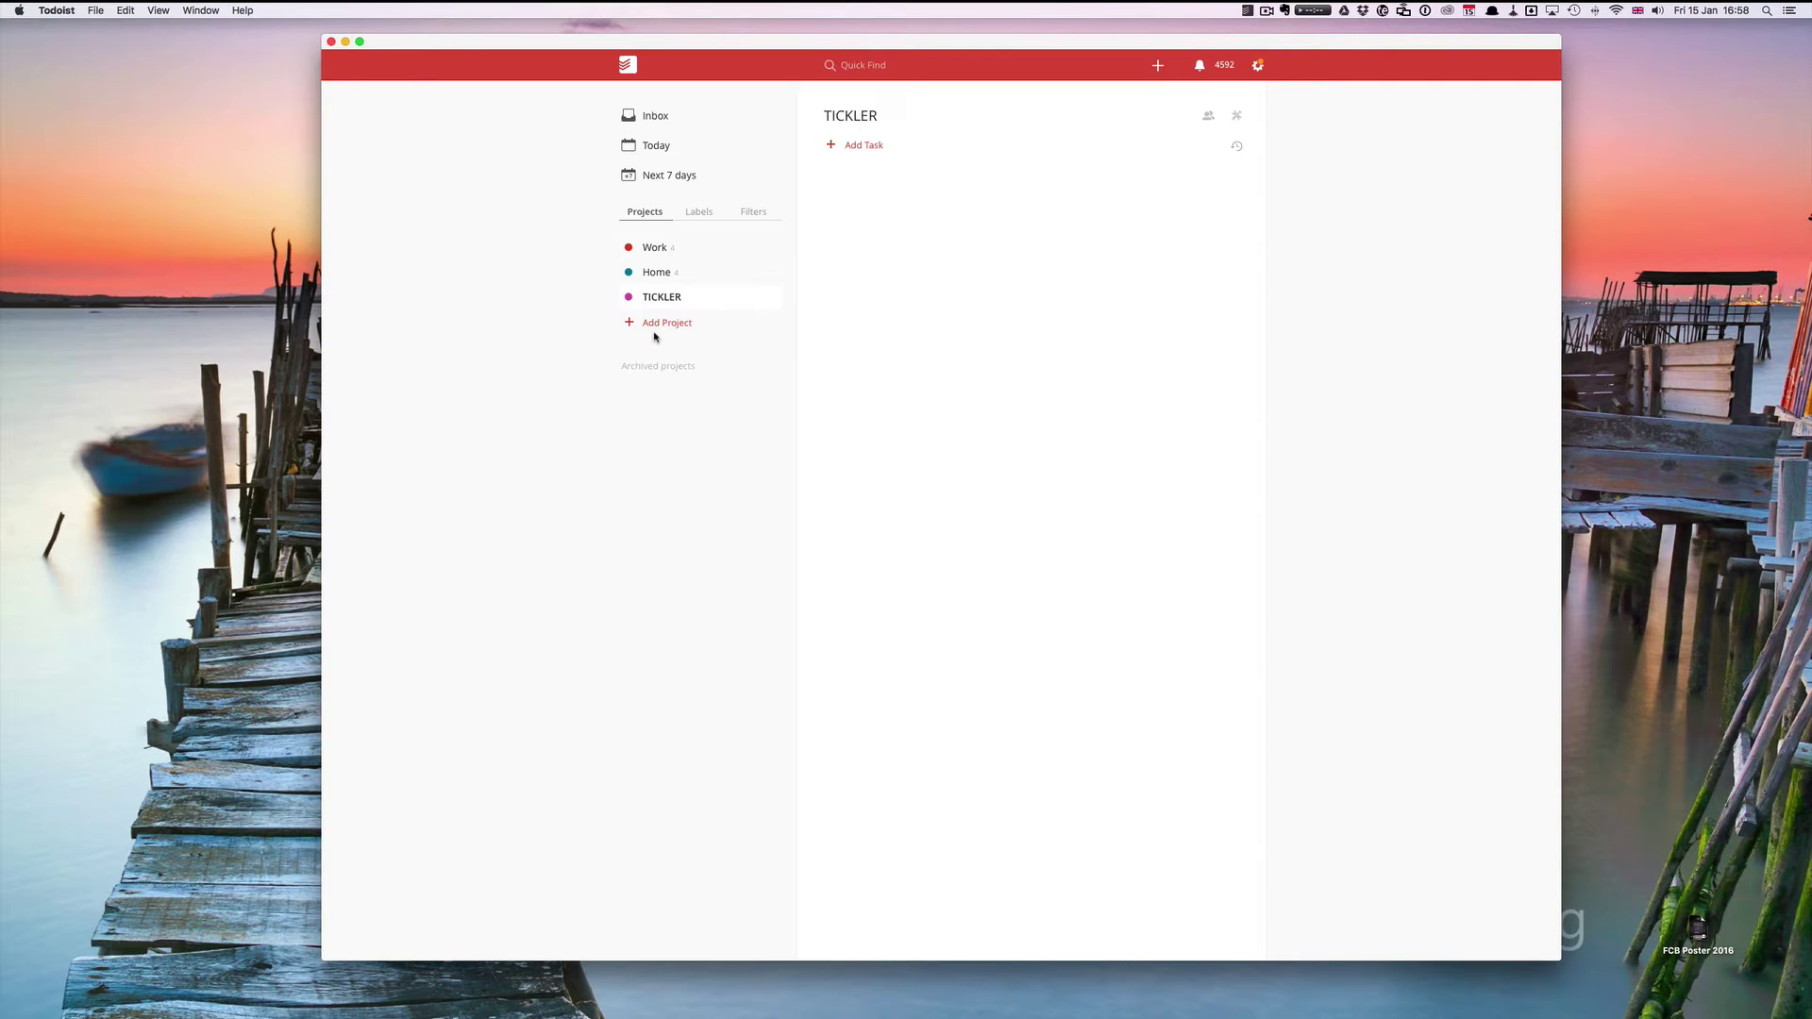
drag(614, 300, 614, 240)
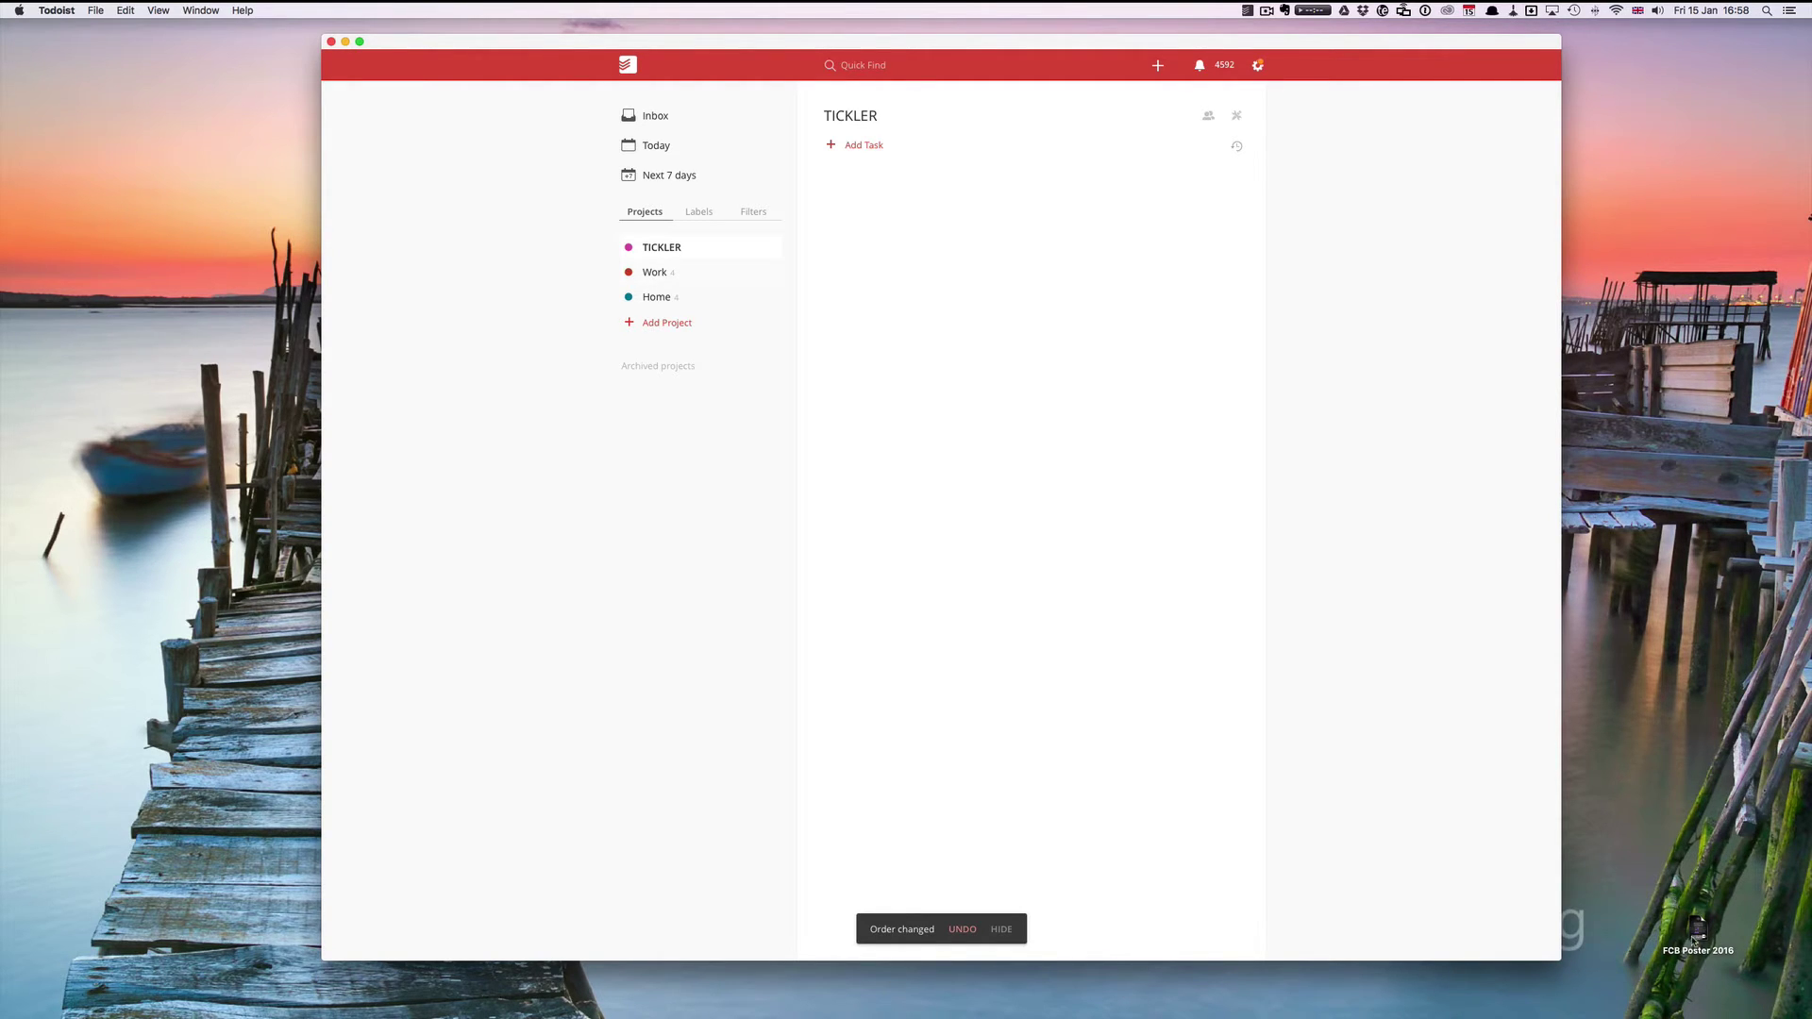
double_click(1699, 930)
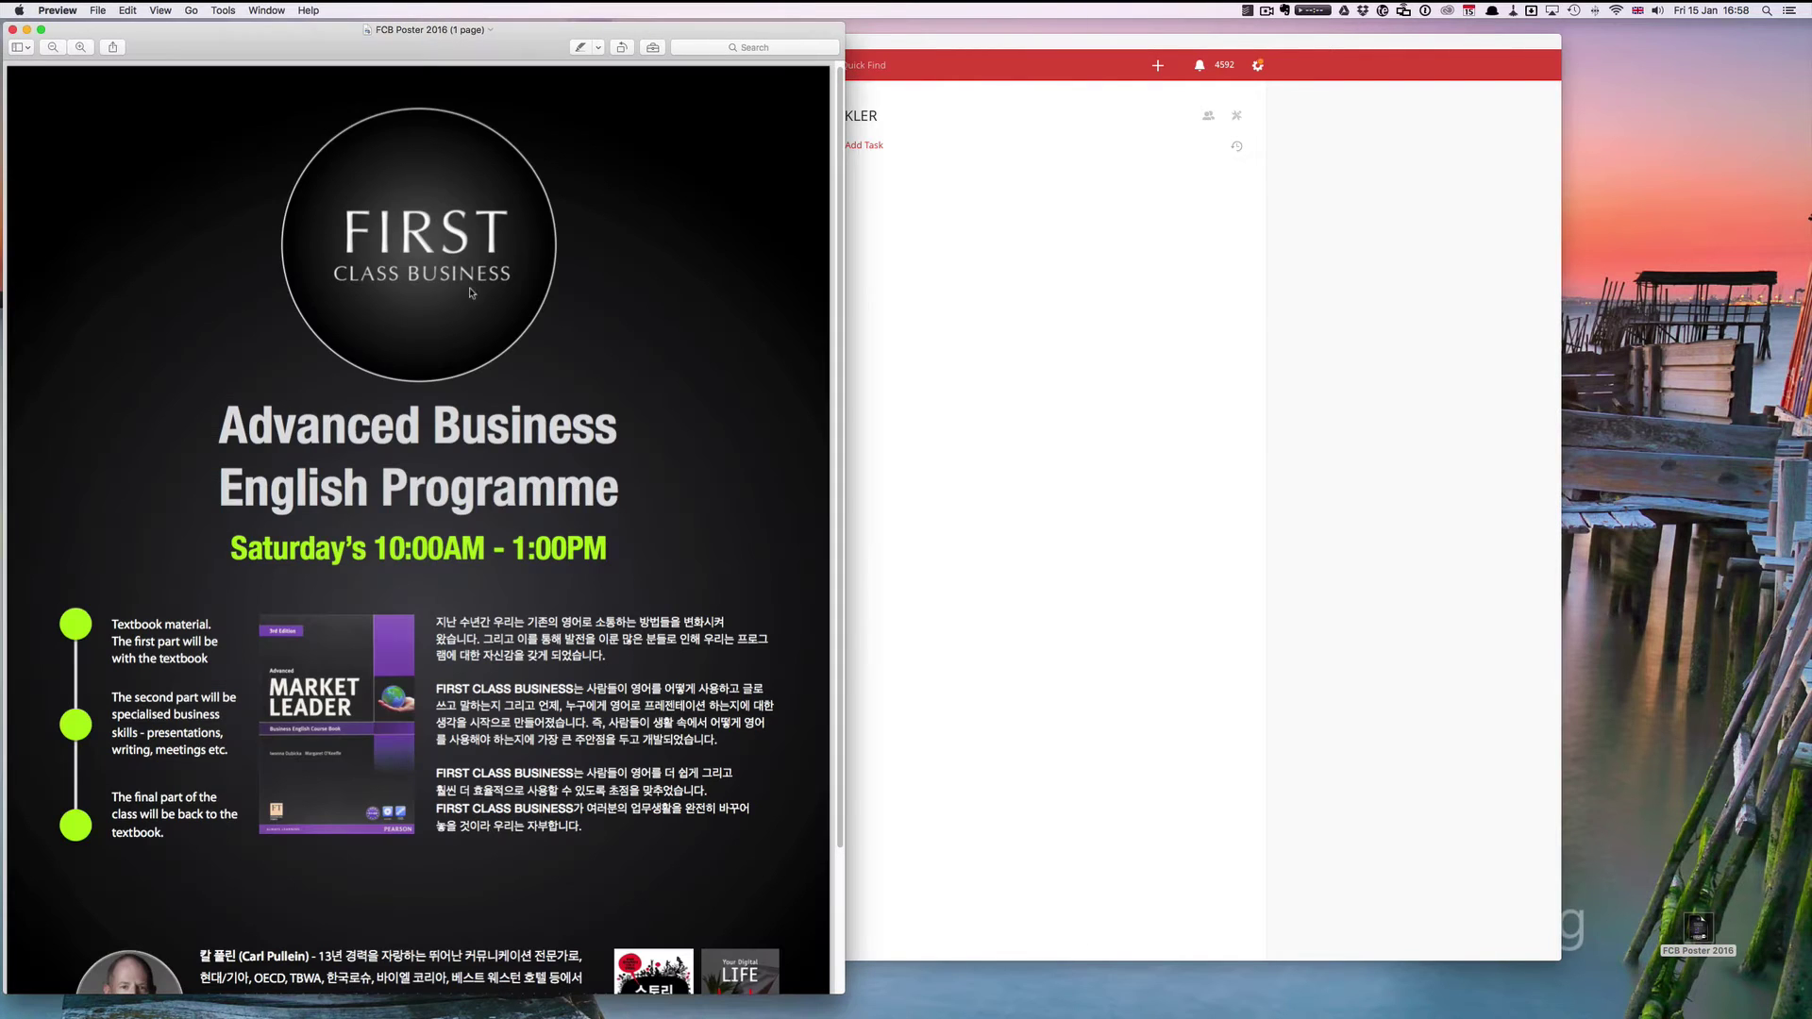
scroll(495, 401, down, 3)
scroll(496, 401, up, 4)
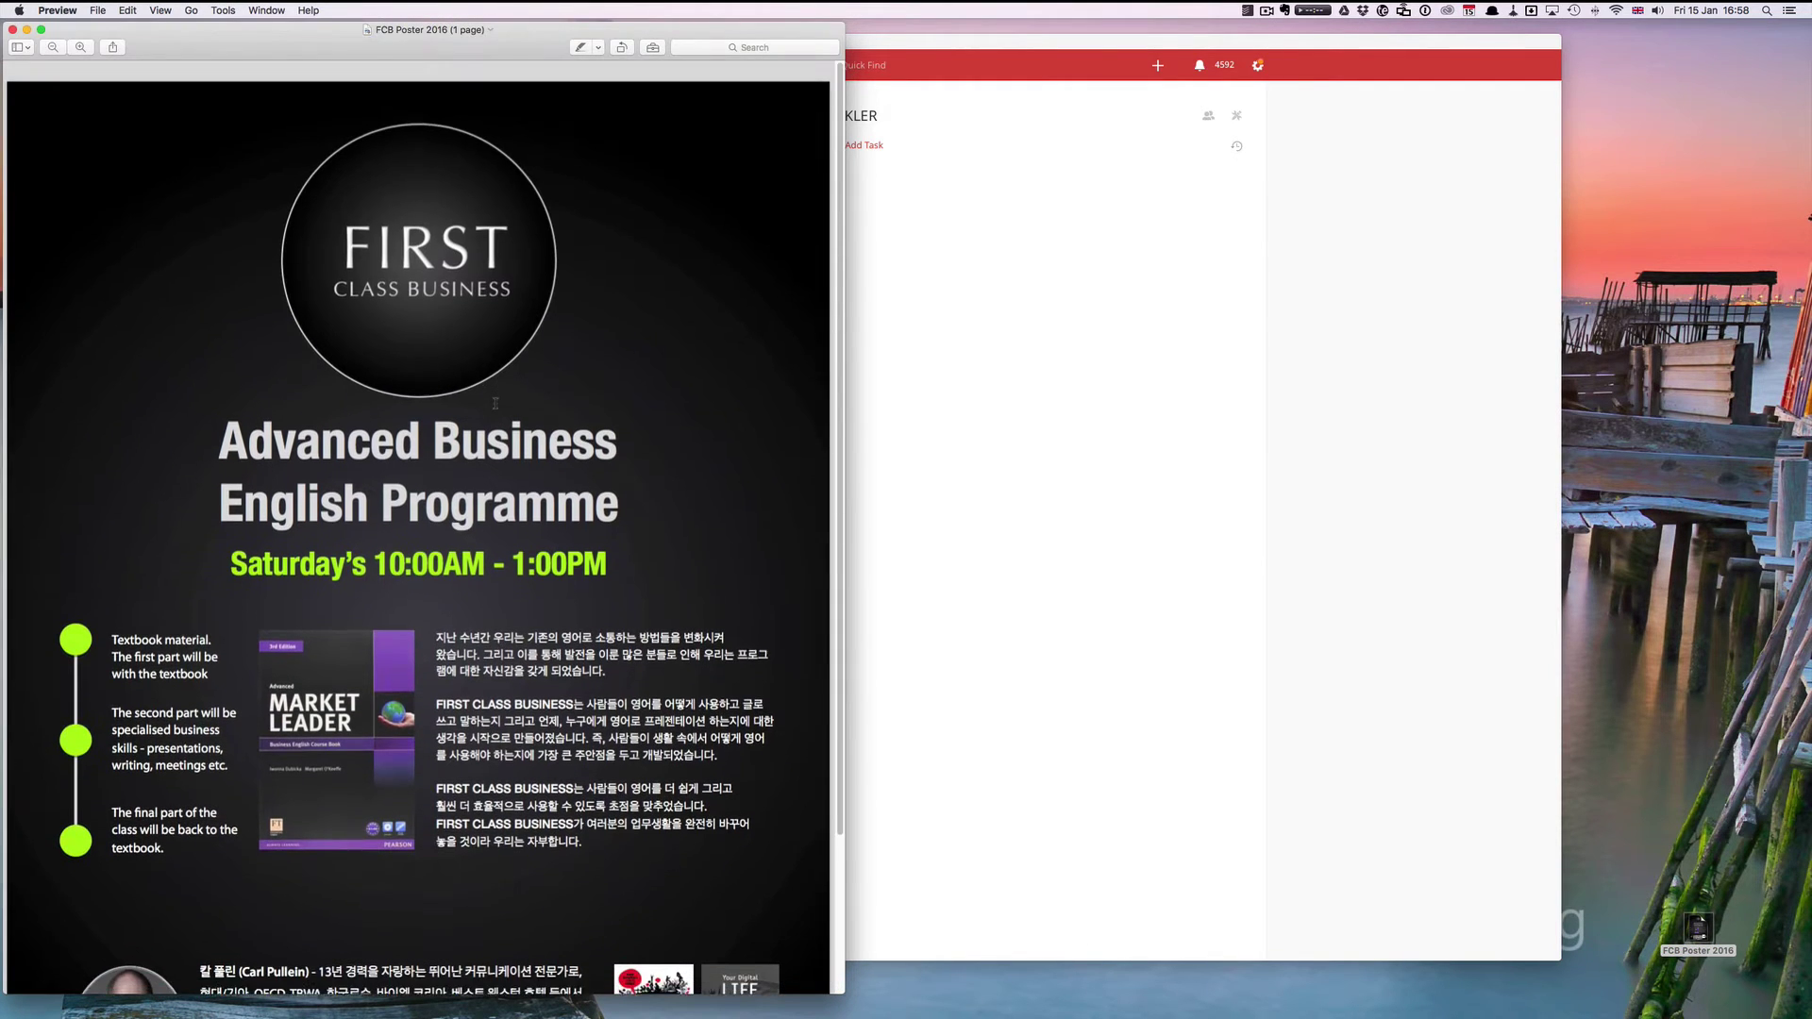
scroll(496, 403, down, 3)
scroll(495, 403, up, 3)
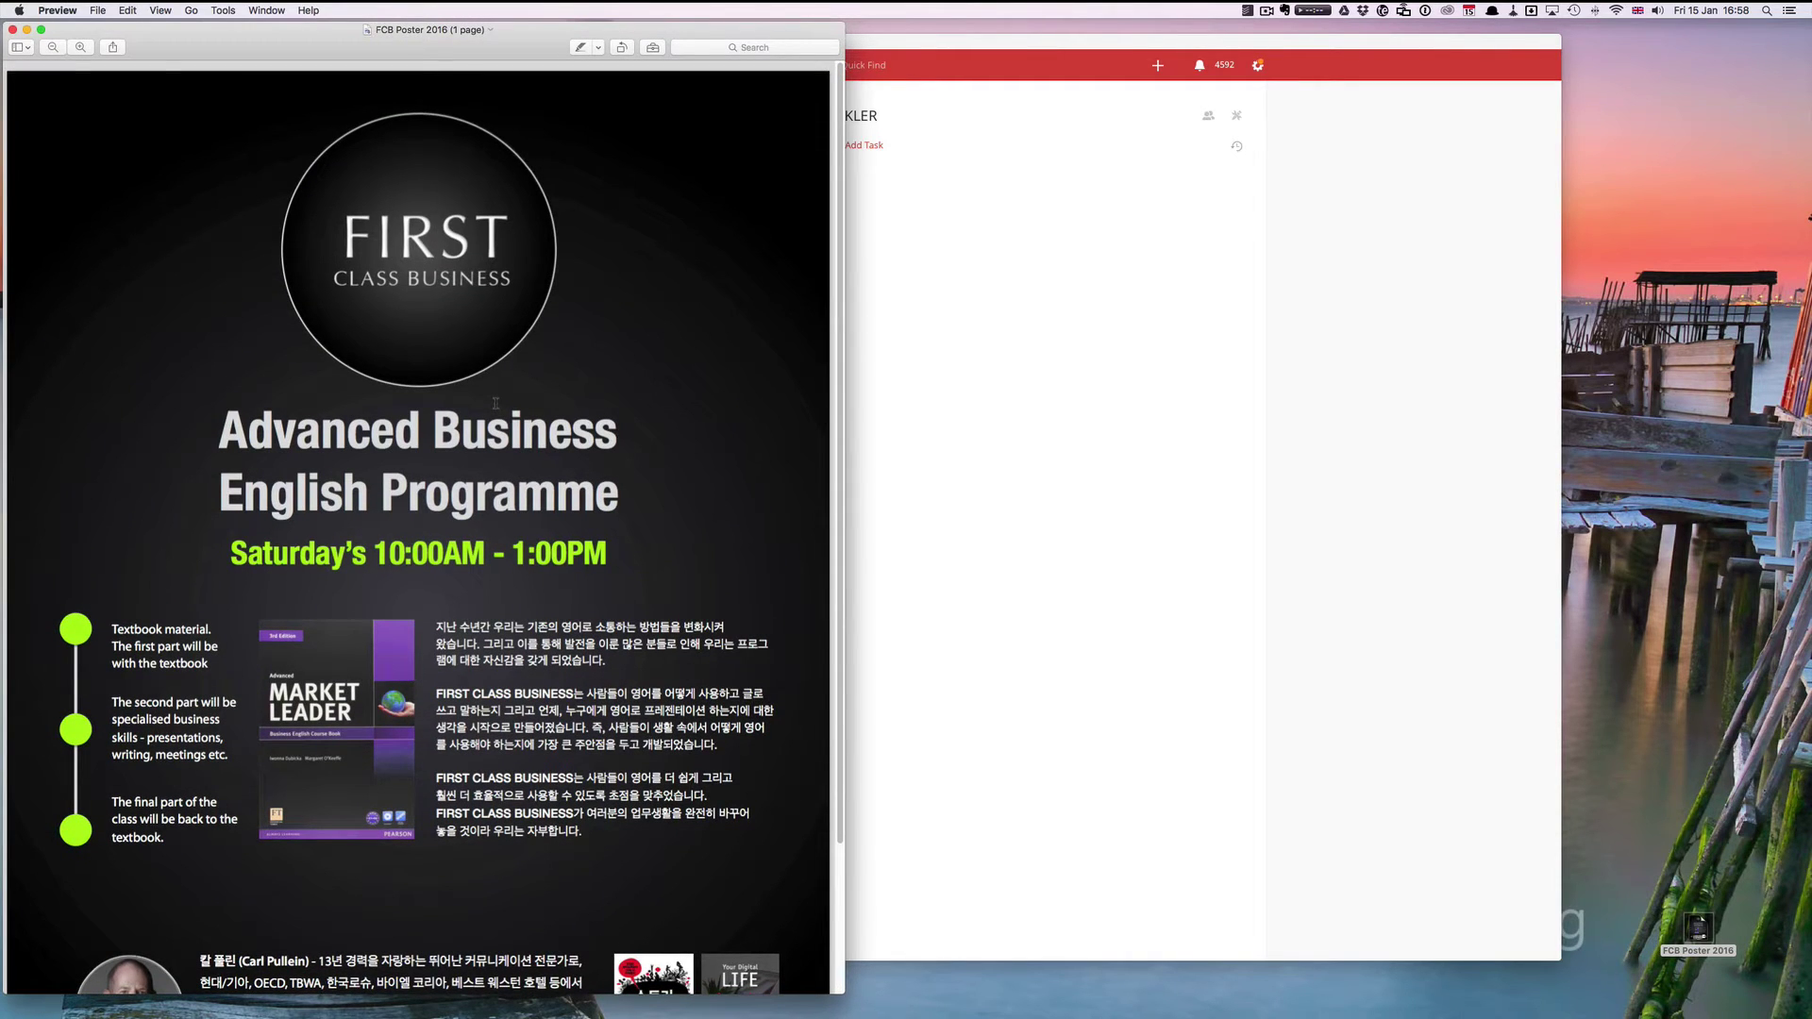
scroll(496, 403, down, 4)
scroll(229, 535, up, 4)
click(12, 30)
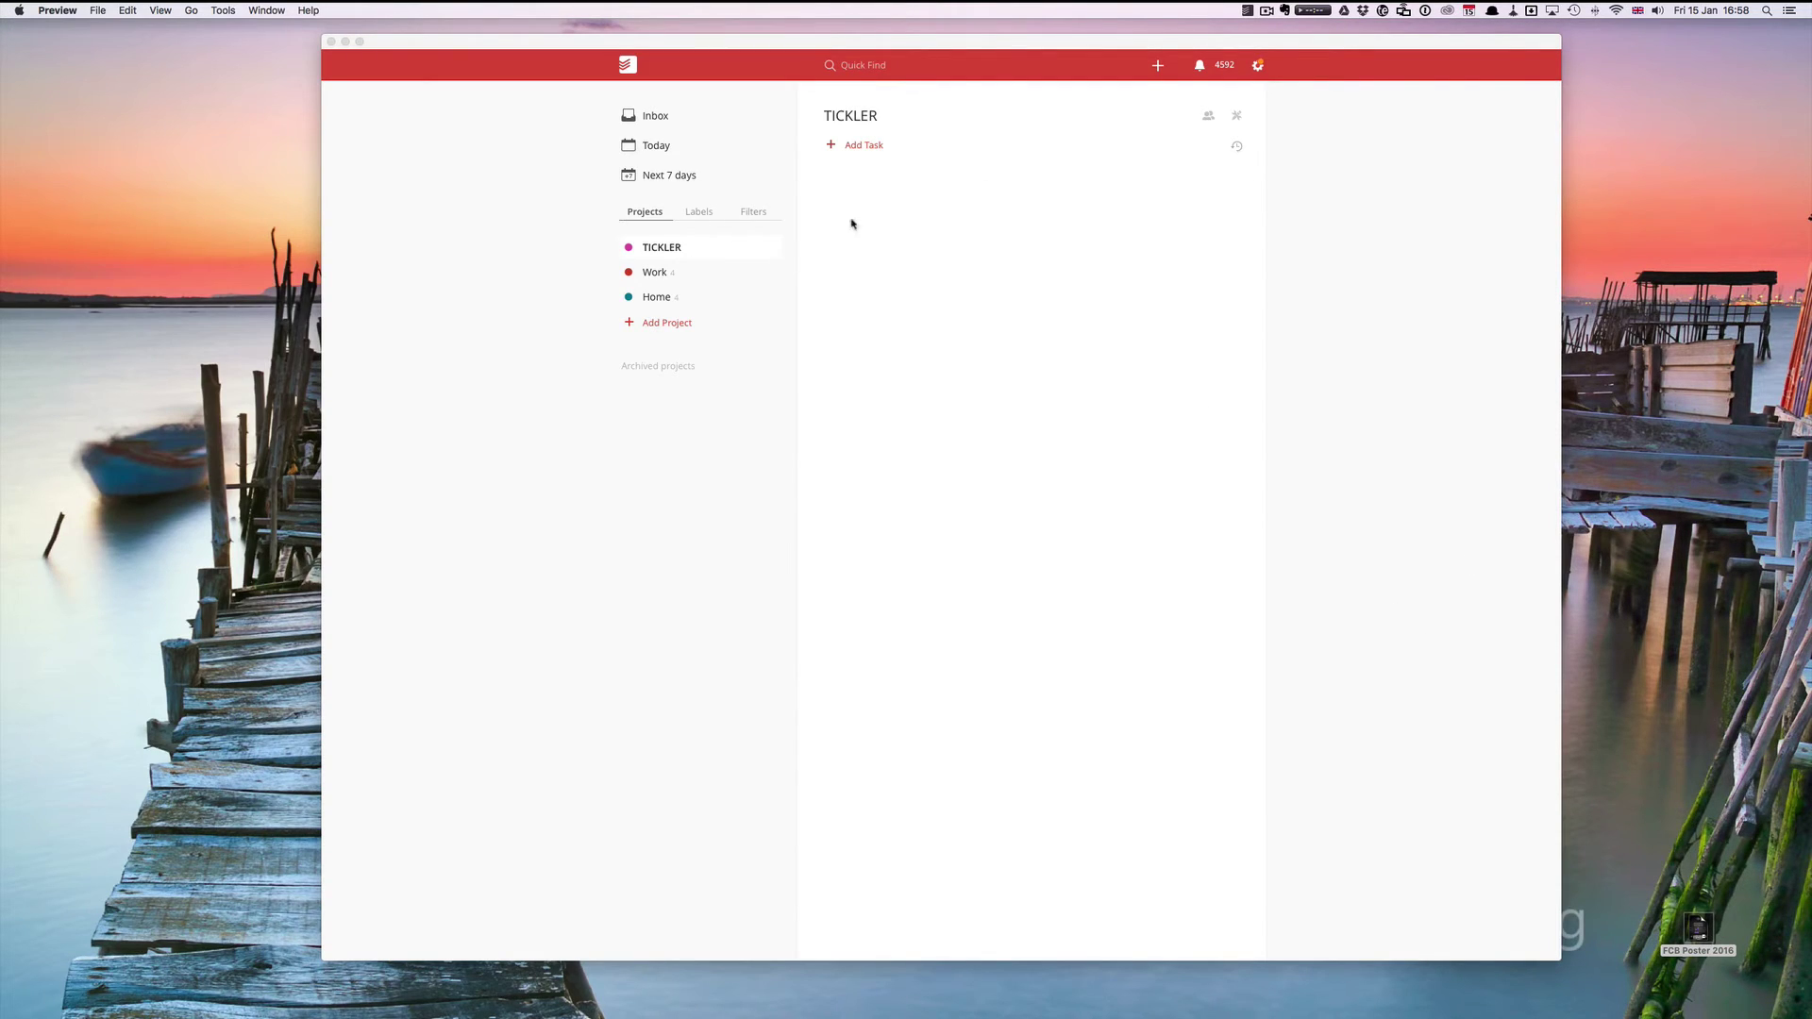
Add the task '[TICKLER] Consider joining this class' to TICKLER, scheduled for 25 Jan.
click(860, 146)
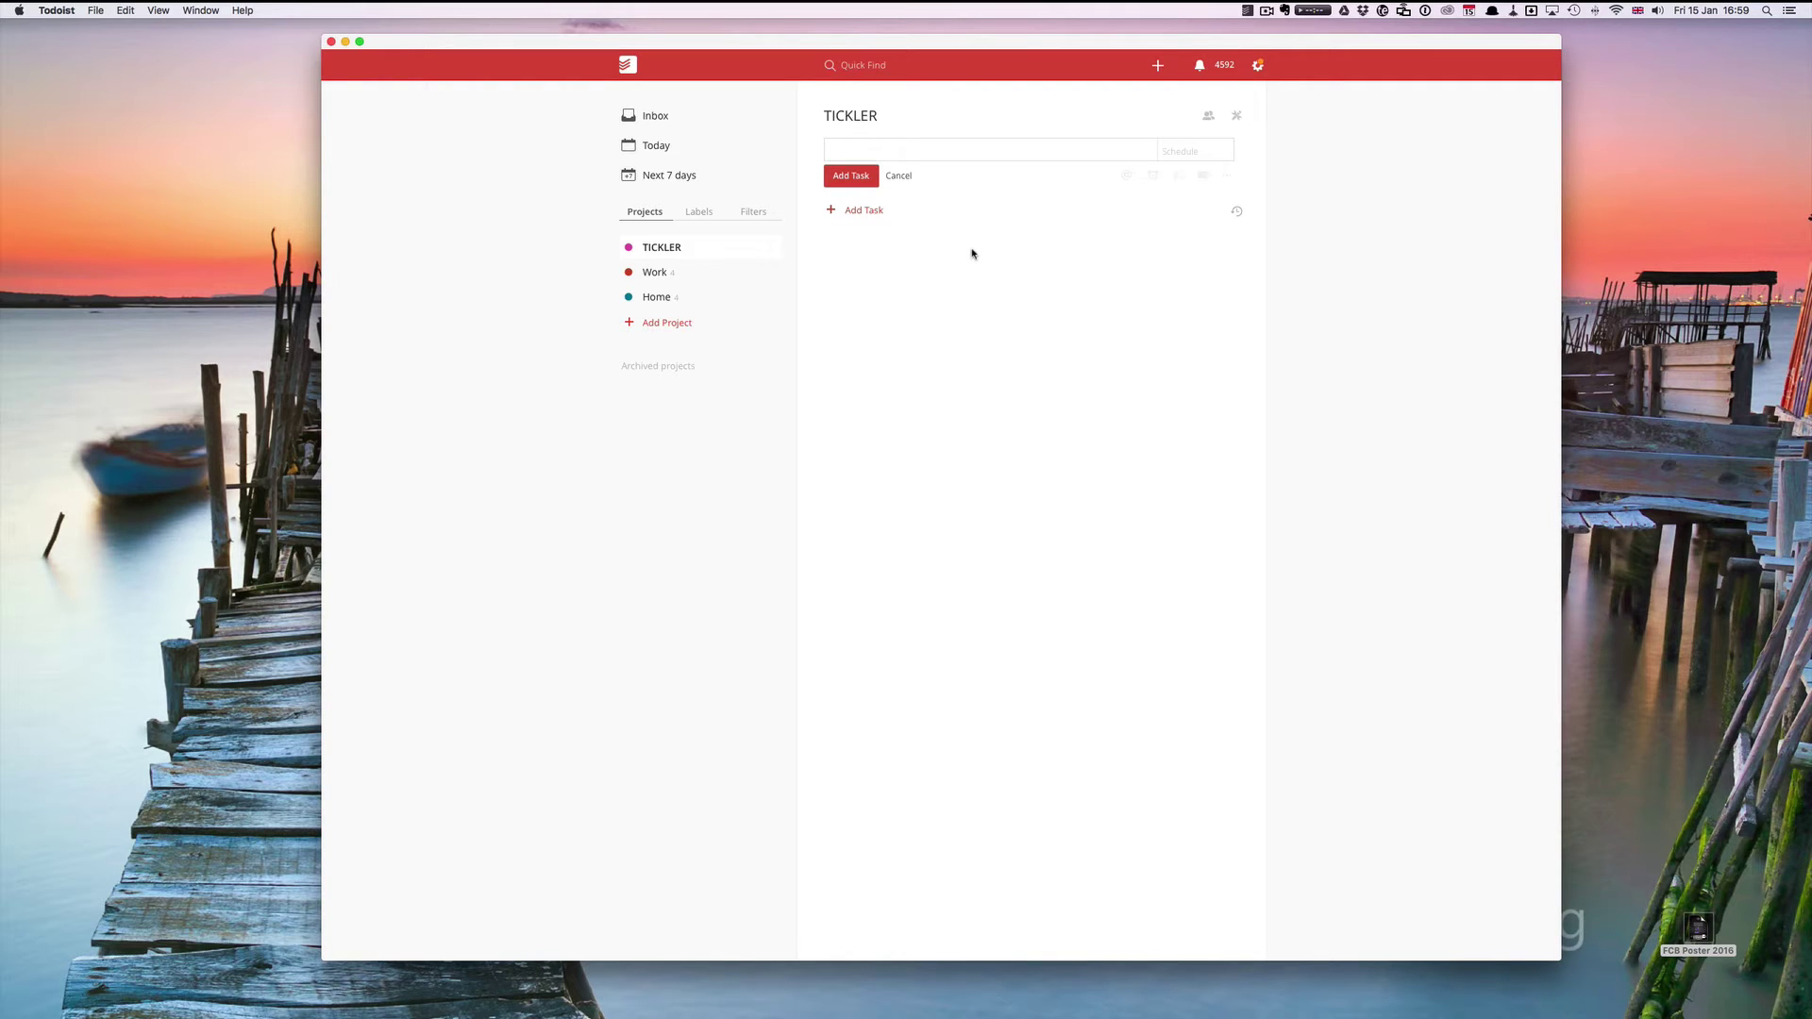
text([TICKLER)
text(] Consider joining this class)
click(1177, 151)
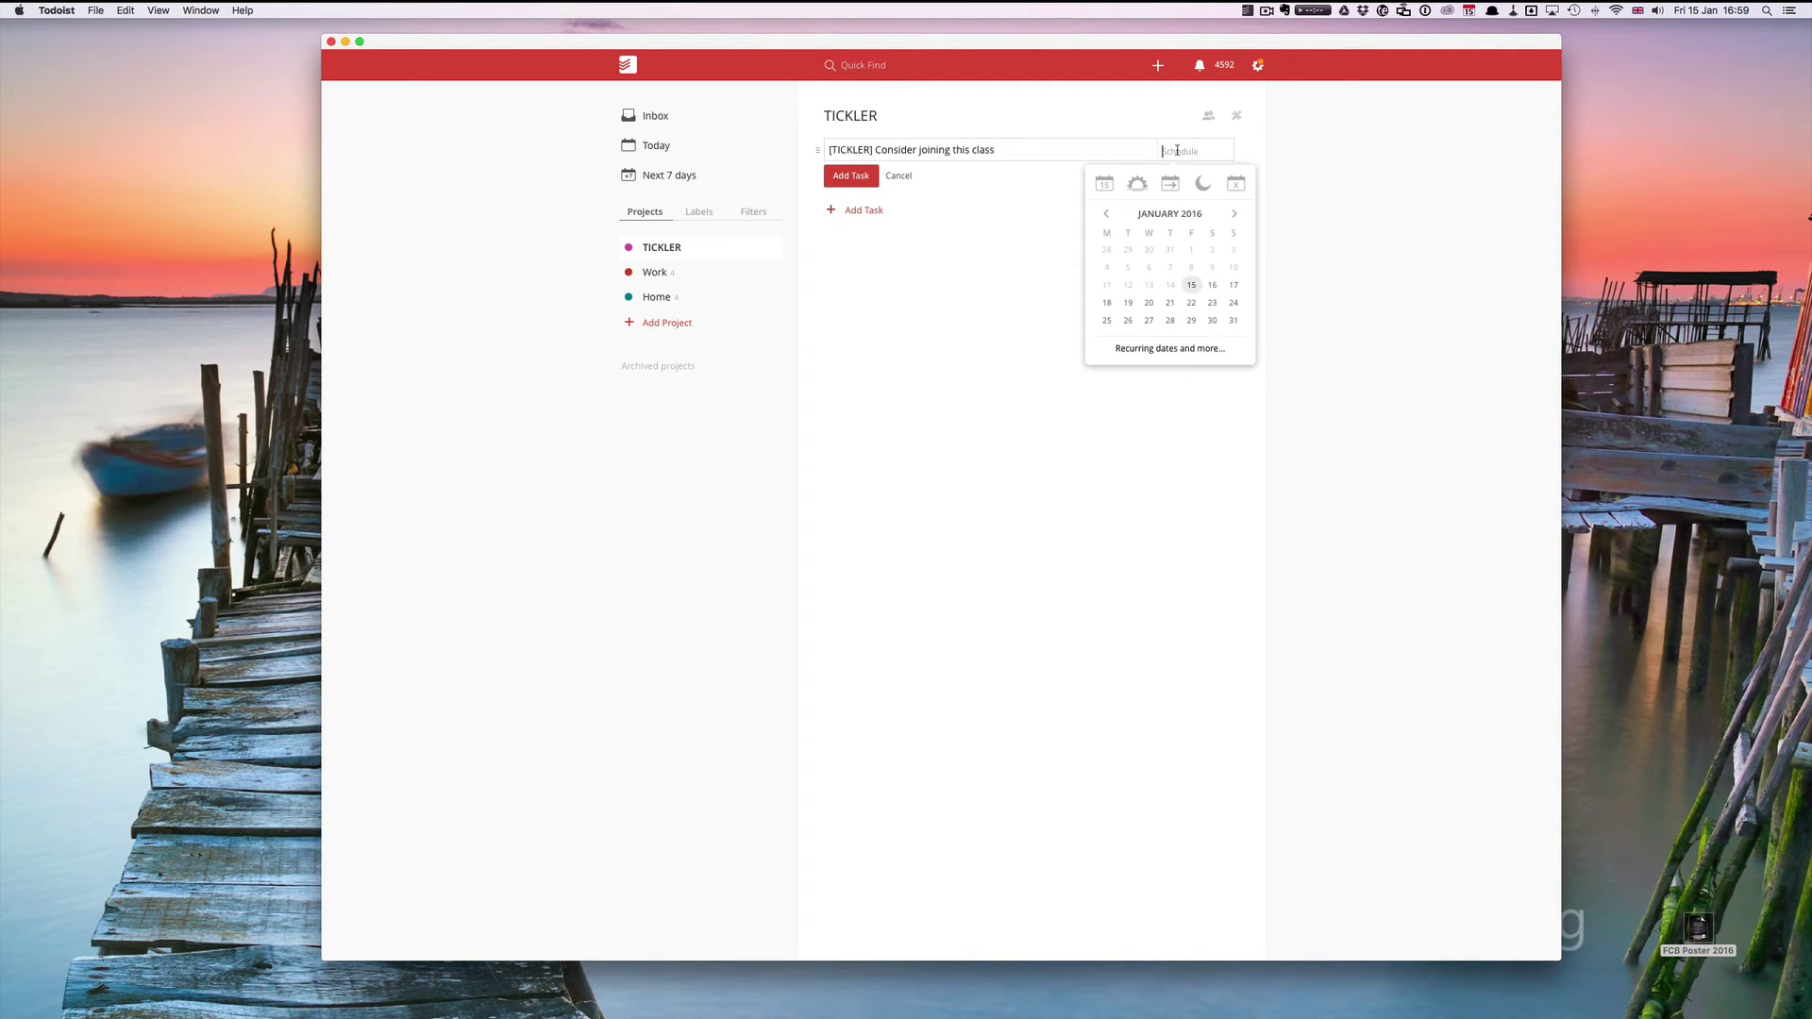
text(25 Jan)
key(Return)
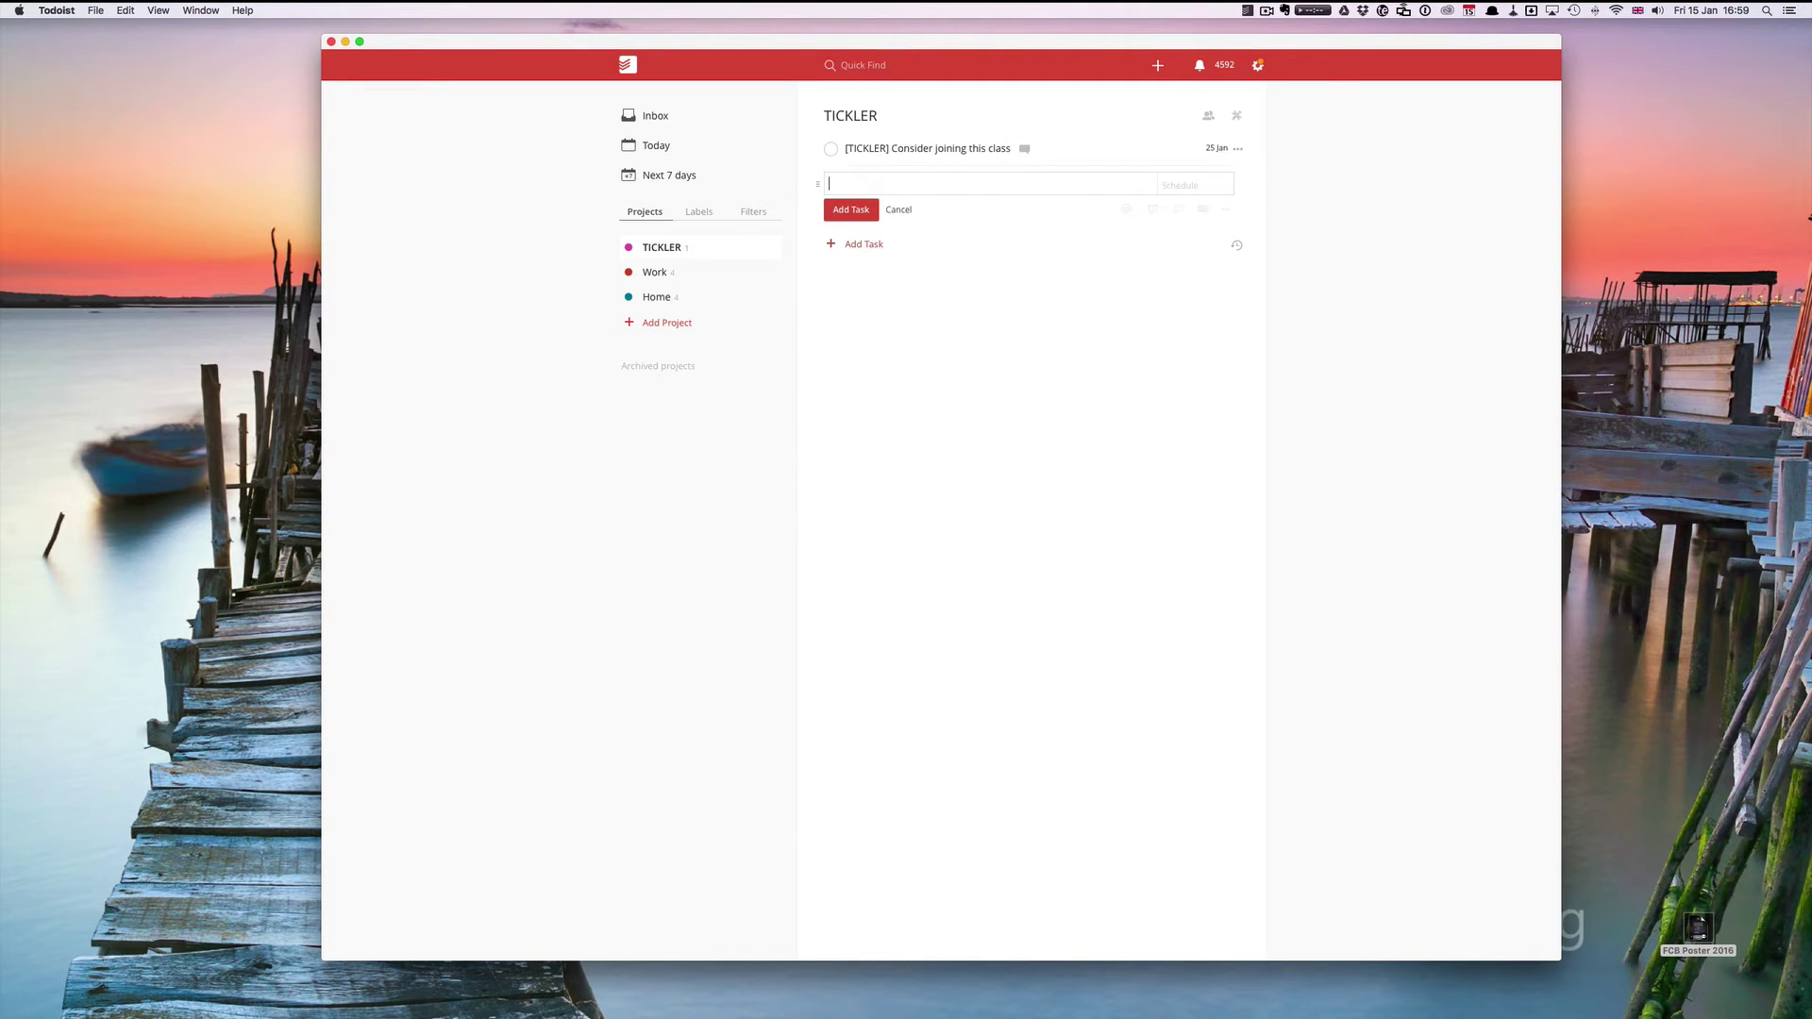
Change the class task's due date to '25 Jan @ 6AM' and flag it Priority 1.
click(1239, 152)
click(1217, 162)
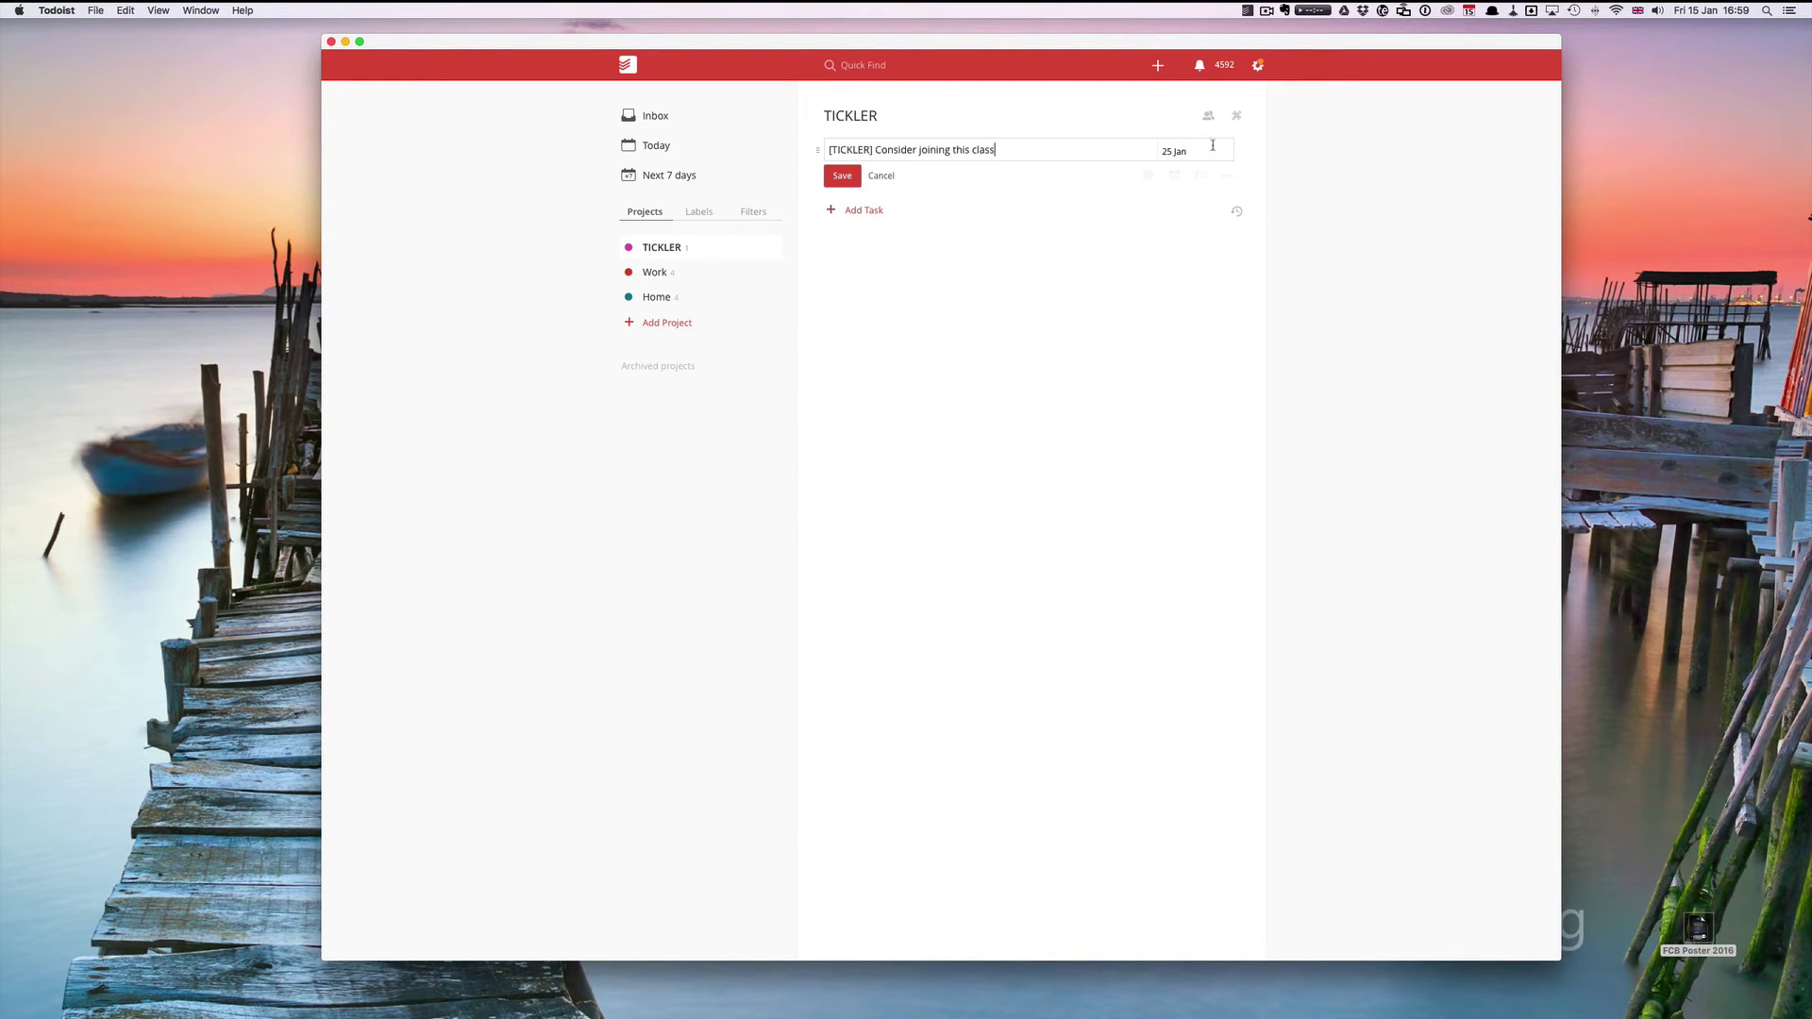
click(1193, 149)
click(1193, 149)
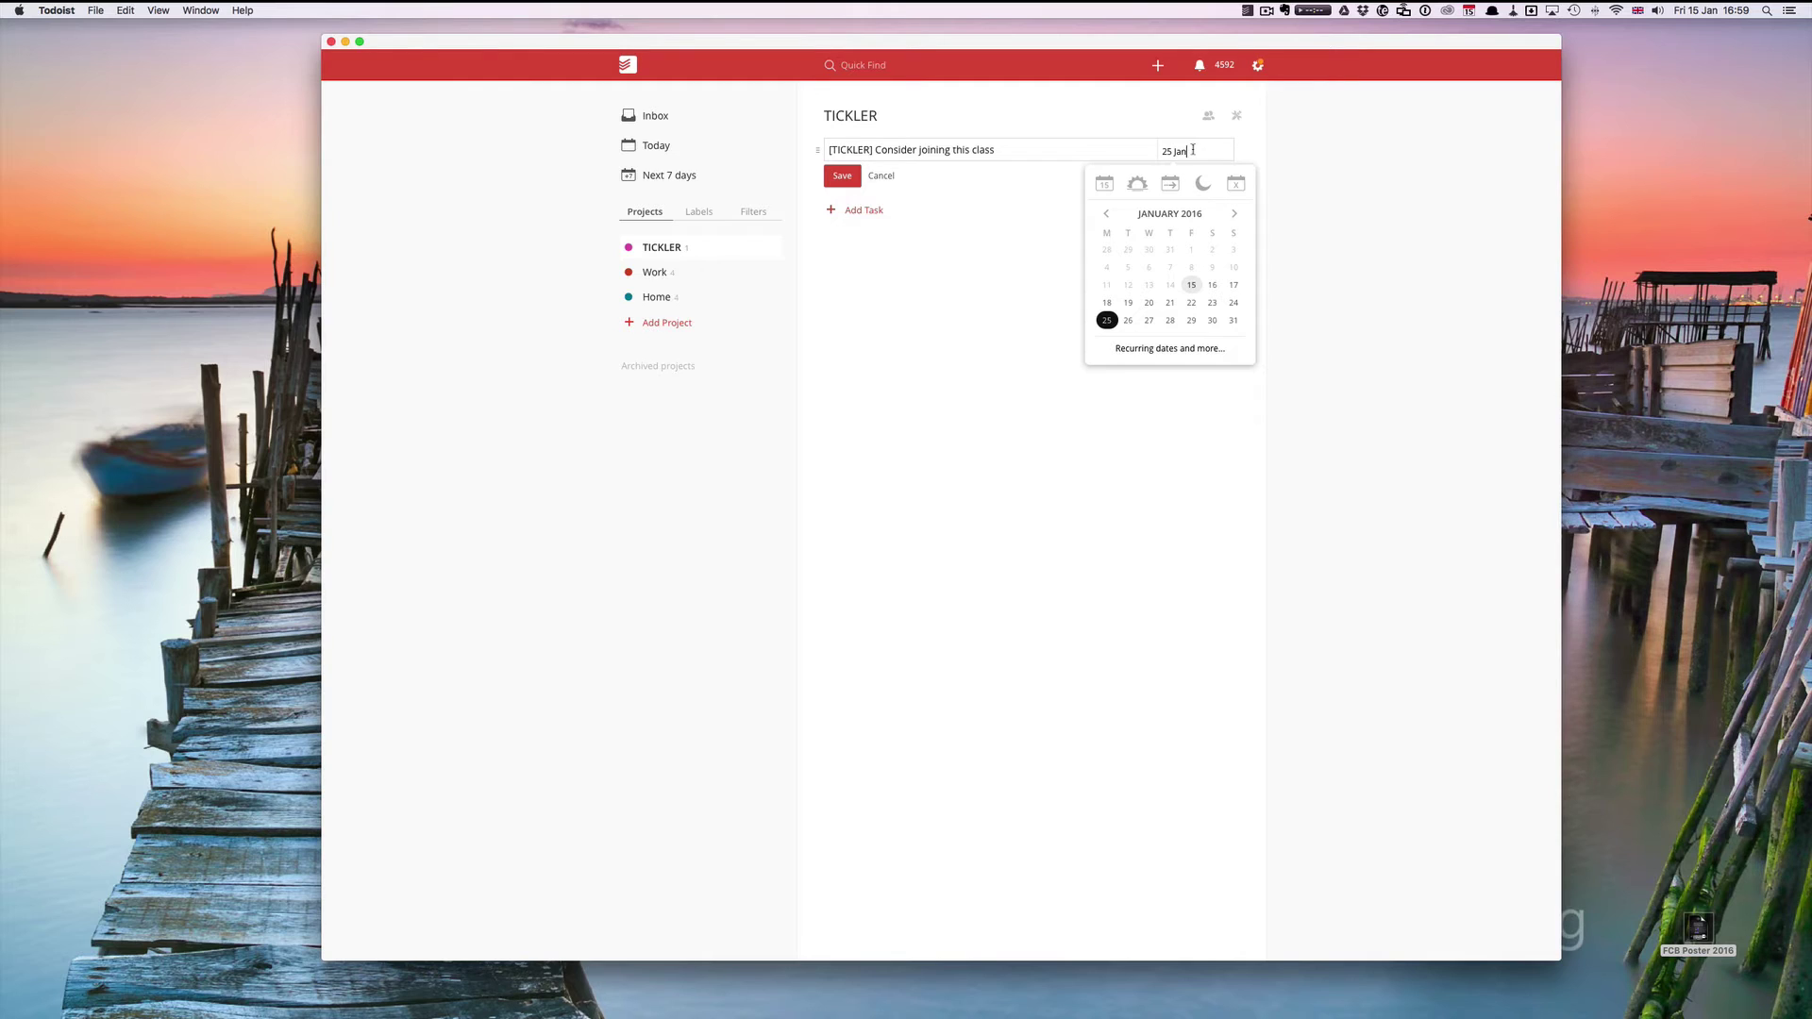
text(@ 6AM)
key(Return)
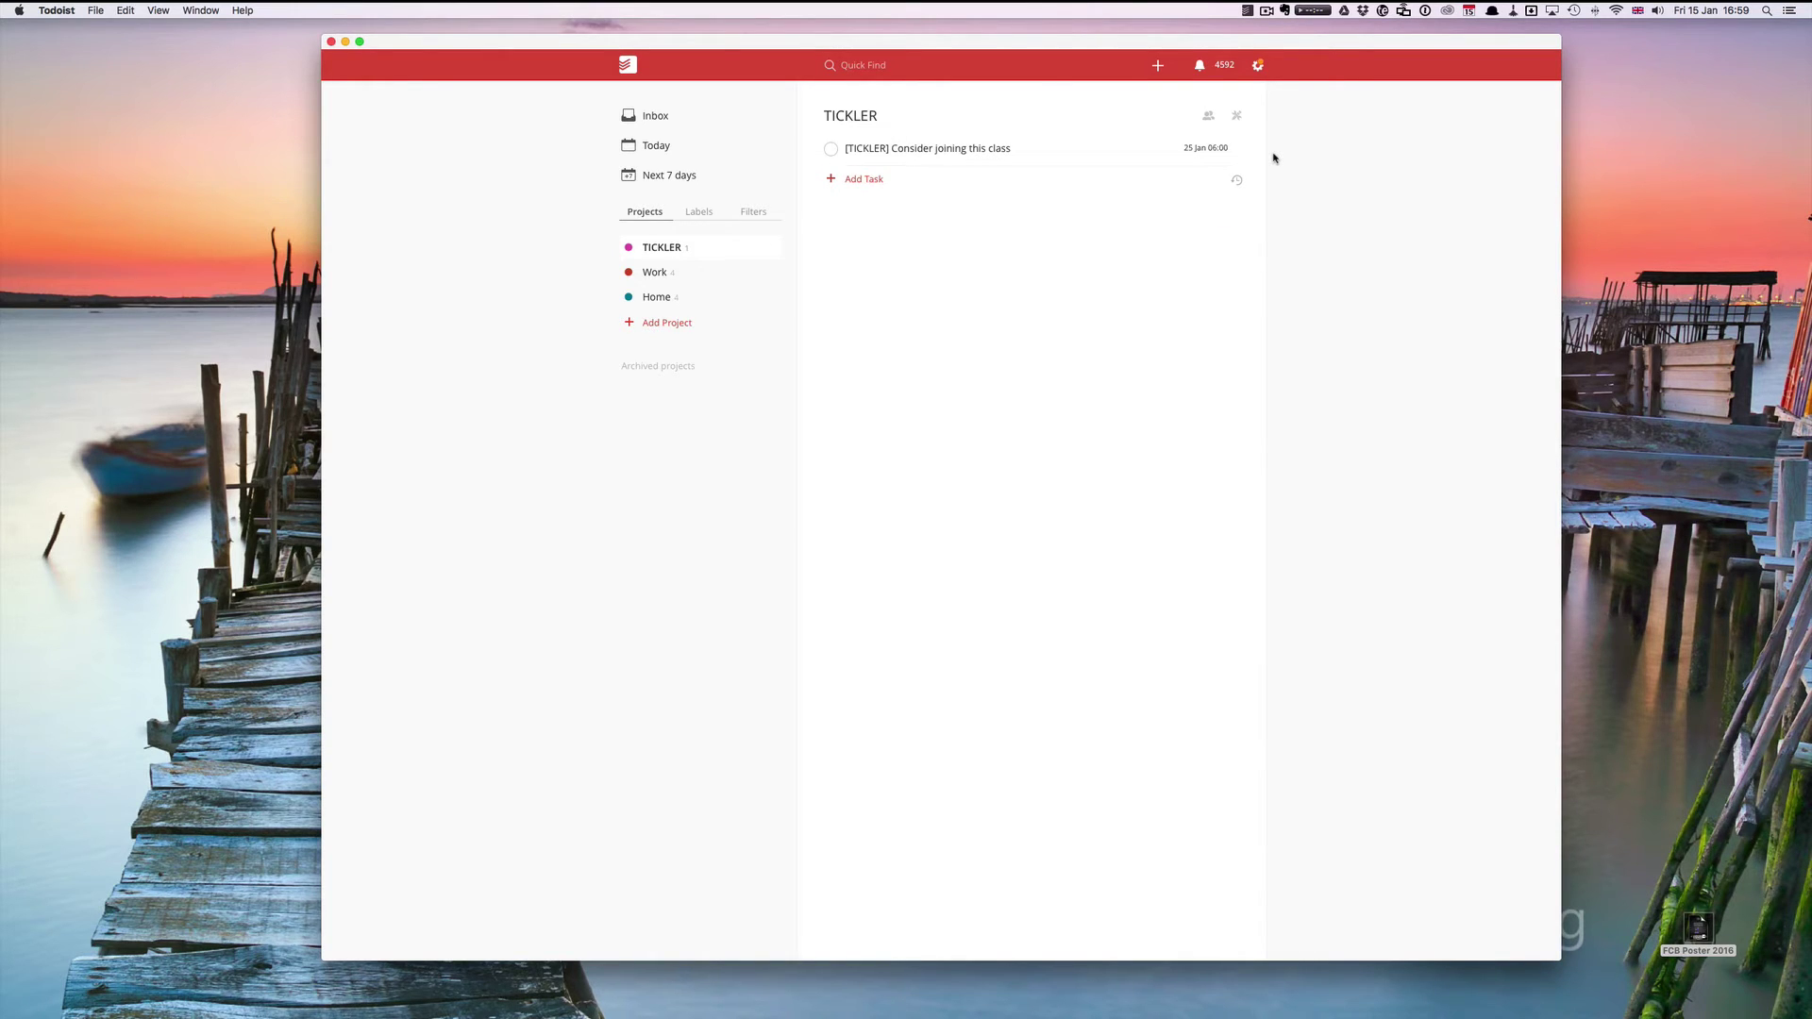
click(1238, 149)
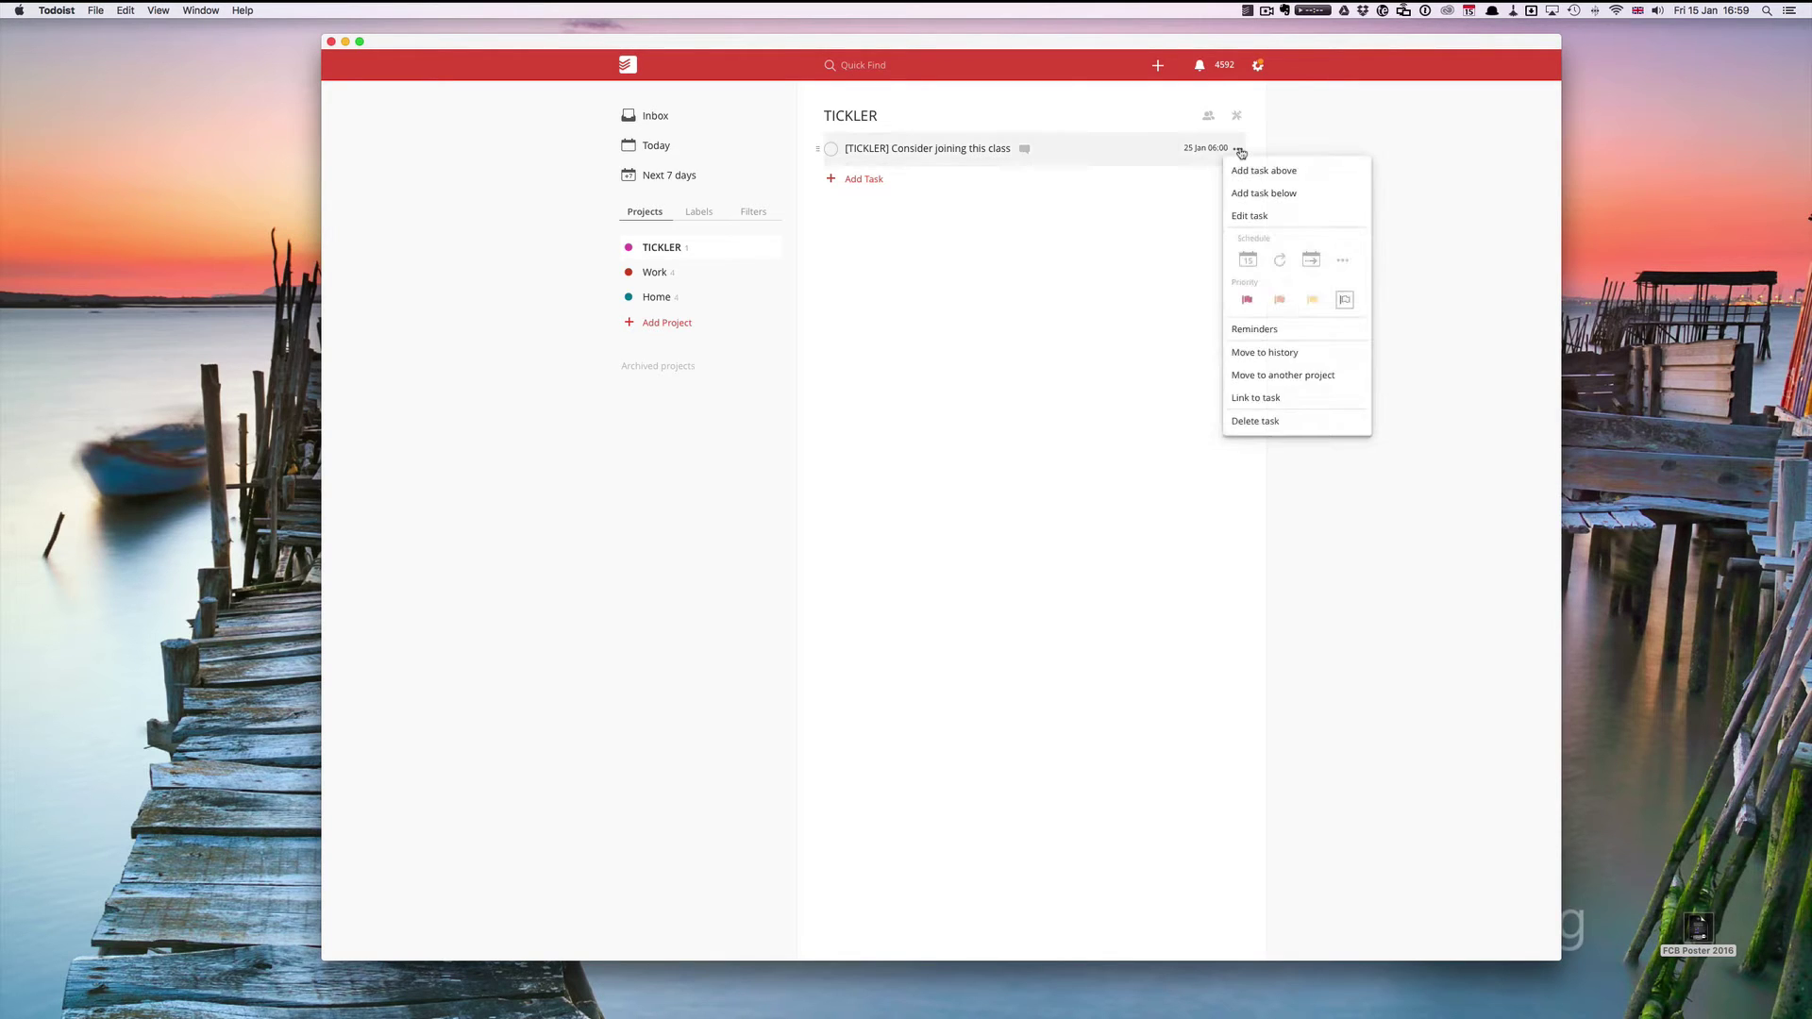
click(1246, 303)
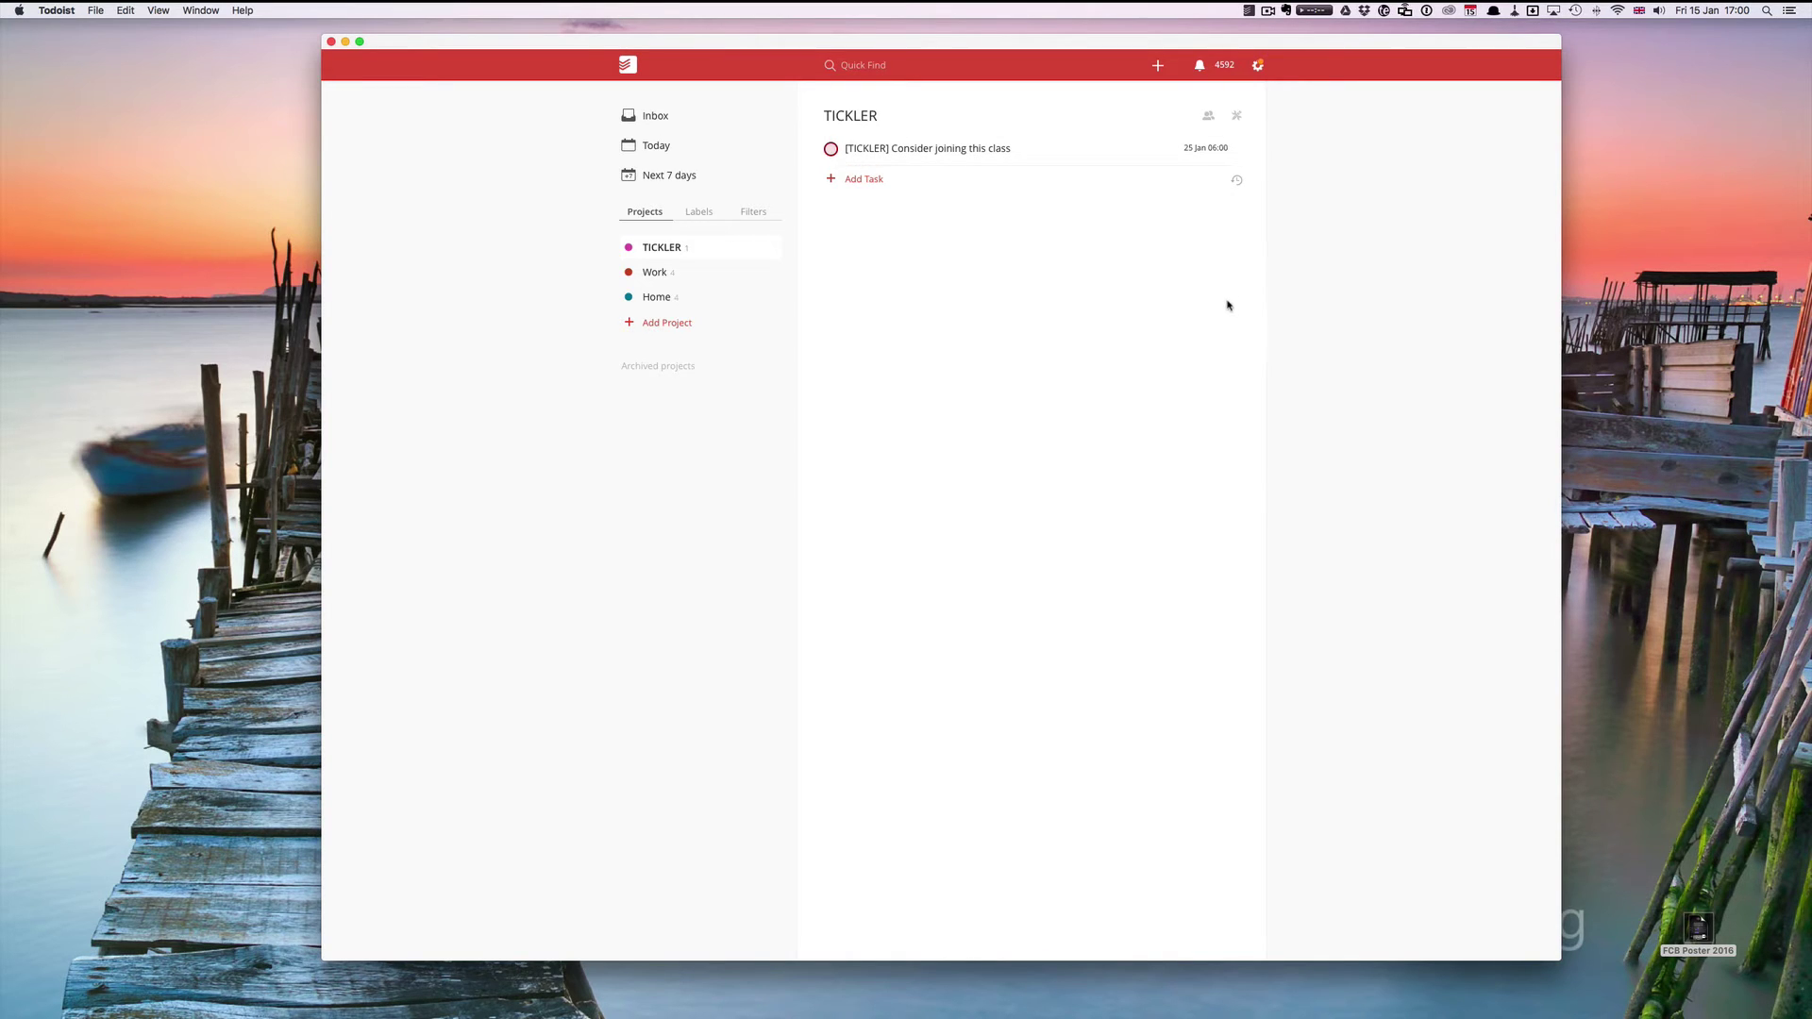
Open the class task's comments and browse Dropbox to 002 Business > FCB > 2016 Edition, then cancel the chooser.
click(1023, 148)
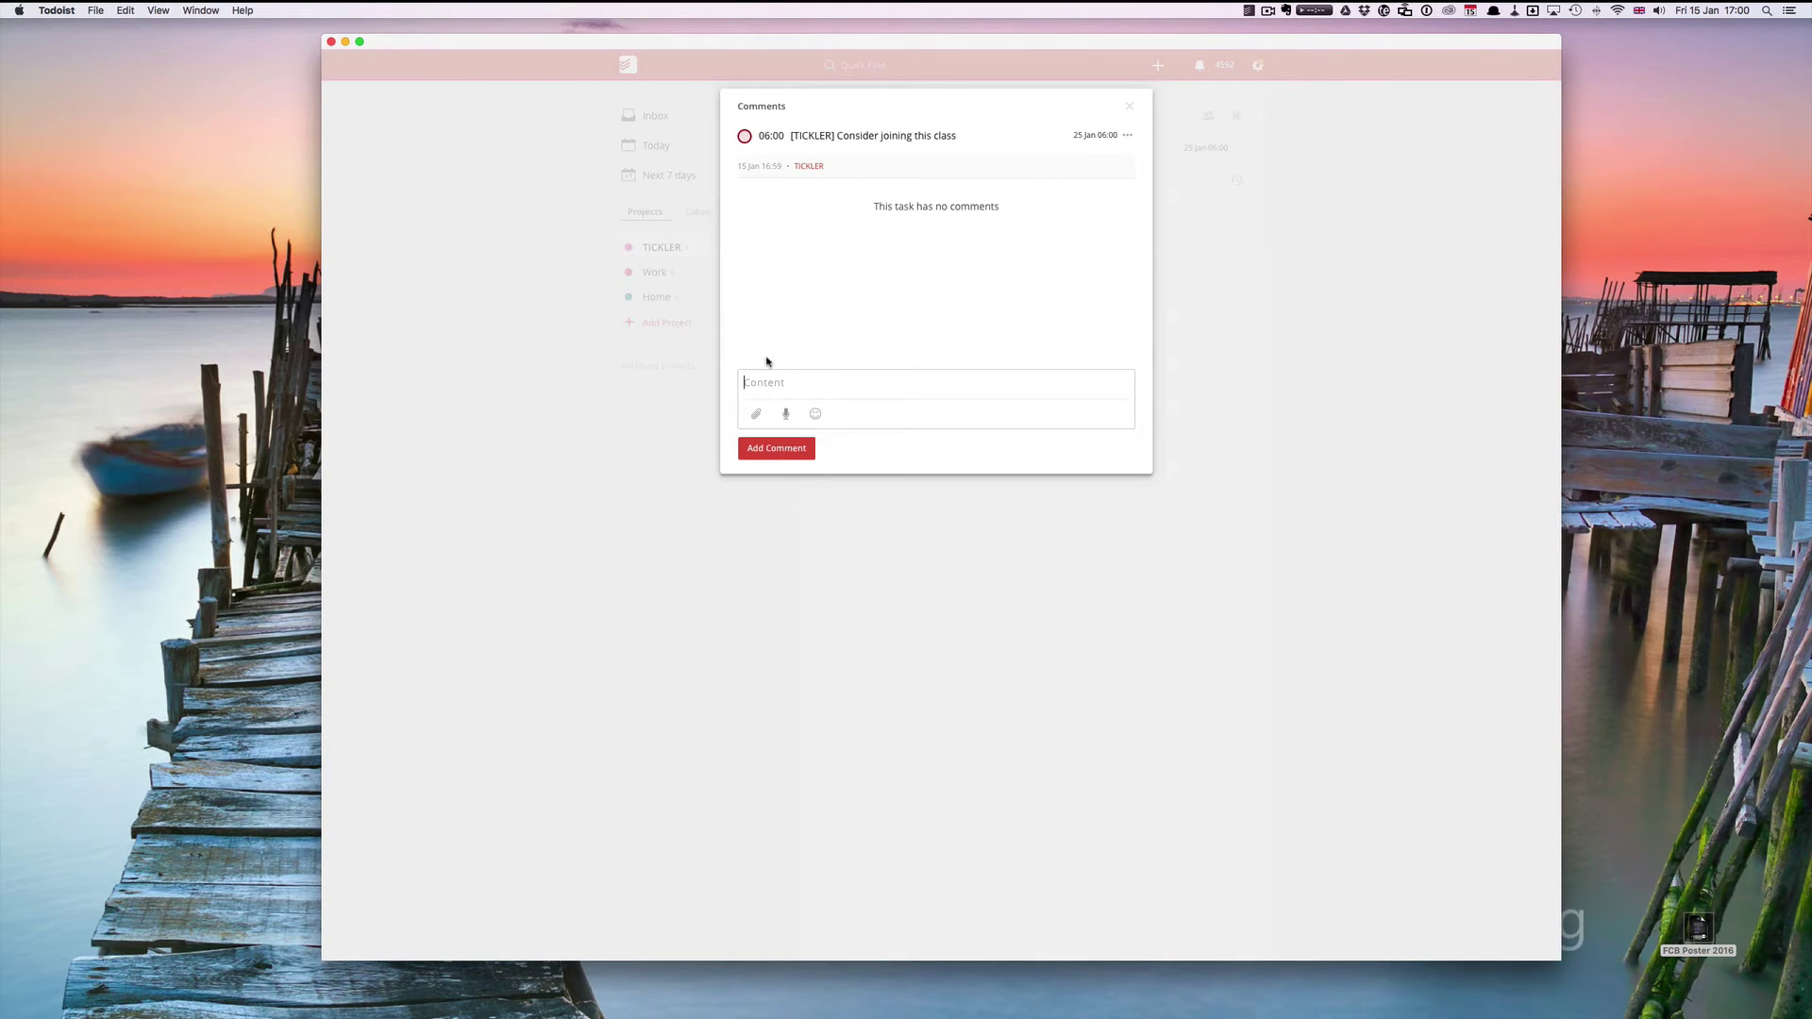
click(756, 415)
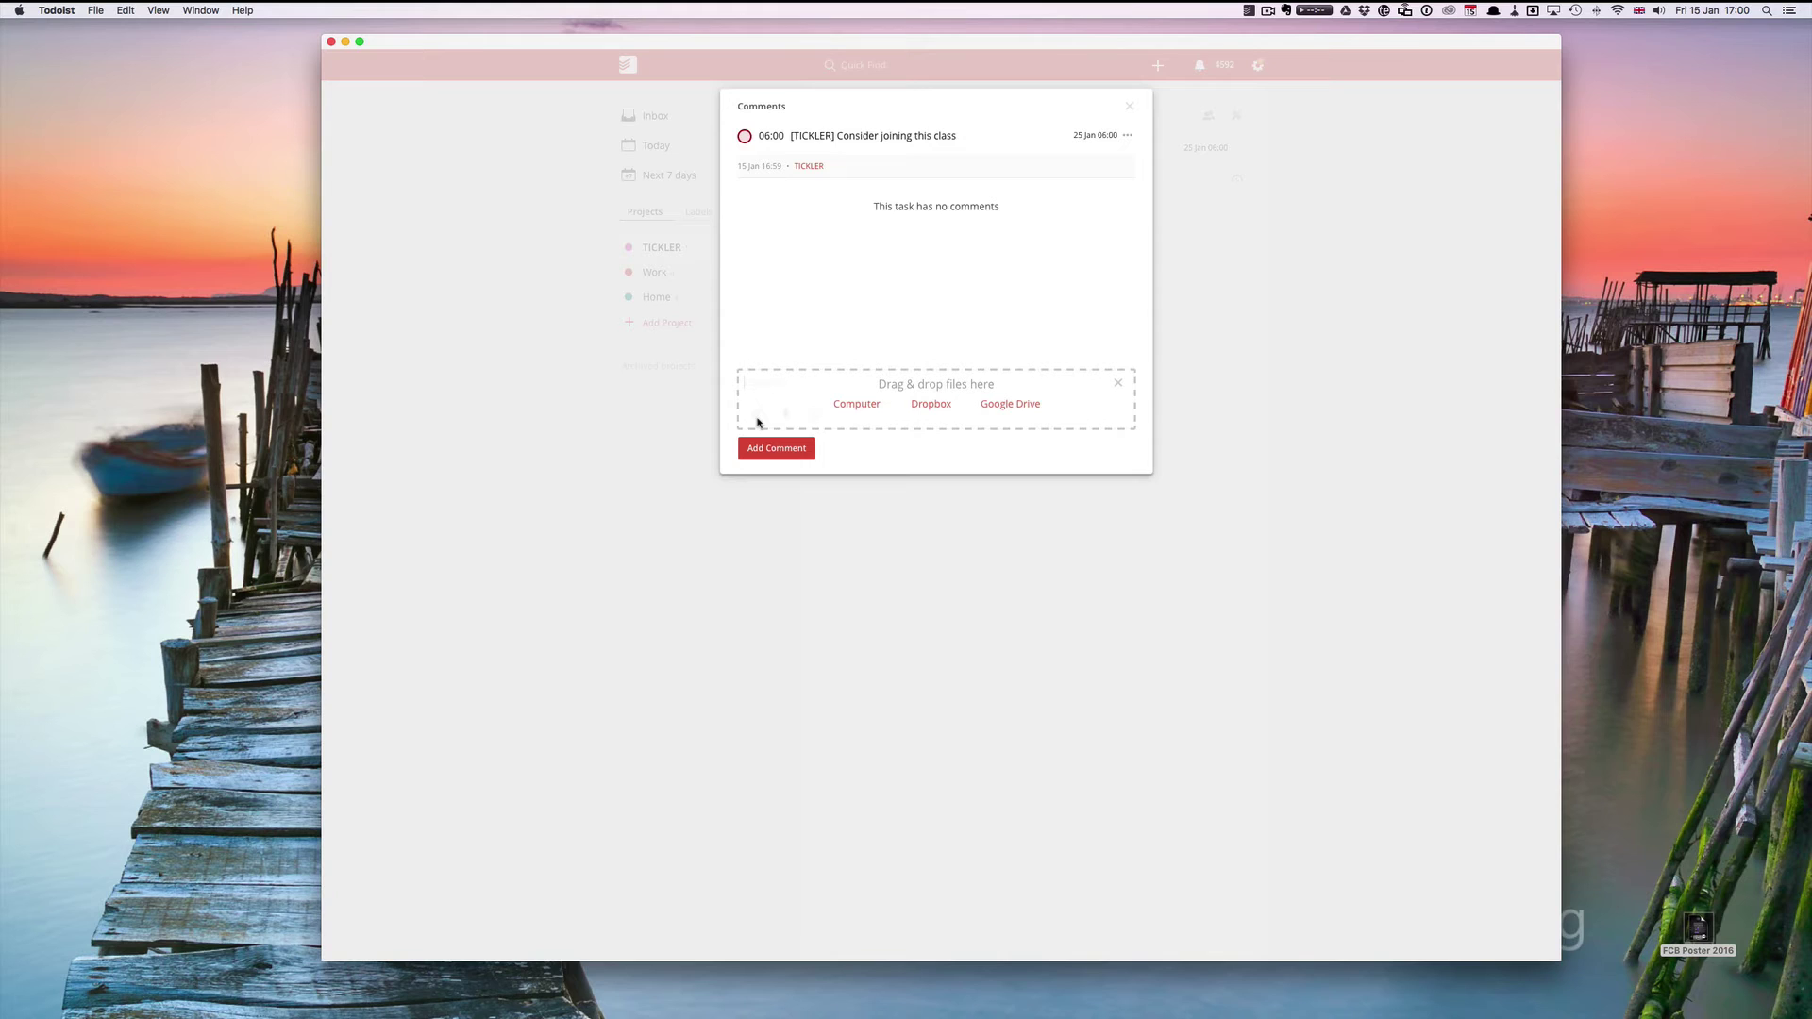
click(922, 407)
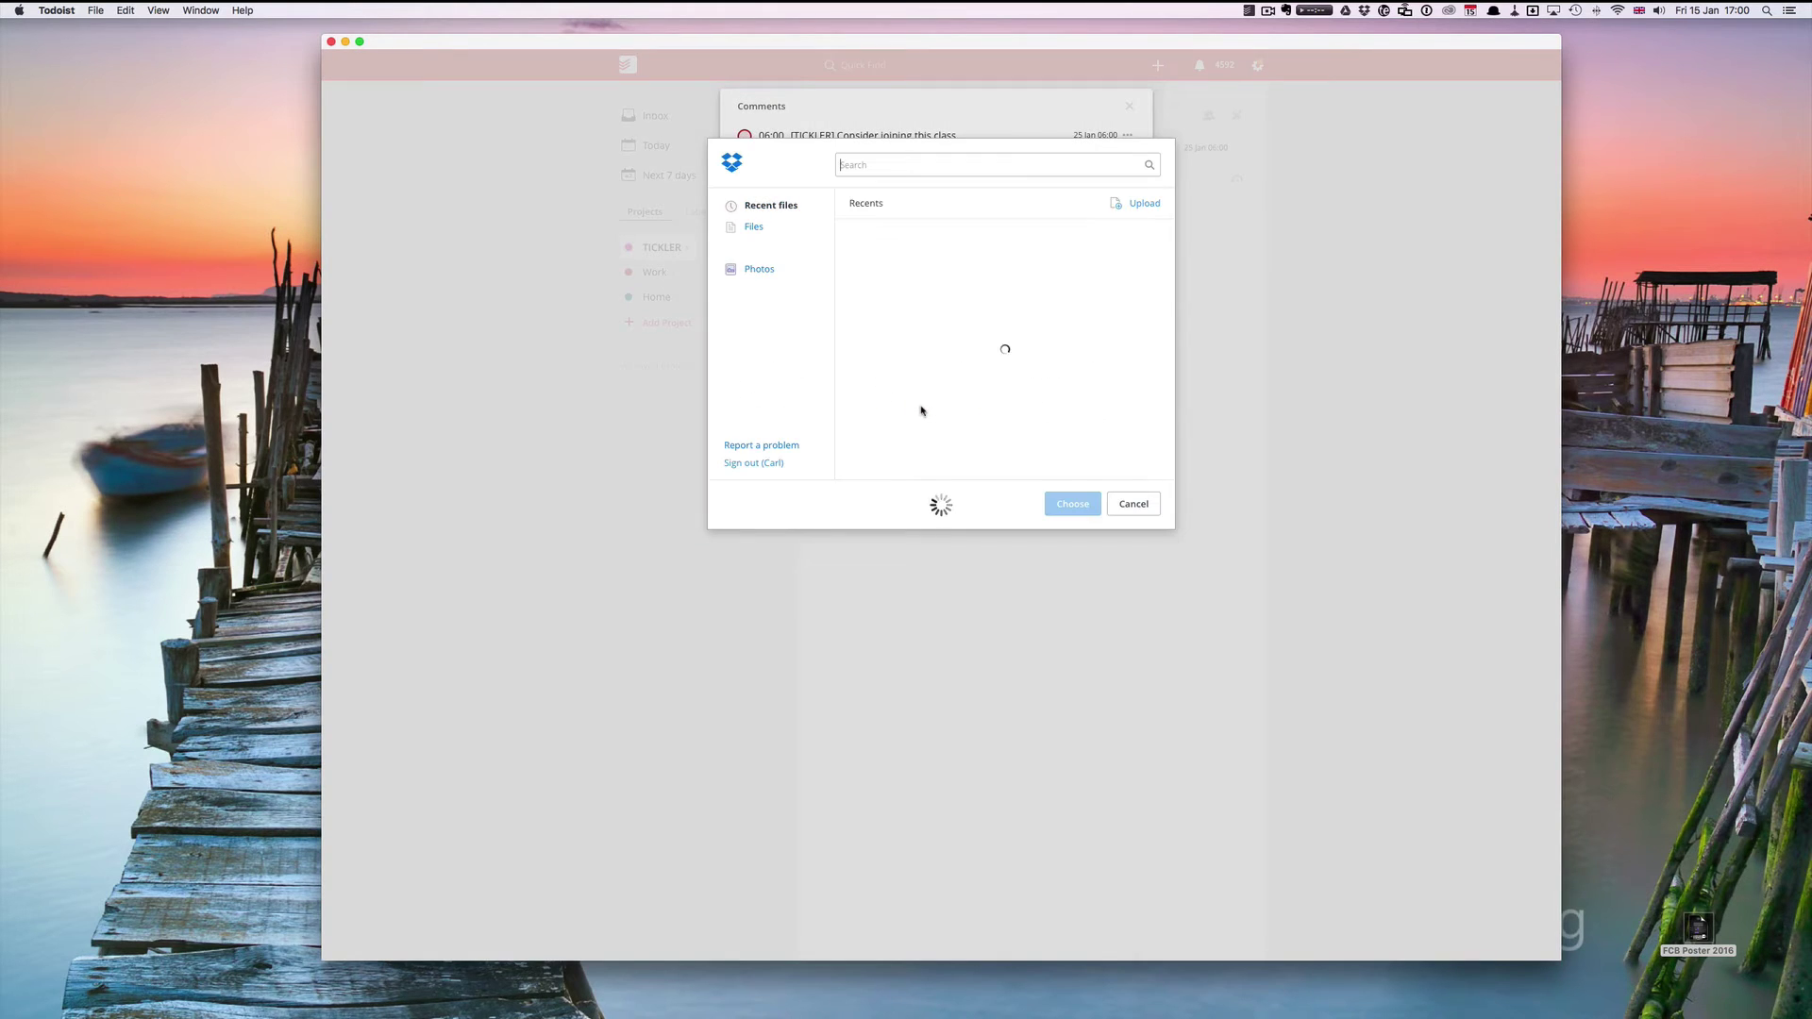
click(760, 229)
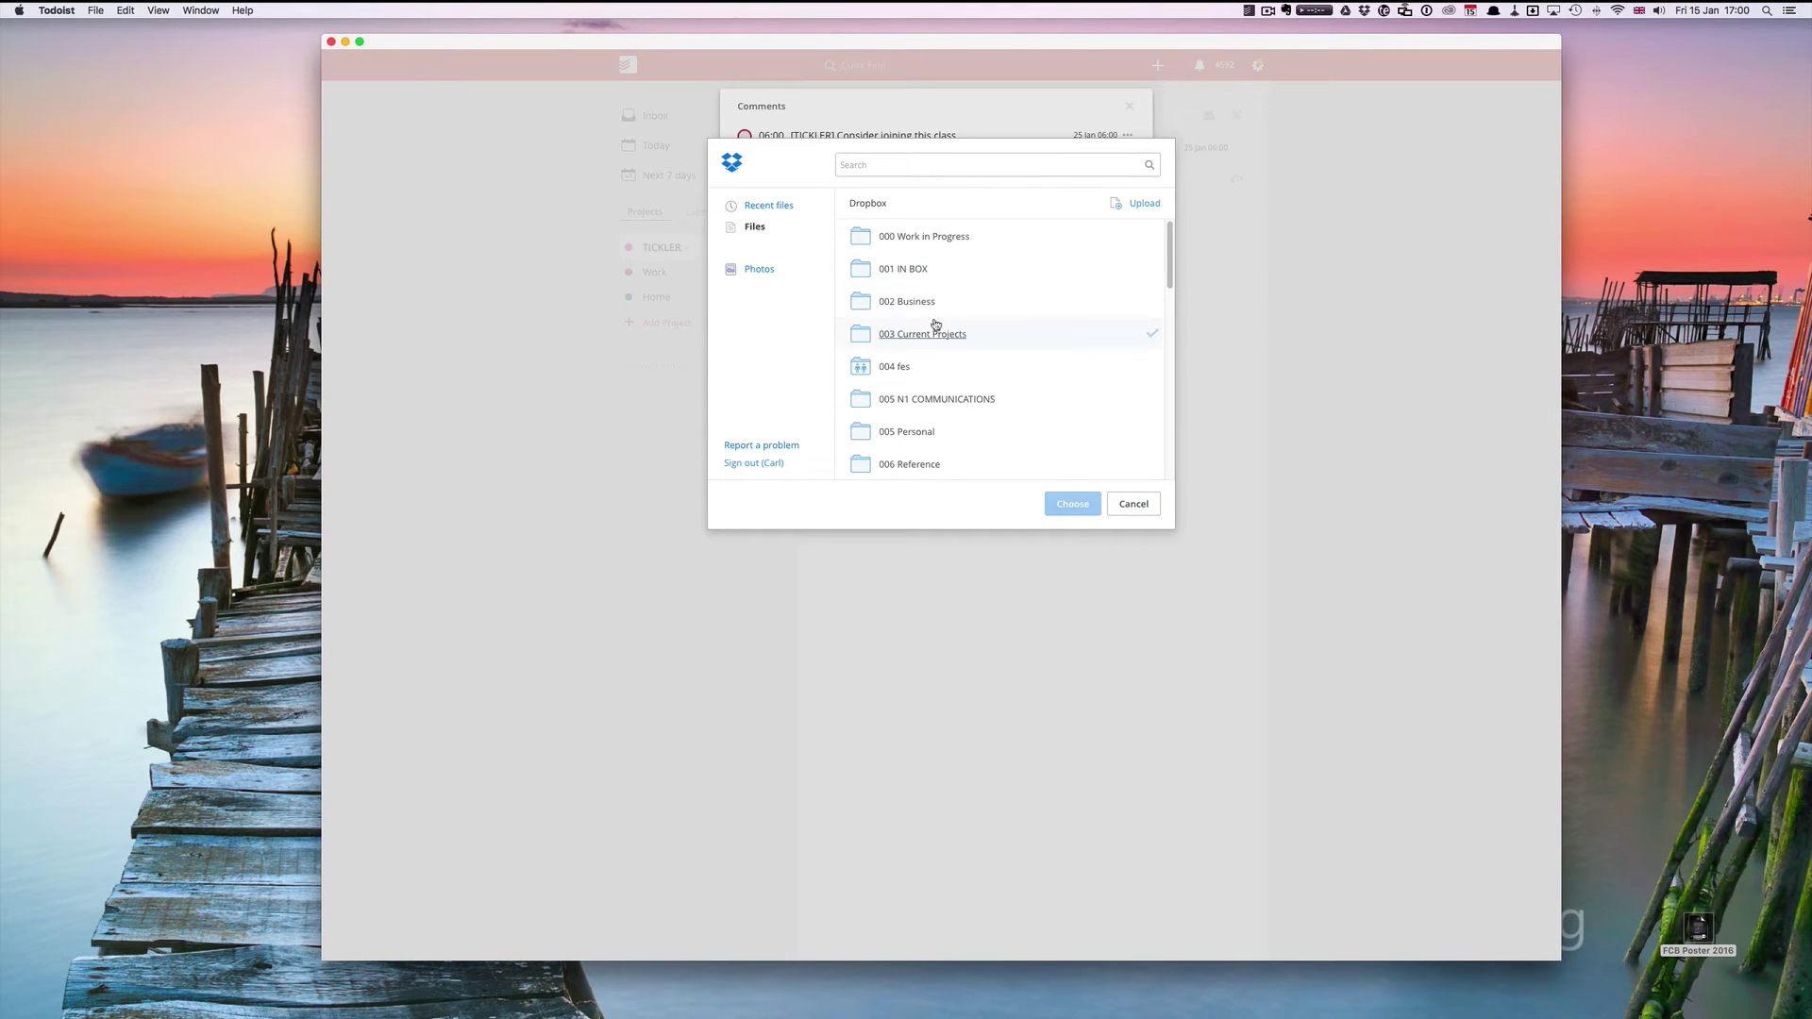
click(908, 303)
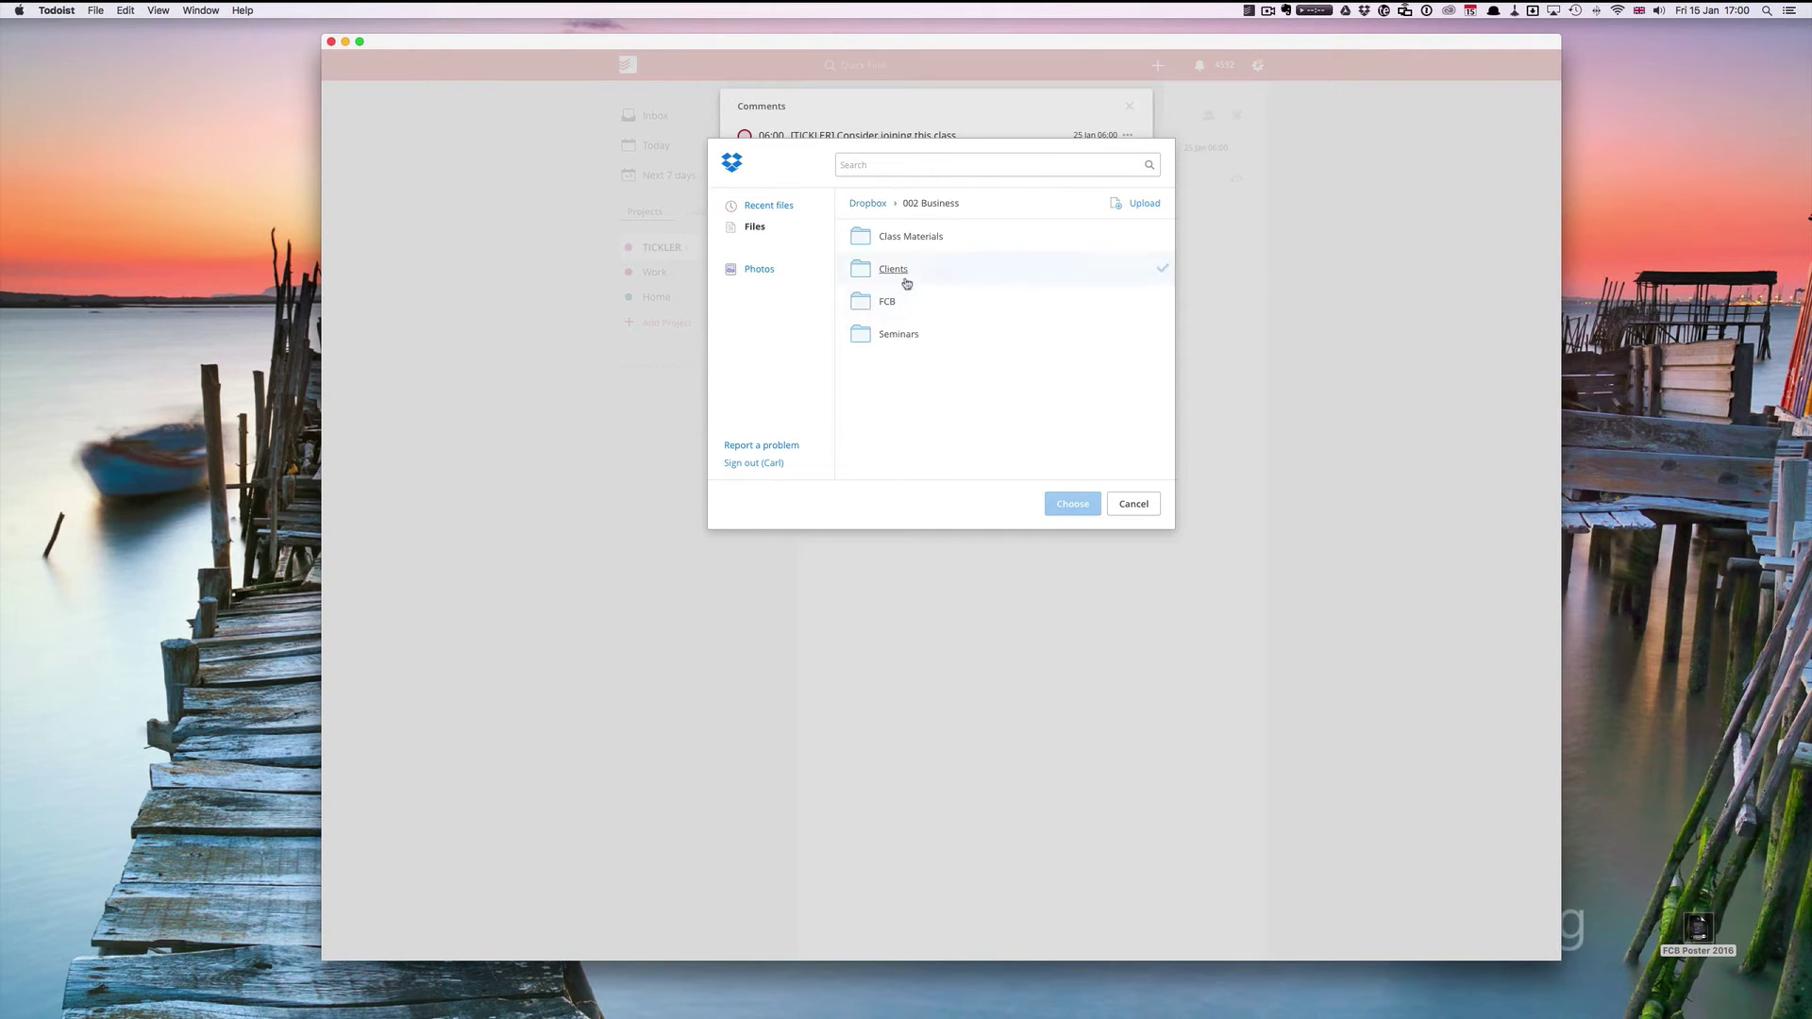
click(892, 300)
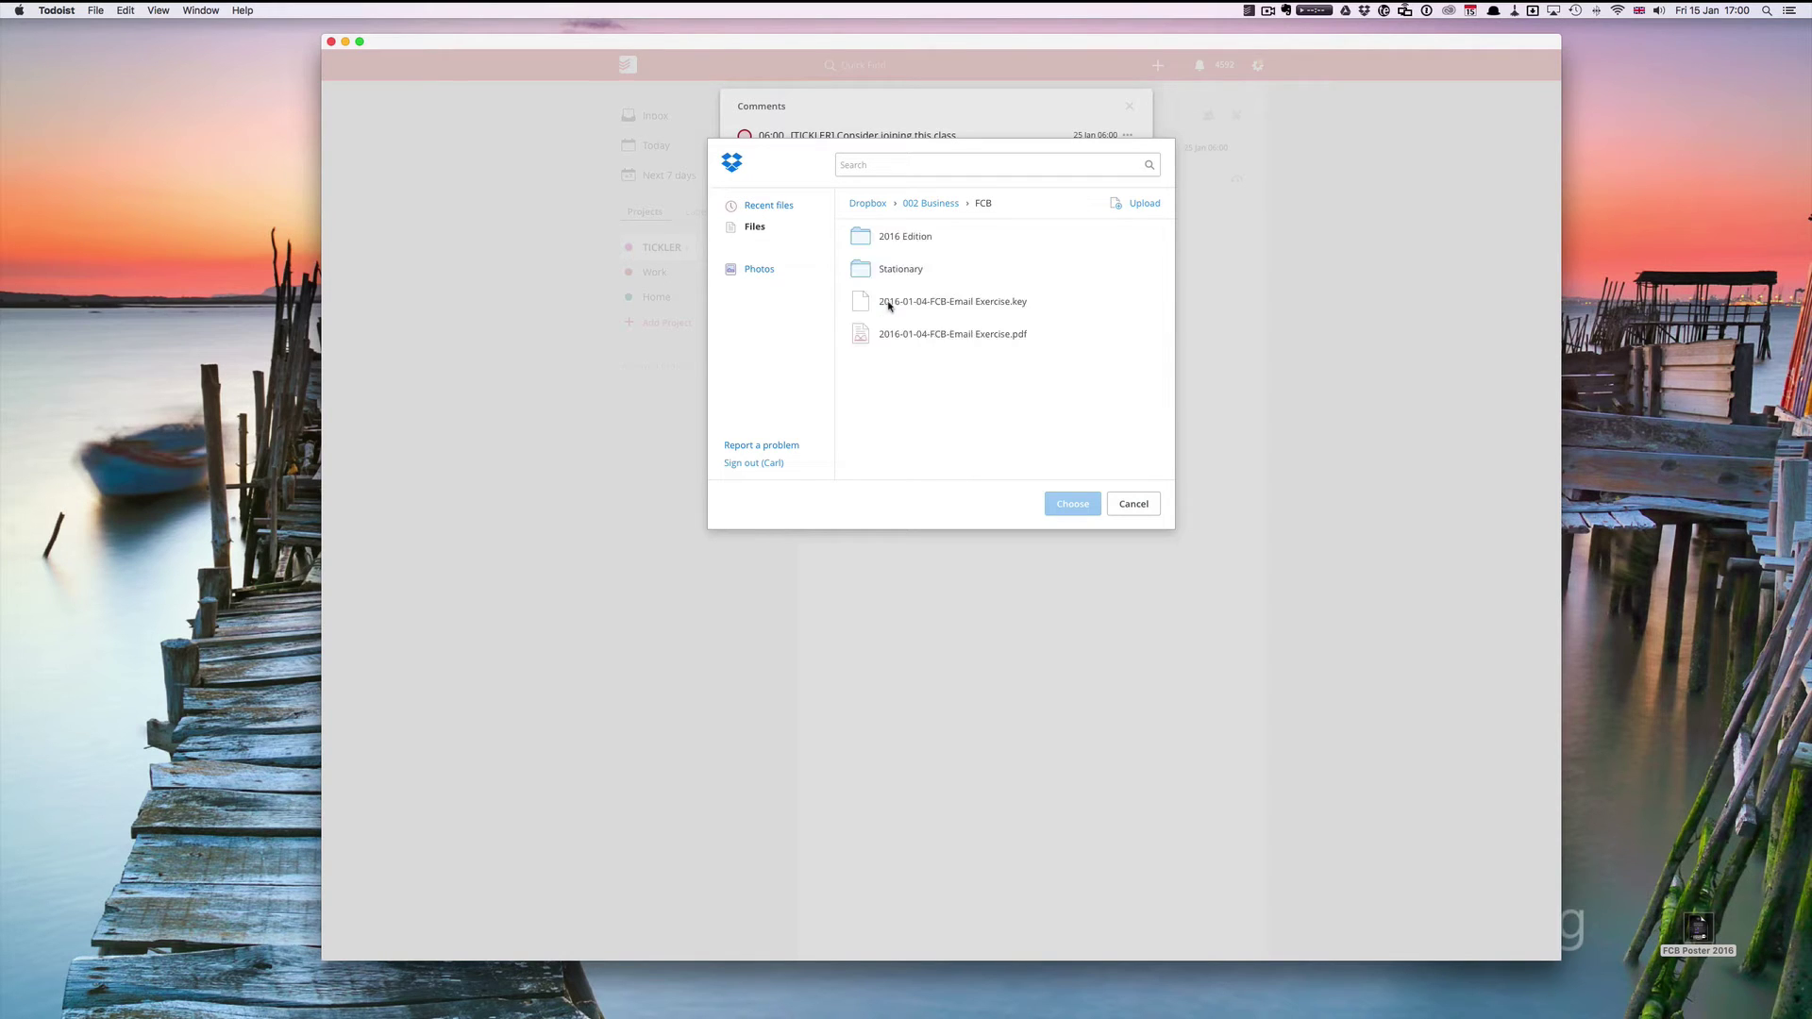
click(912, 237)
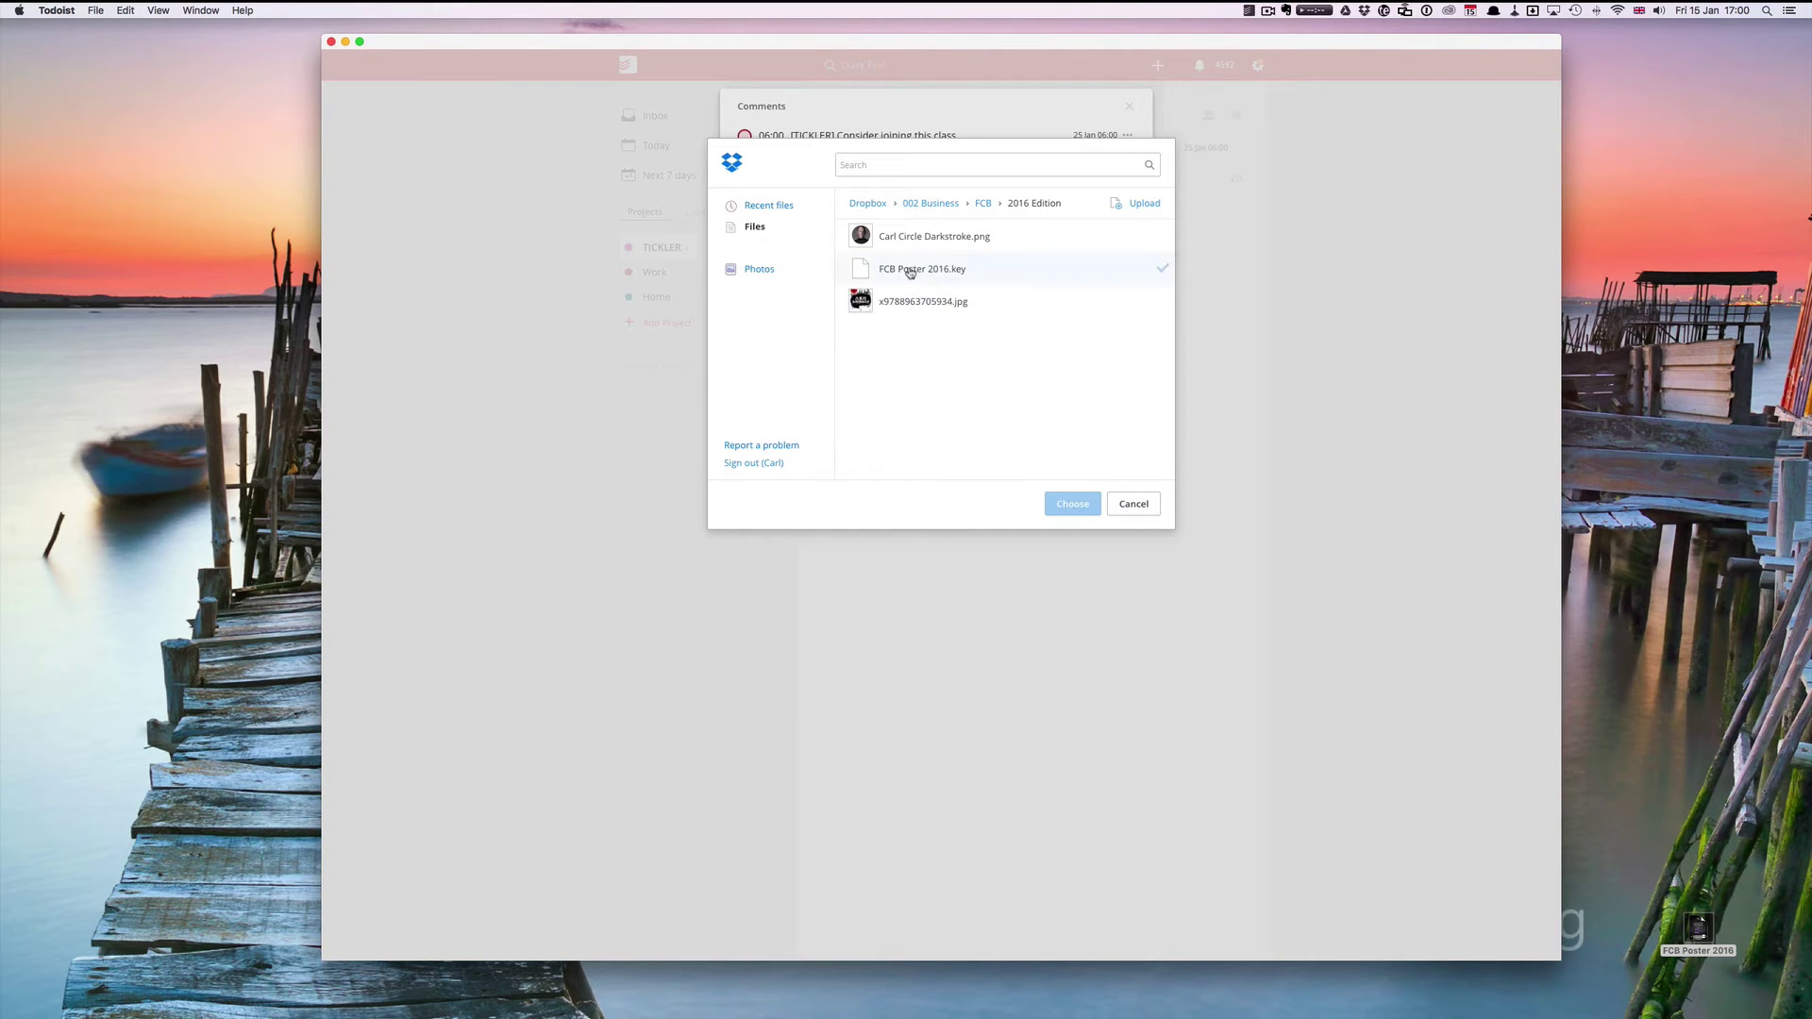
click(1135, 505)
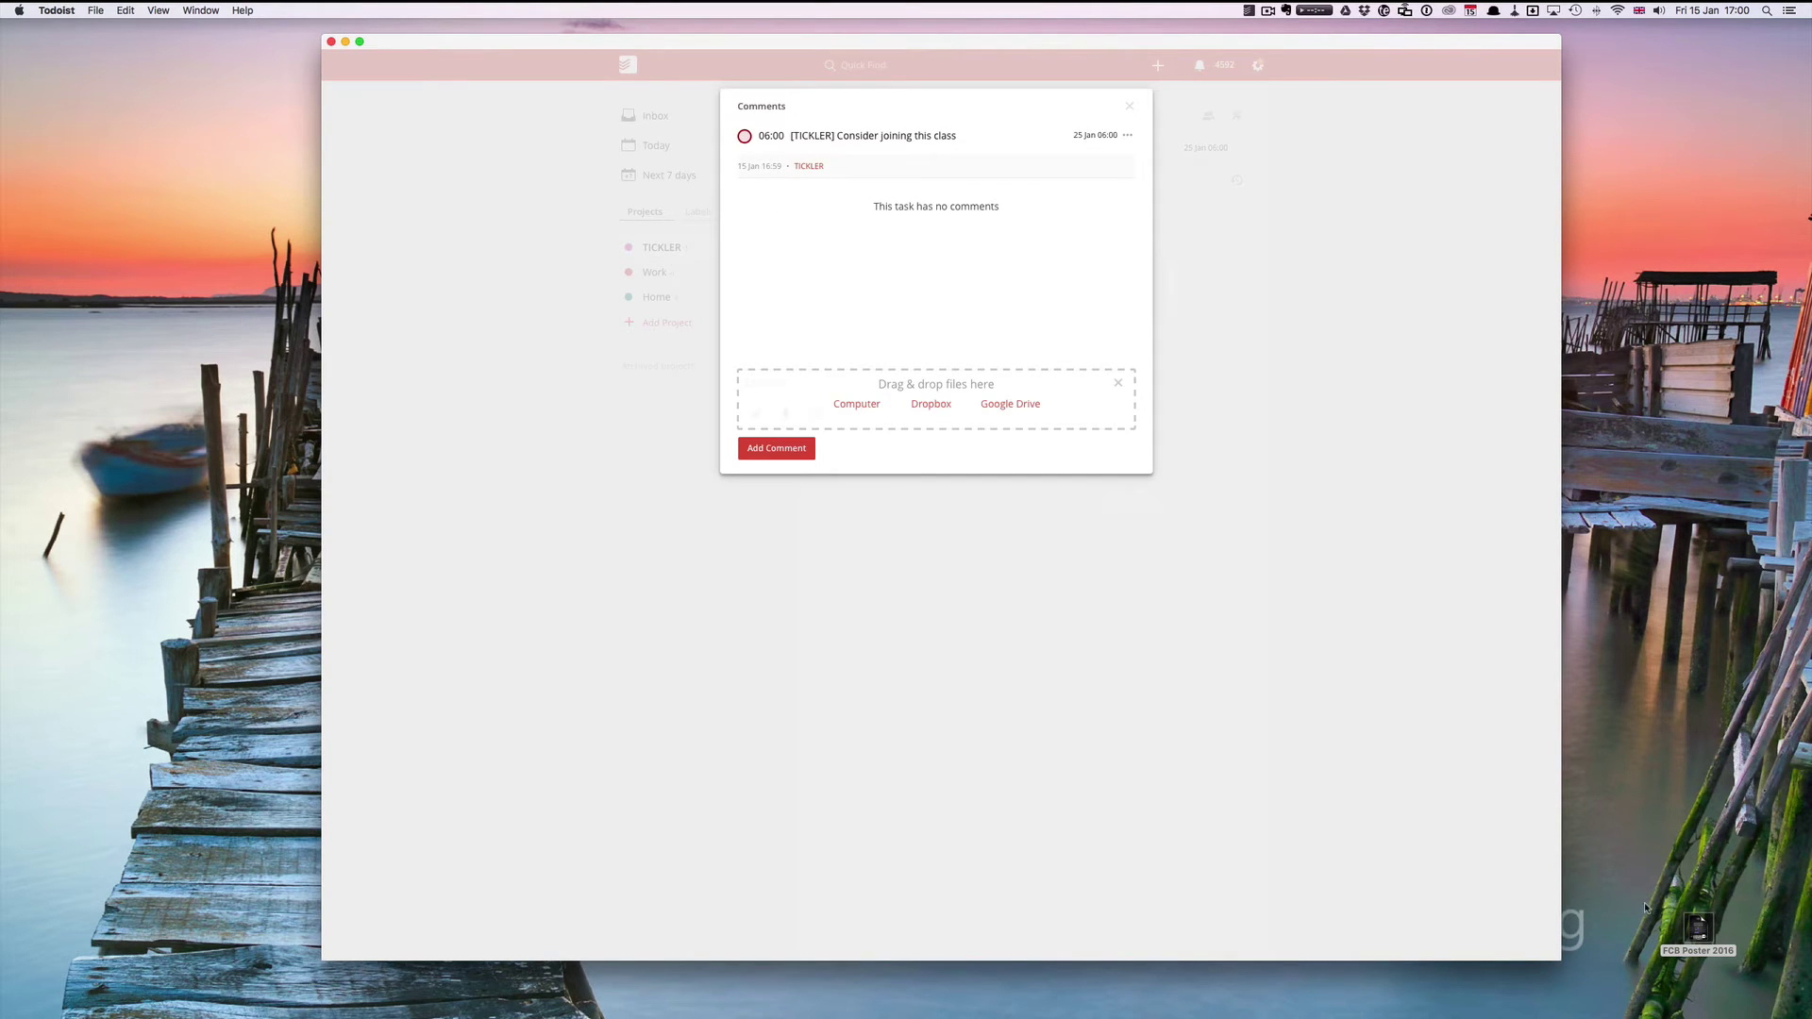
Drag FCB Poster 2016.pdf from the desktop into the comment's drag & drop area.
drag(1698, 927, 953, 401)
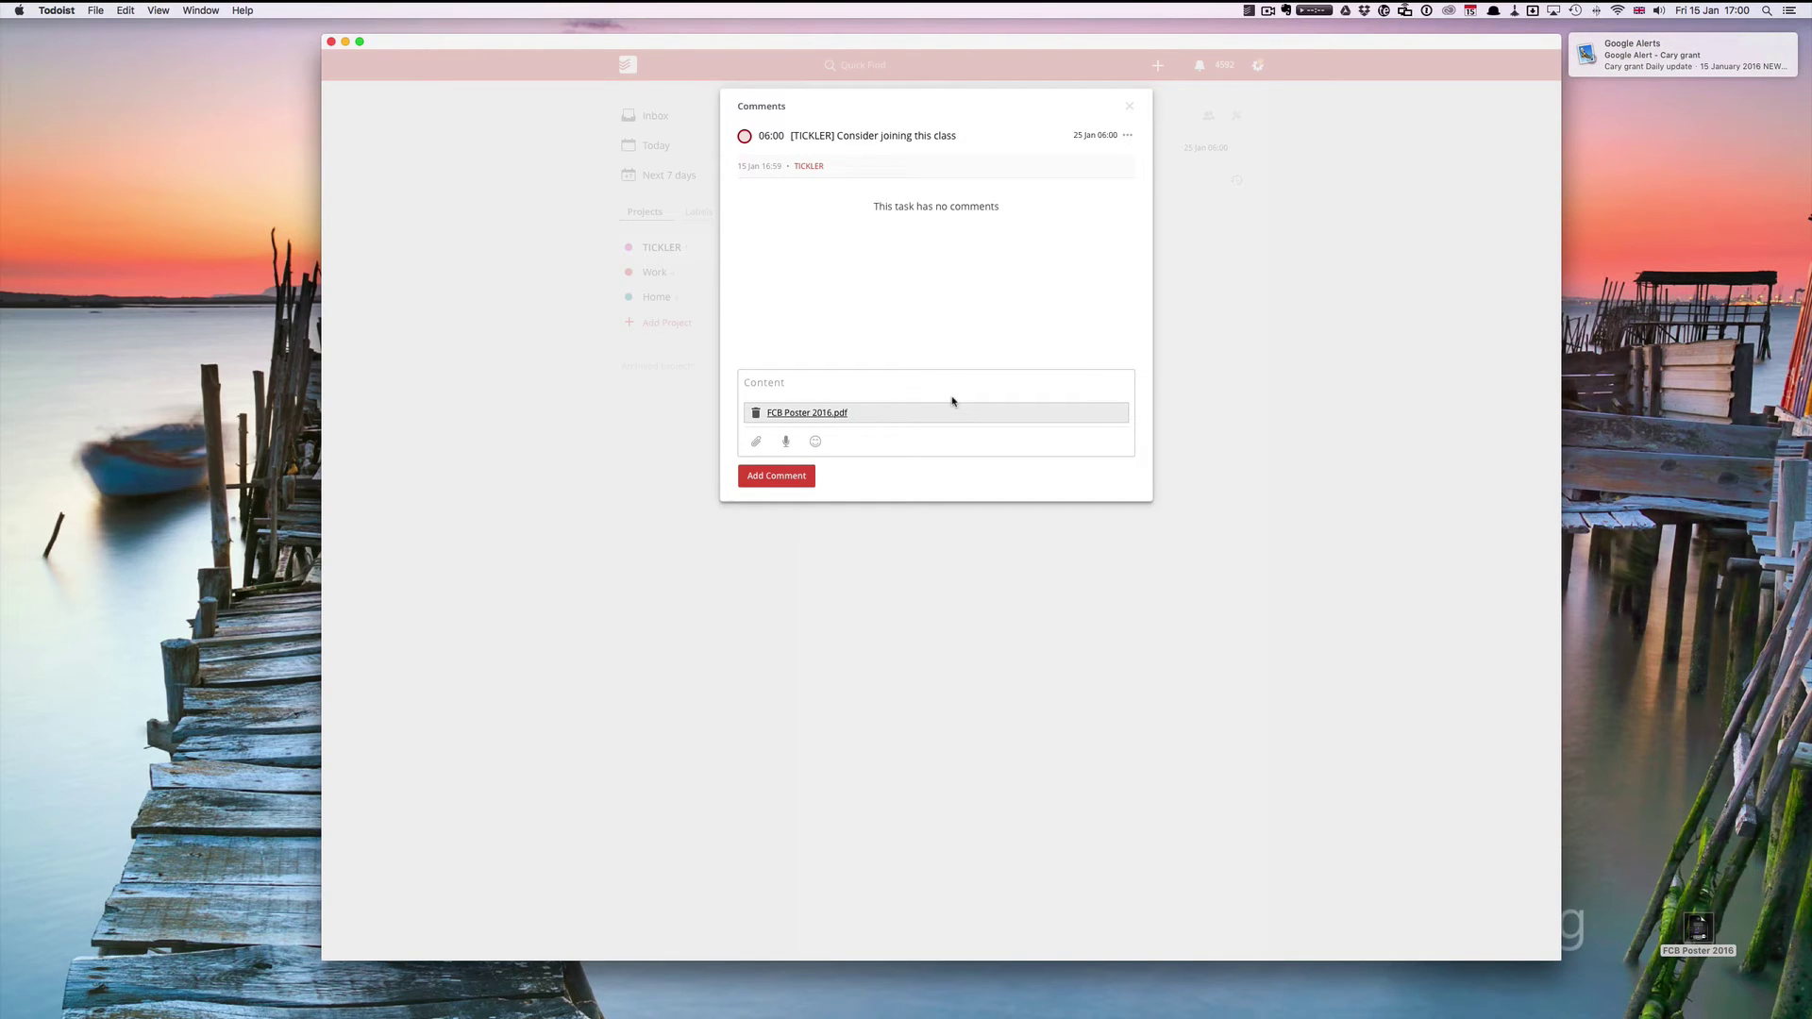
Post the FCB Poster 2016.pdf comment, then reopen comments and preview the PDF in Safari before closing it.
click(787, 477)
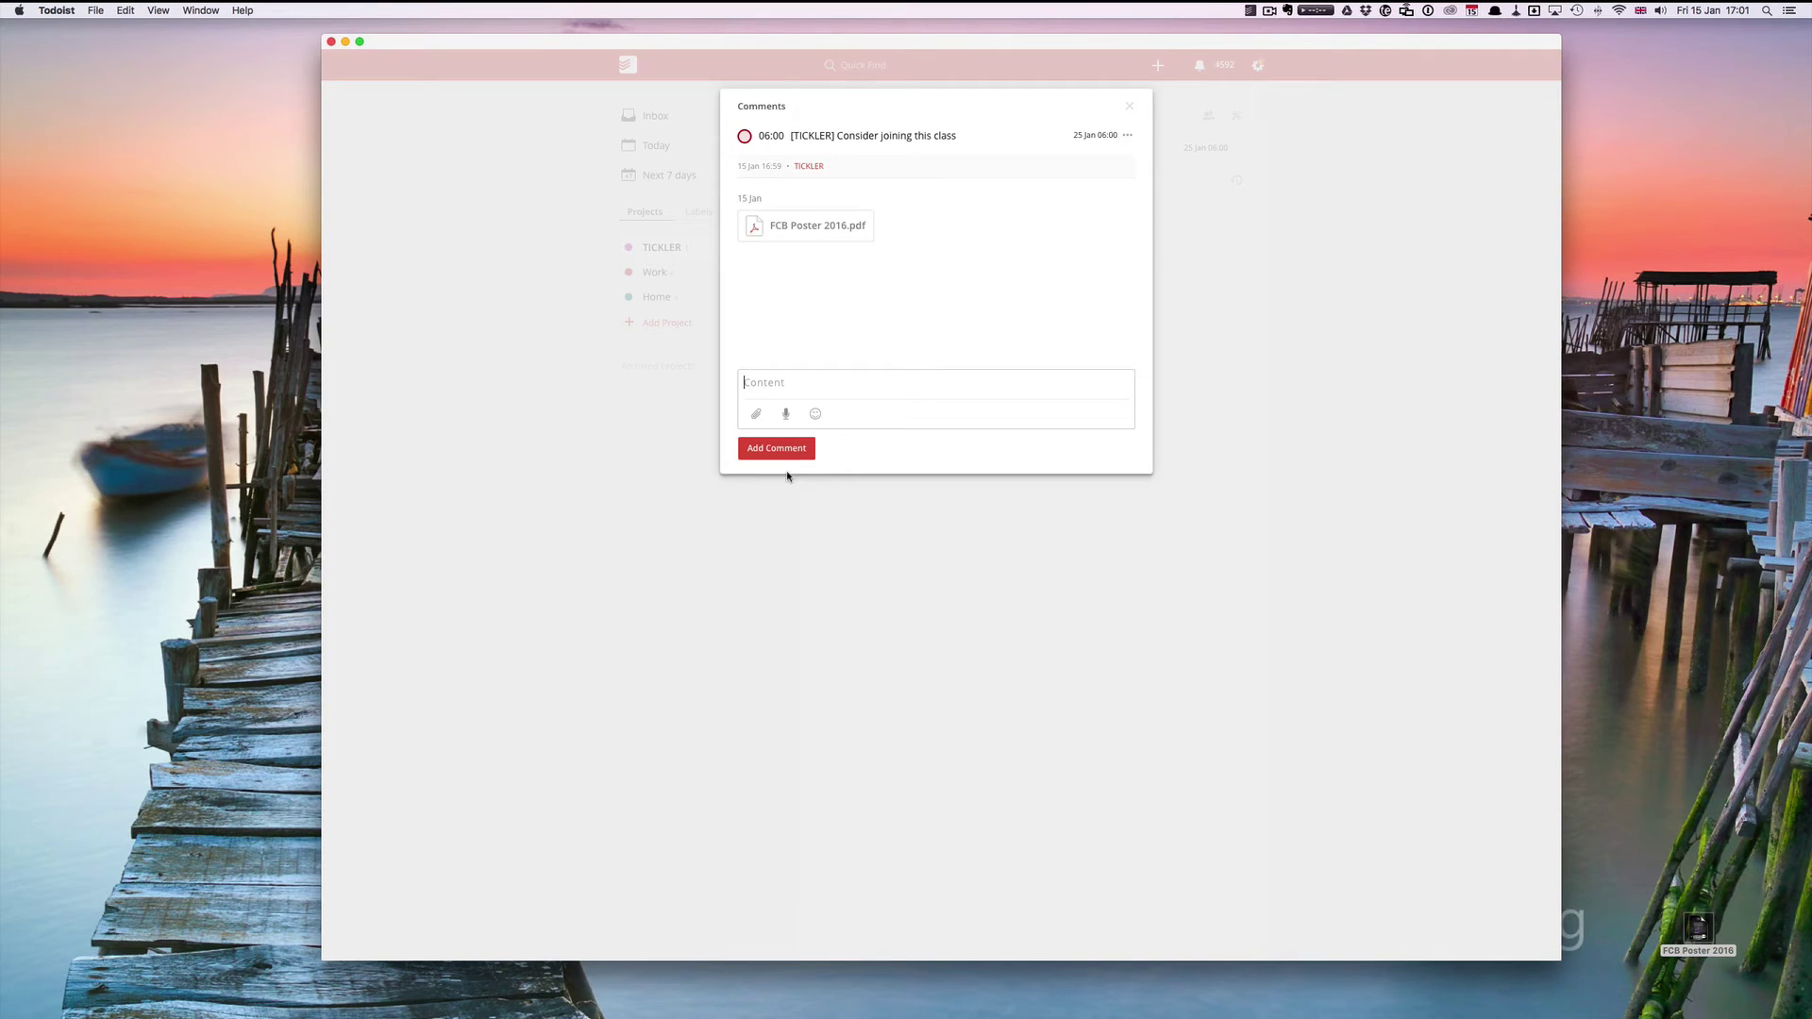
click(1129, 106)
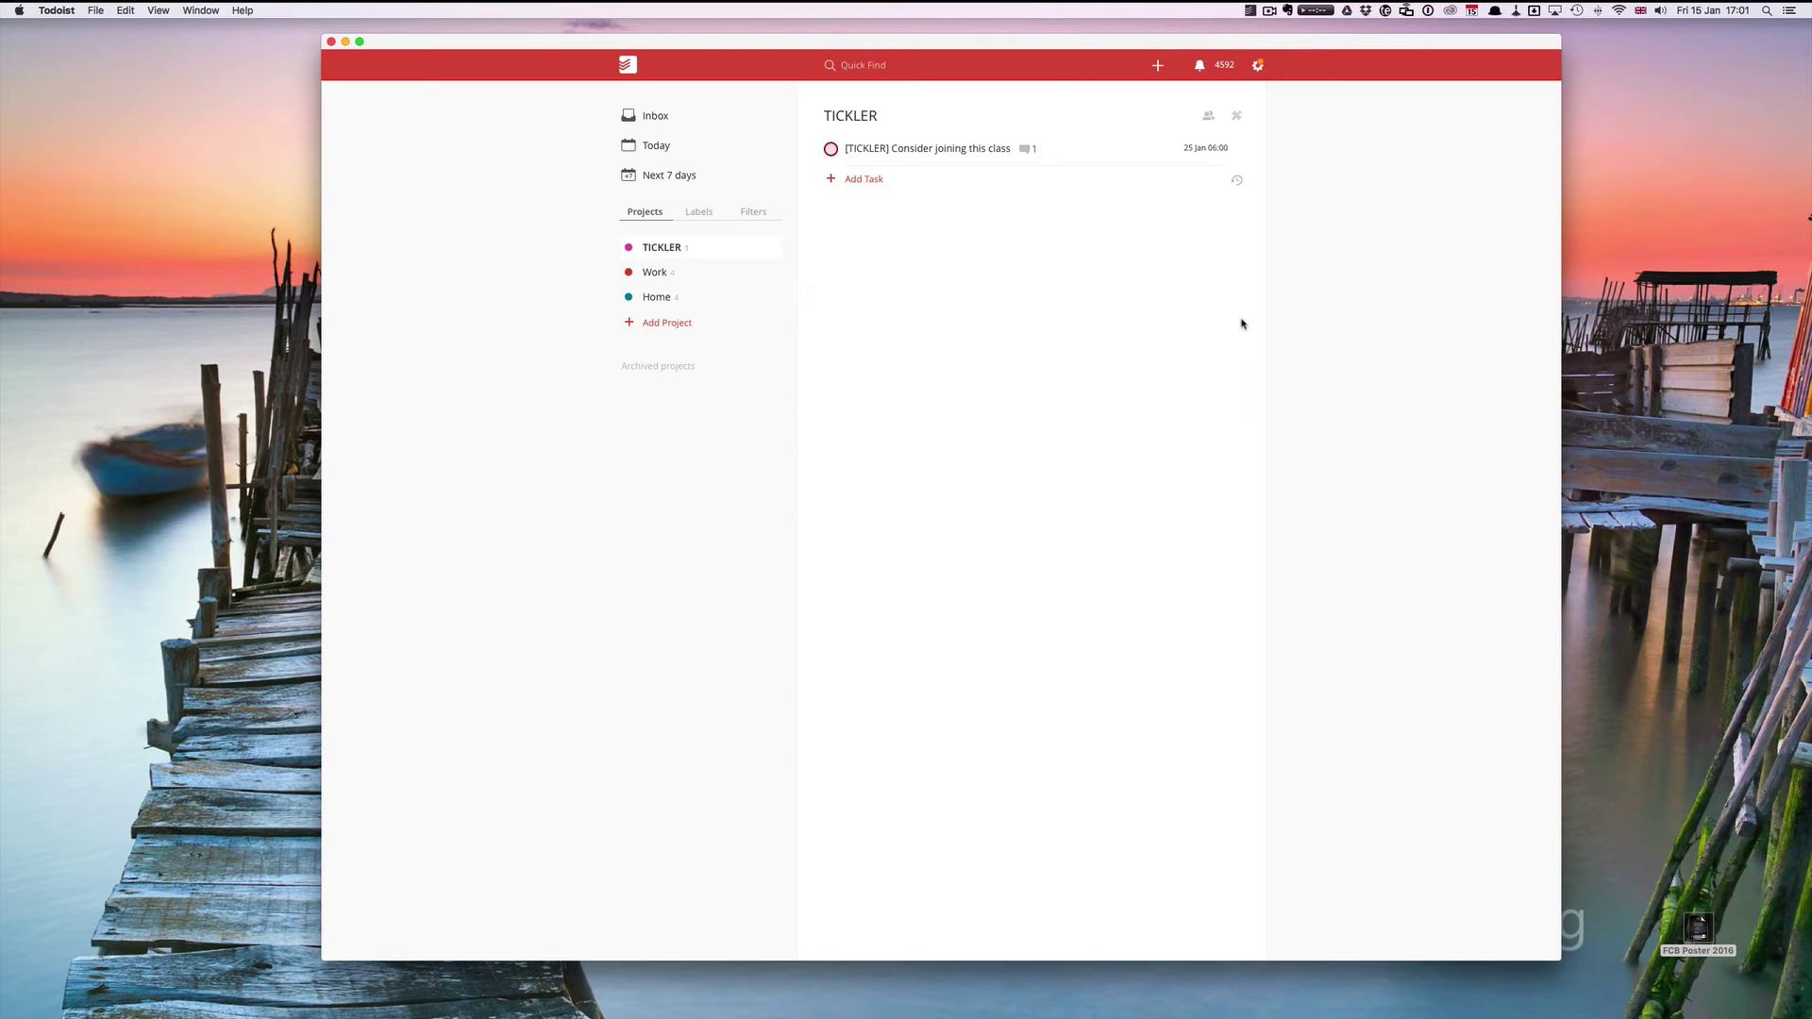
click(1024, 149)
click(785, 227)
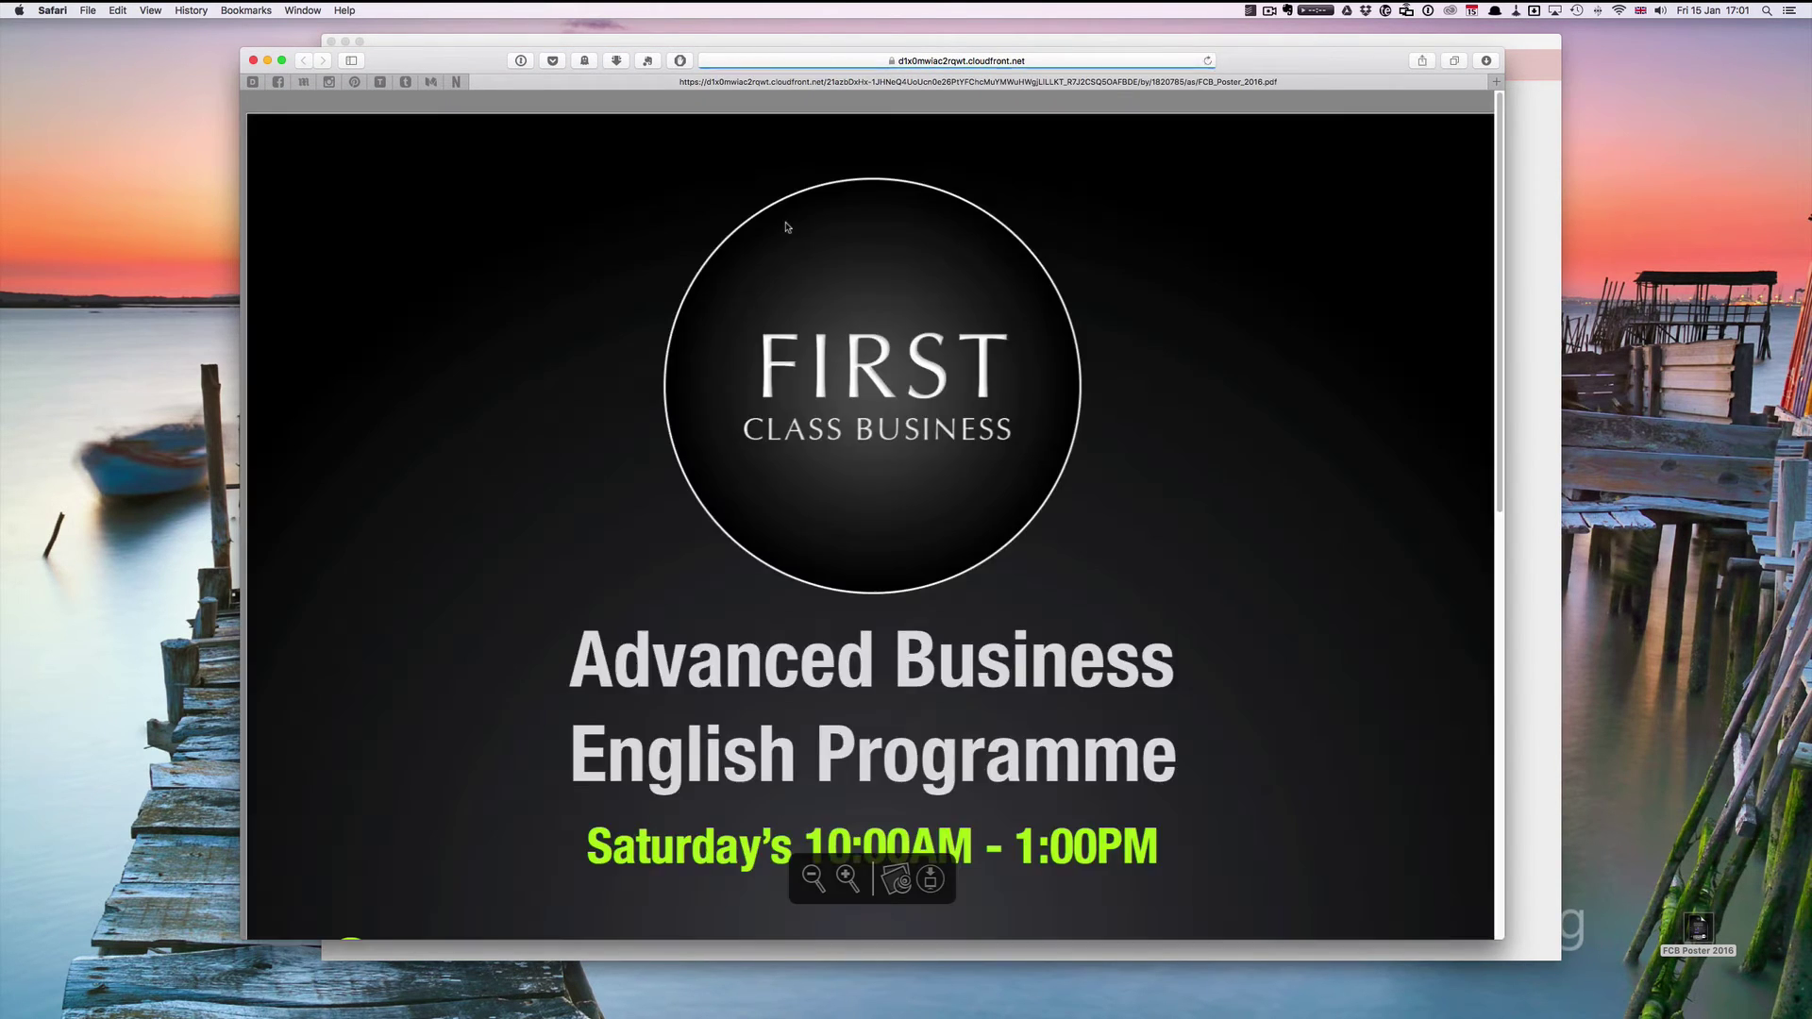
scroll(791, 302, down, 15)
scroll(795, 368, up, 15)
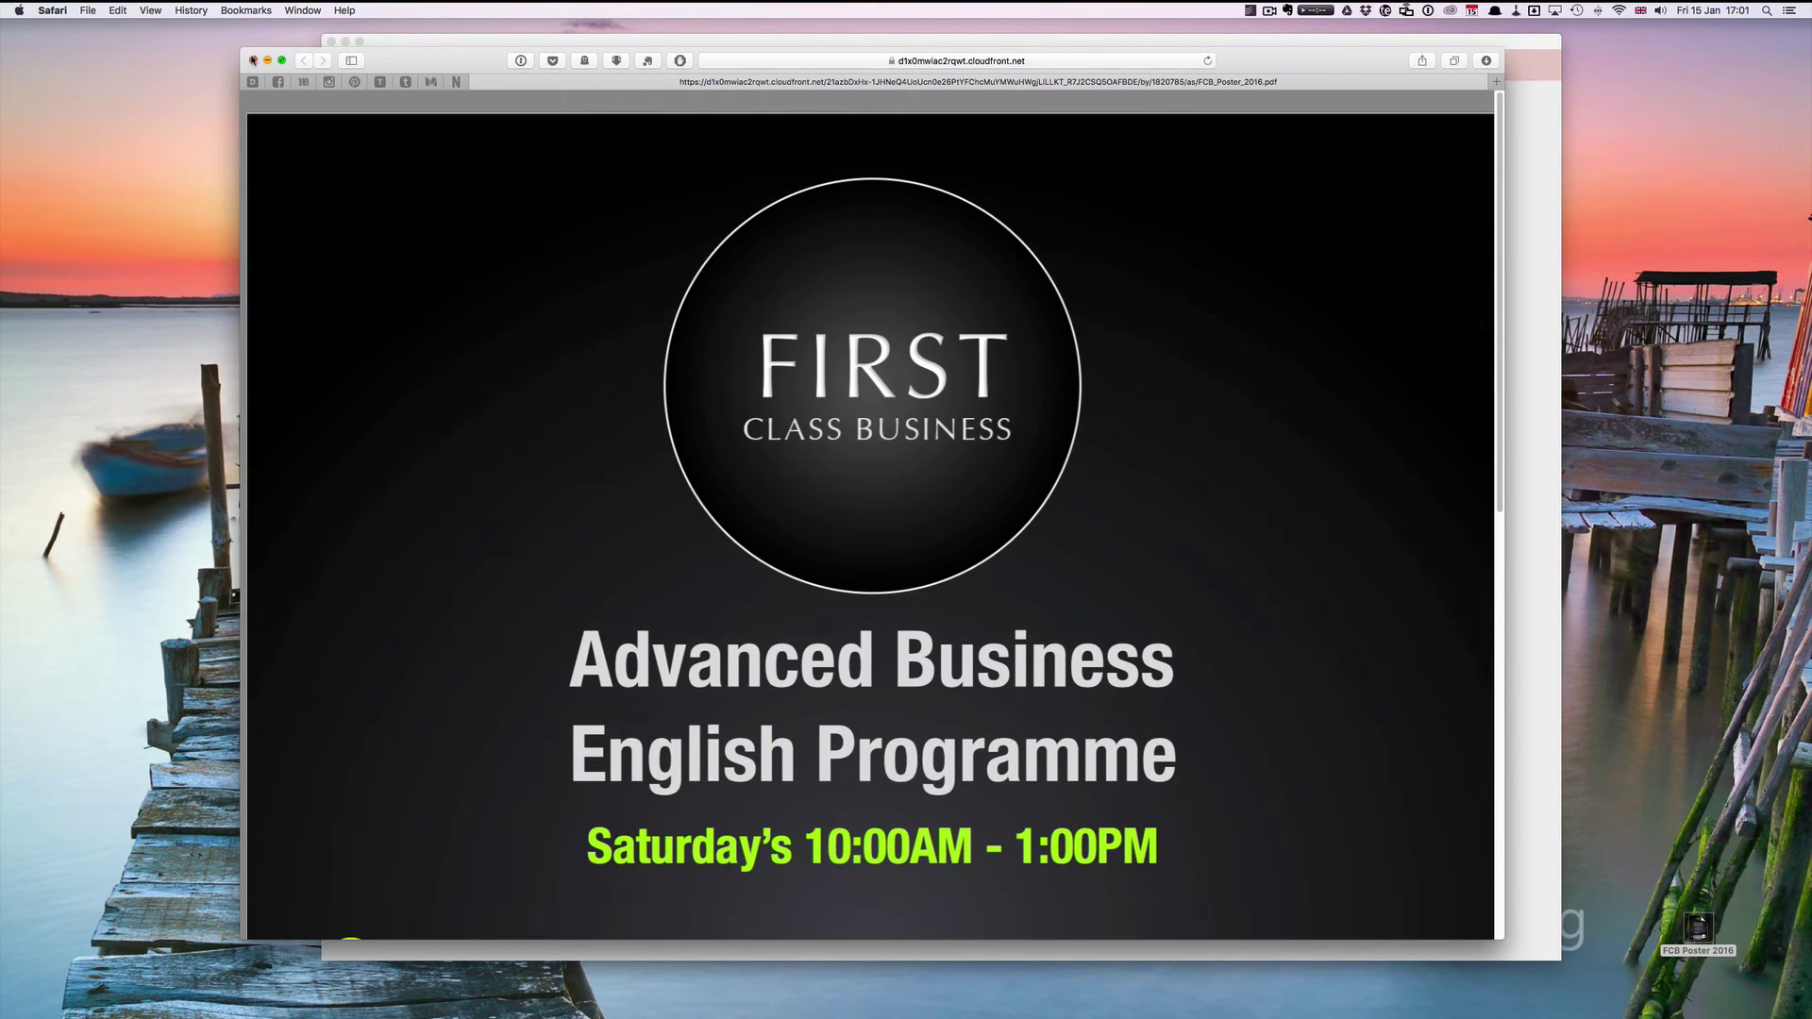
click(253, 60)
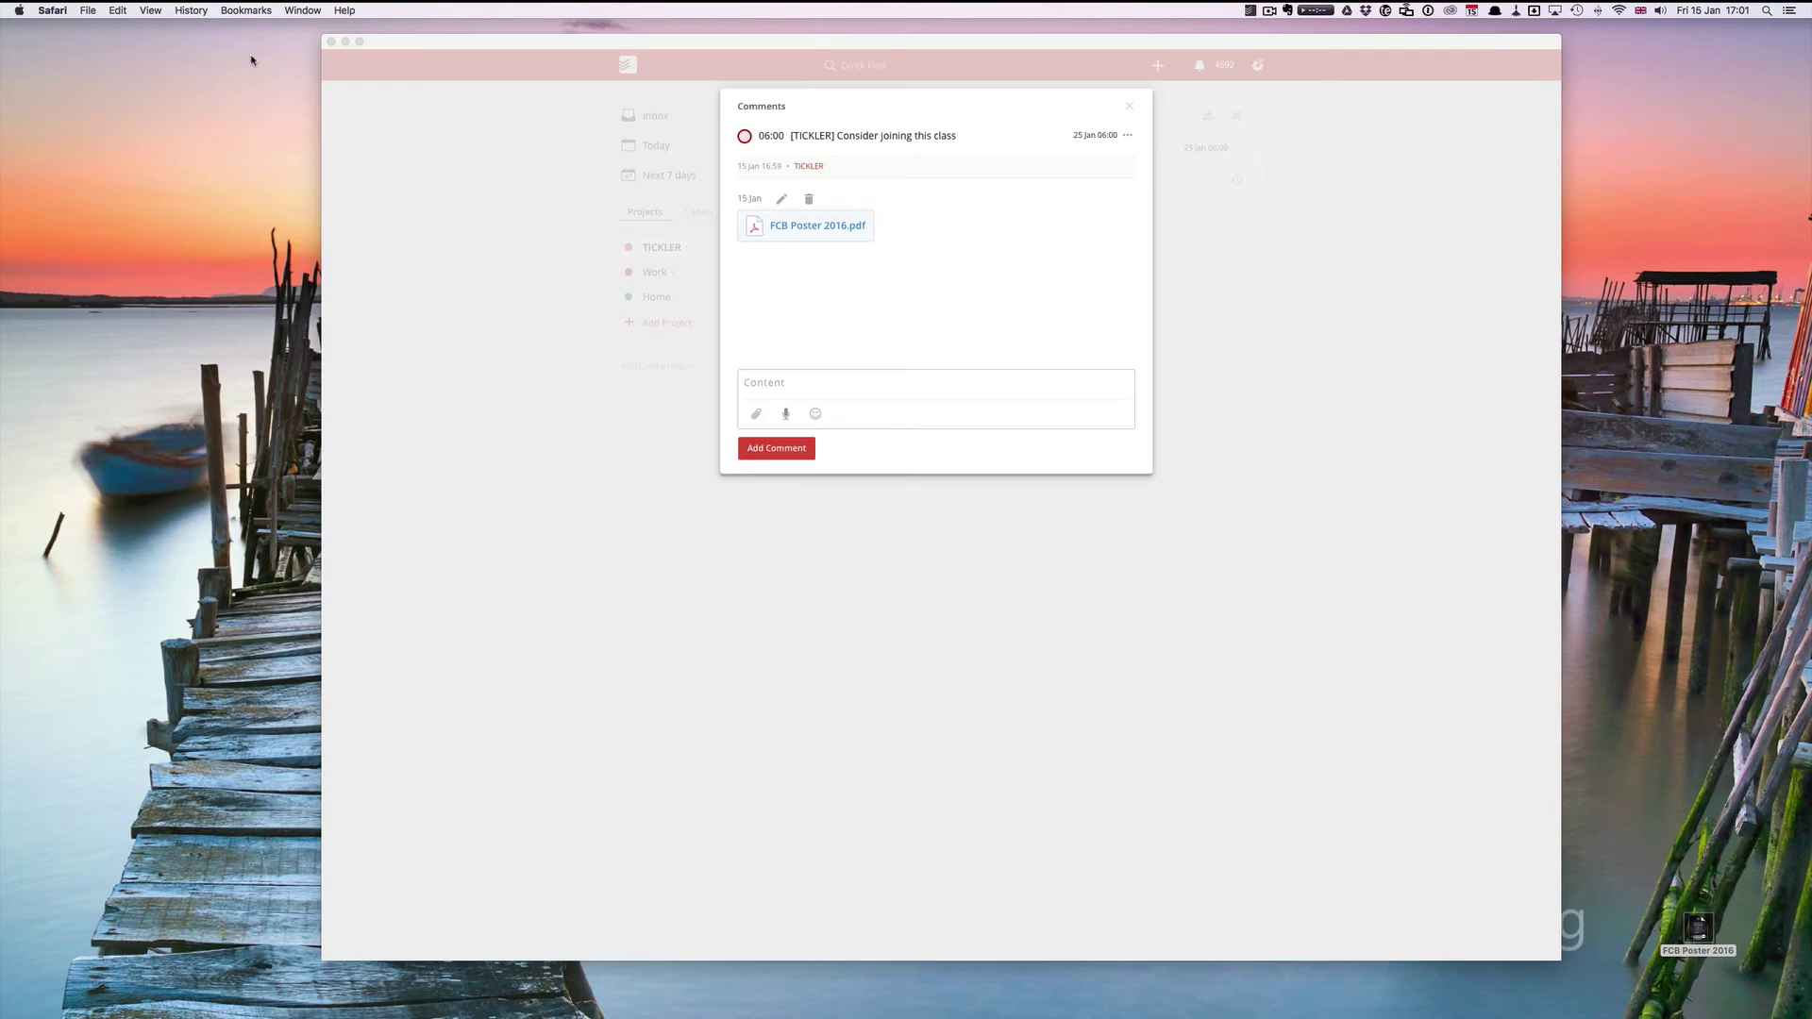
Add '[TICKER] purchase new iTunes card for Apple Music' due '1 February @ 6AM' with Priority 1.
click(1132, 110)
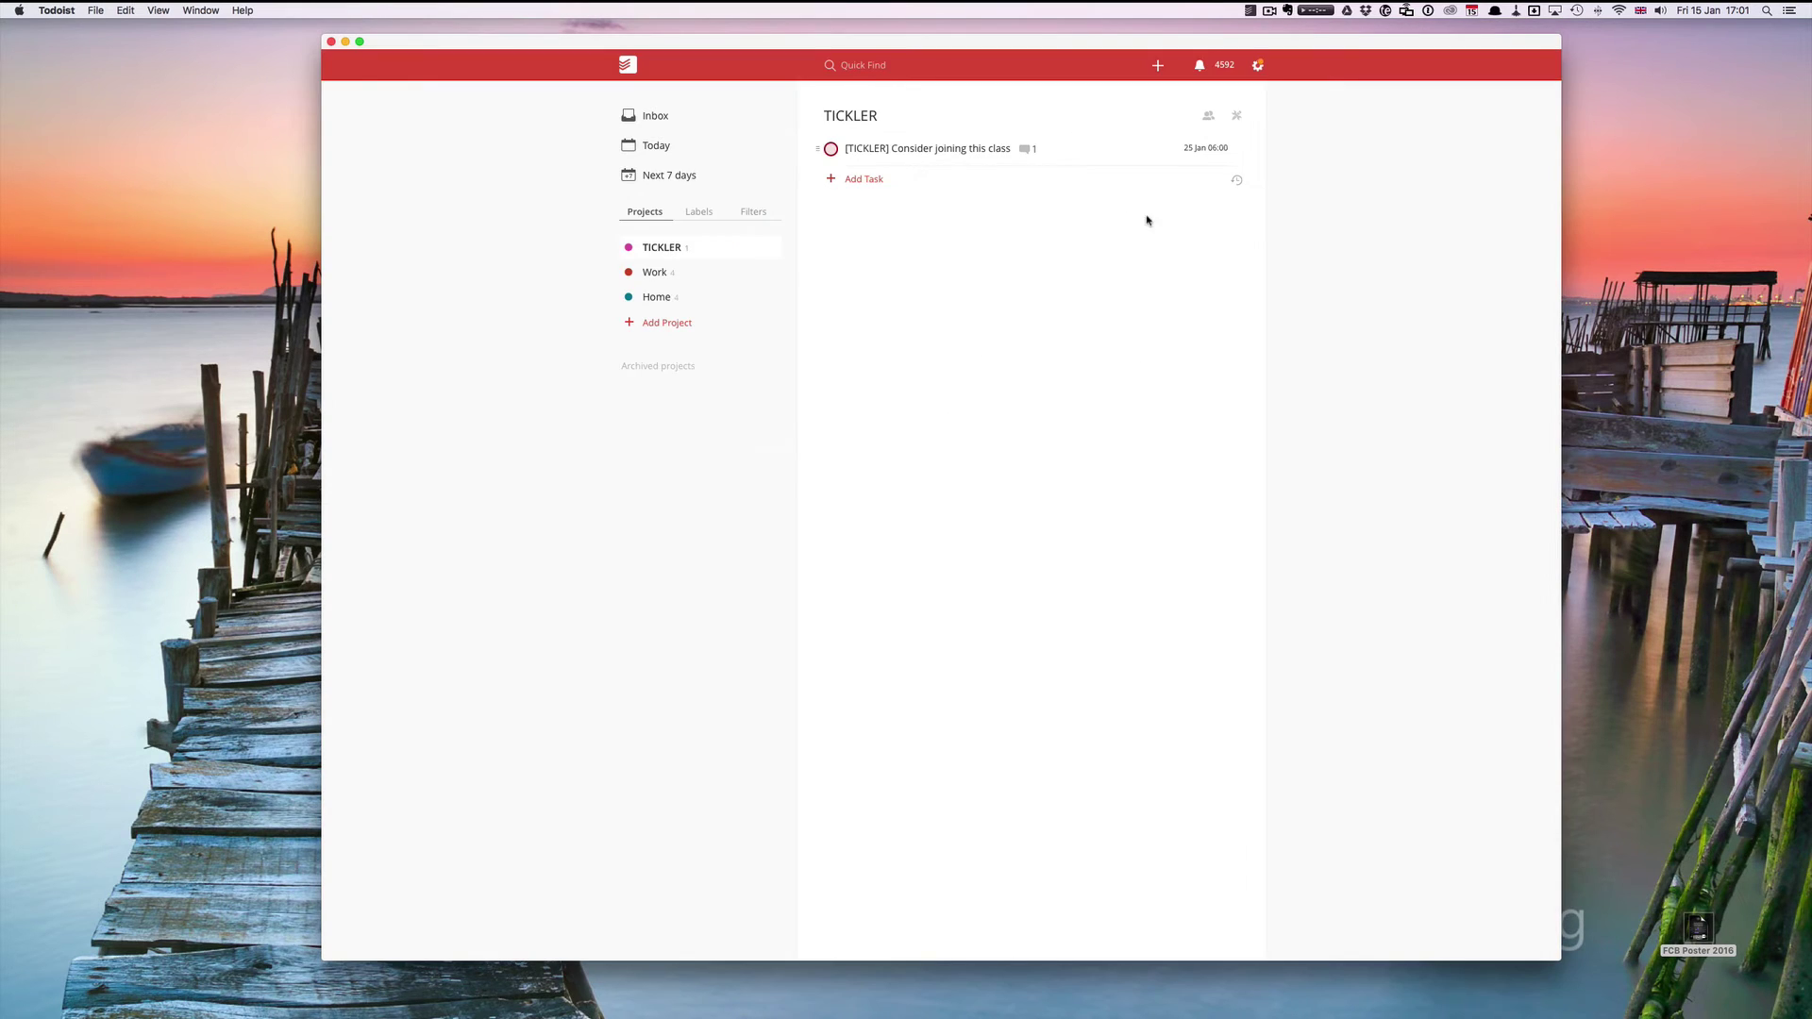
click(863, 179)
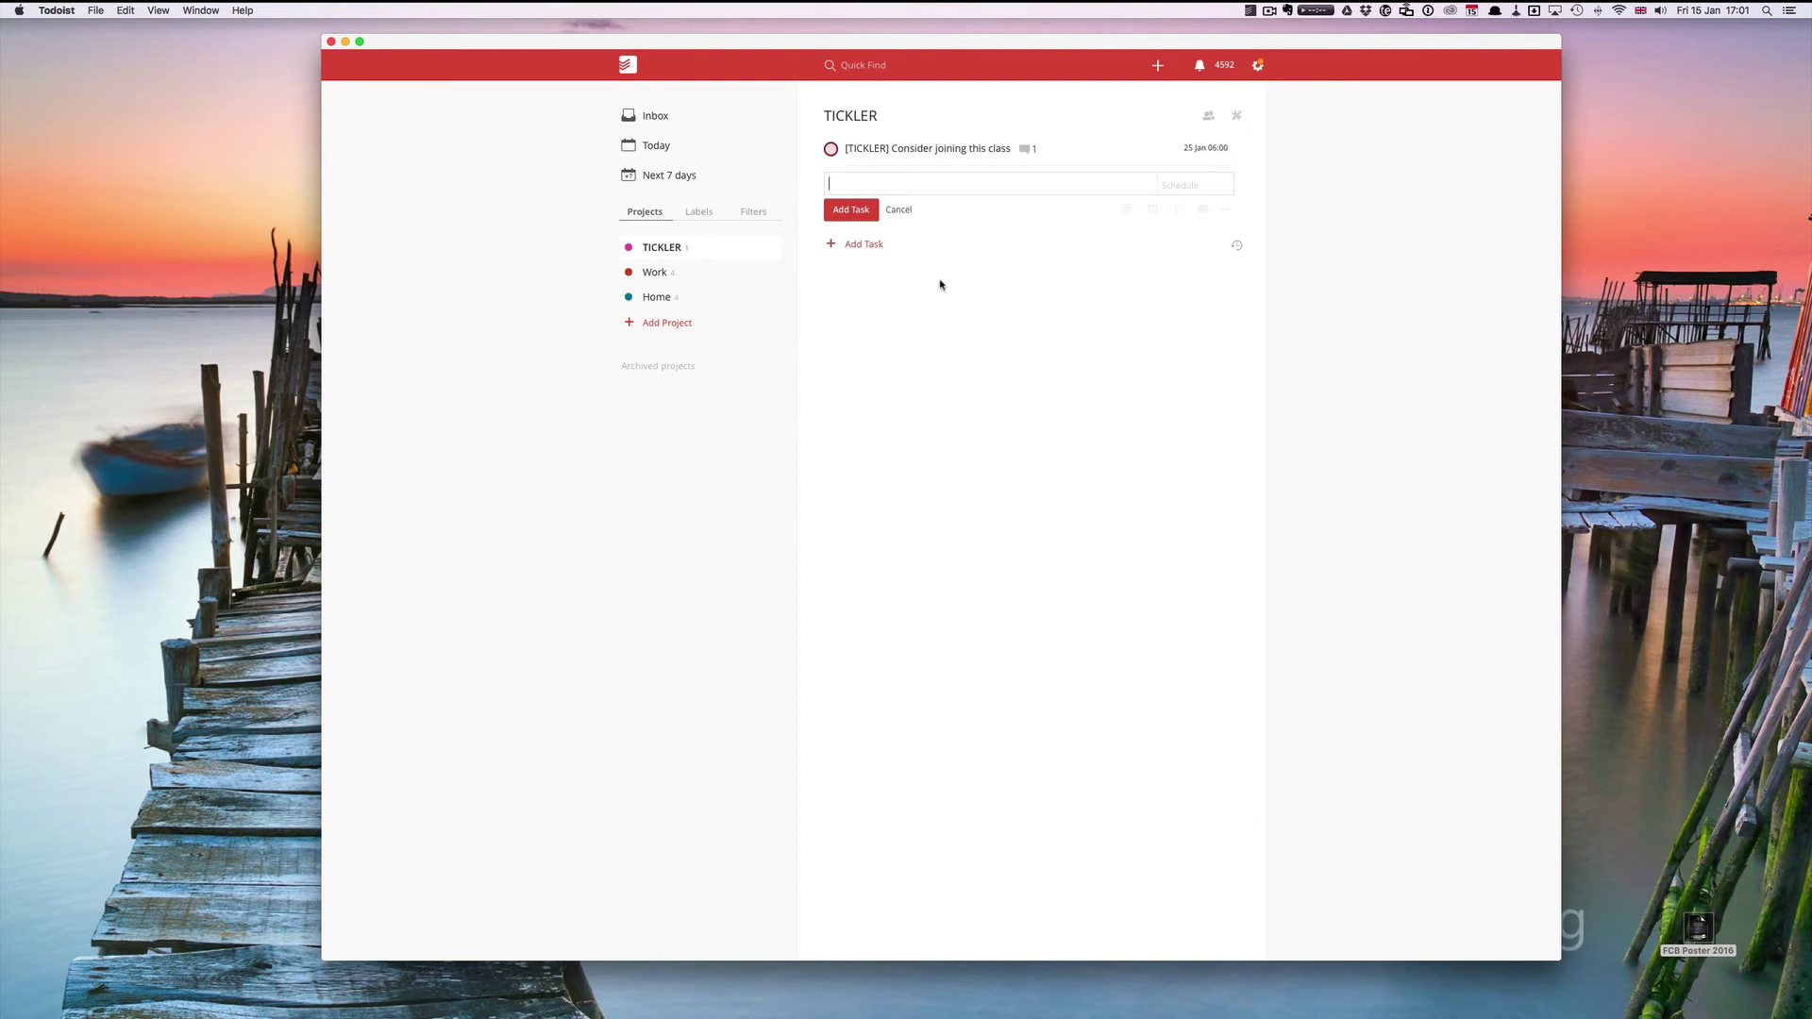
text([TICKER] purchase new iTunes card for Apple Music)
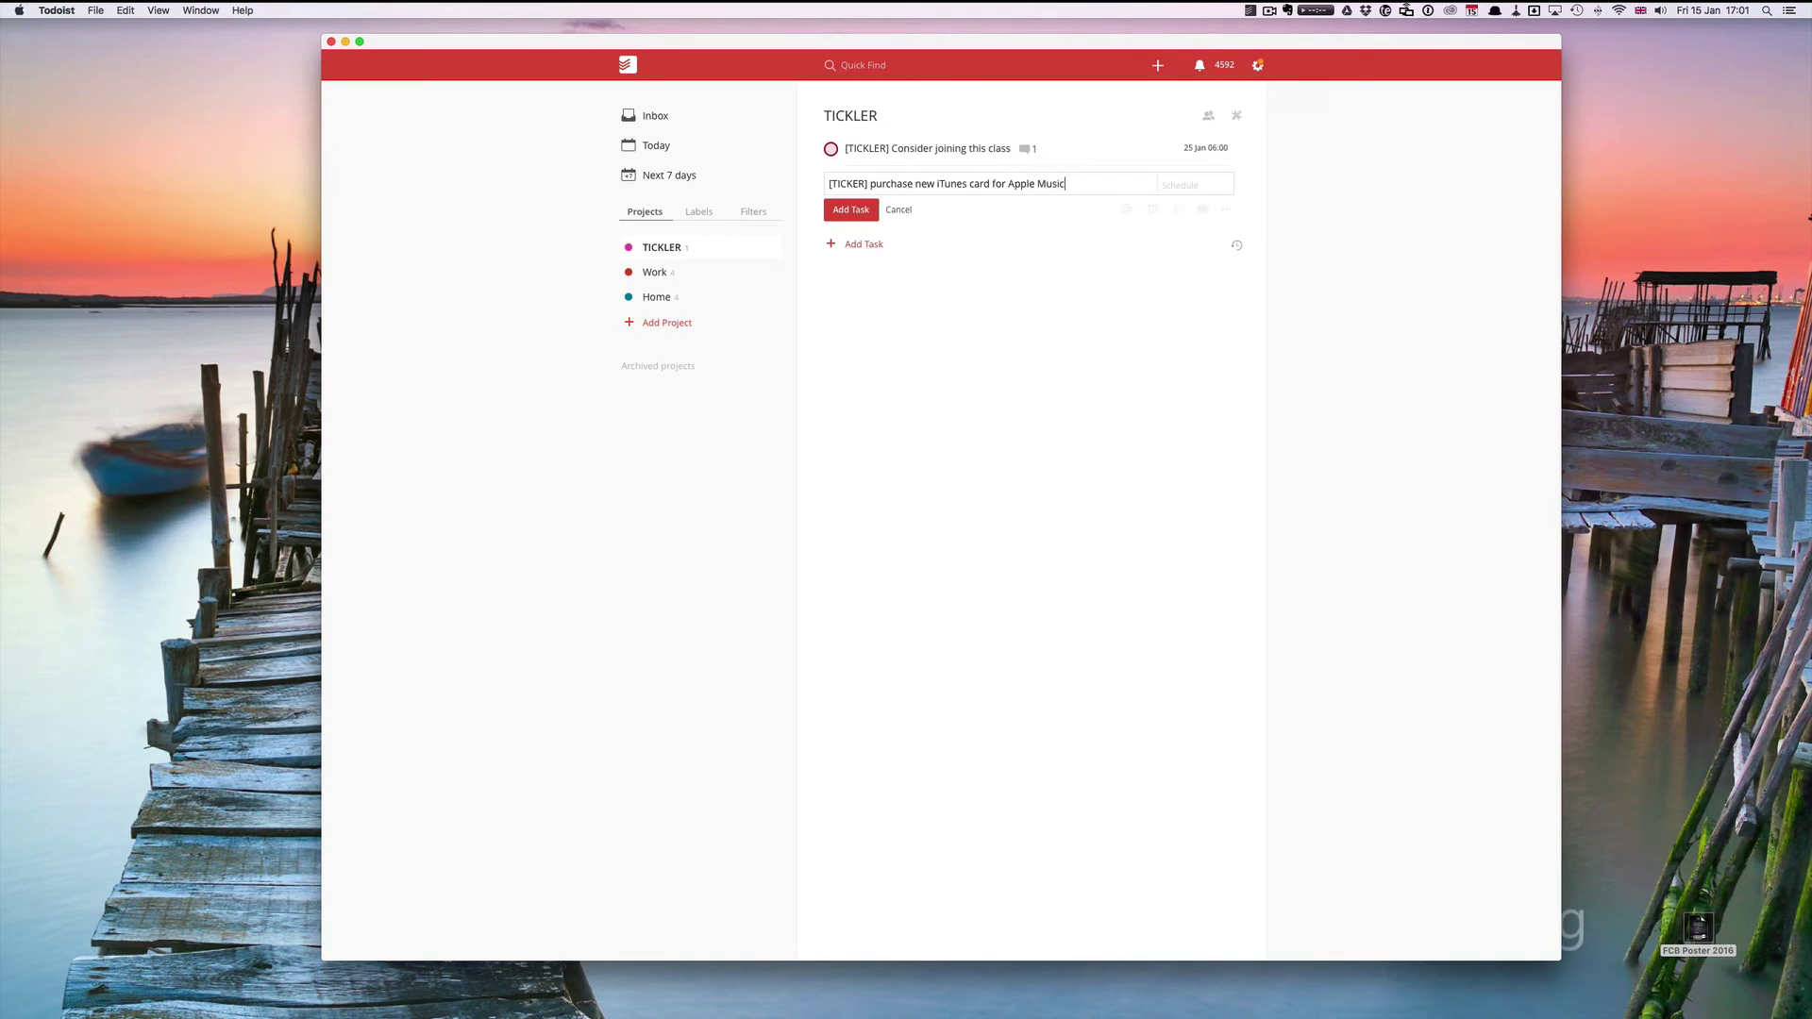
key(Tab)
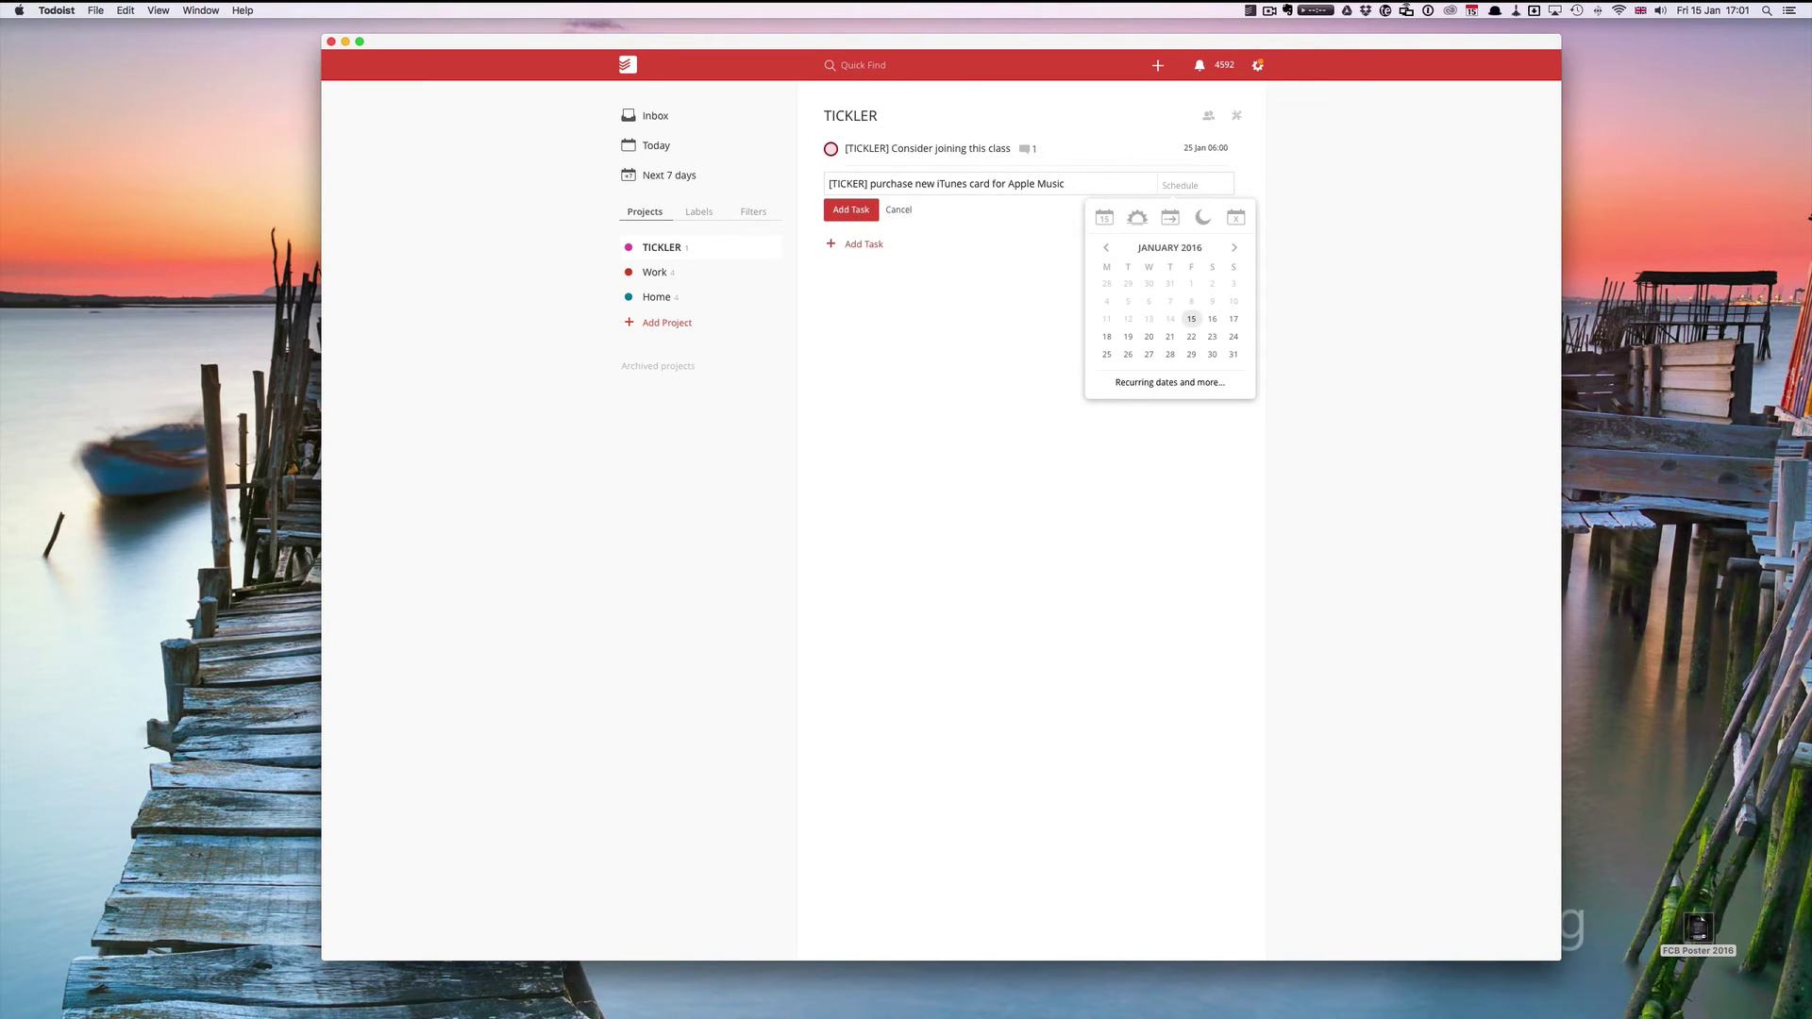
text(1)
text(February)
text( @ 6AM)
key(Return)
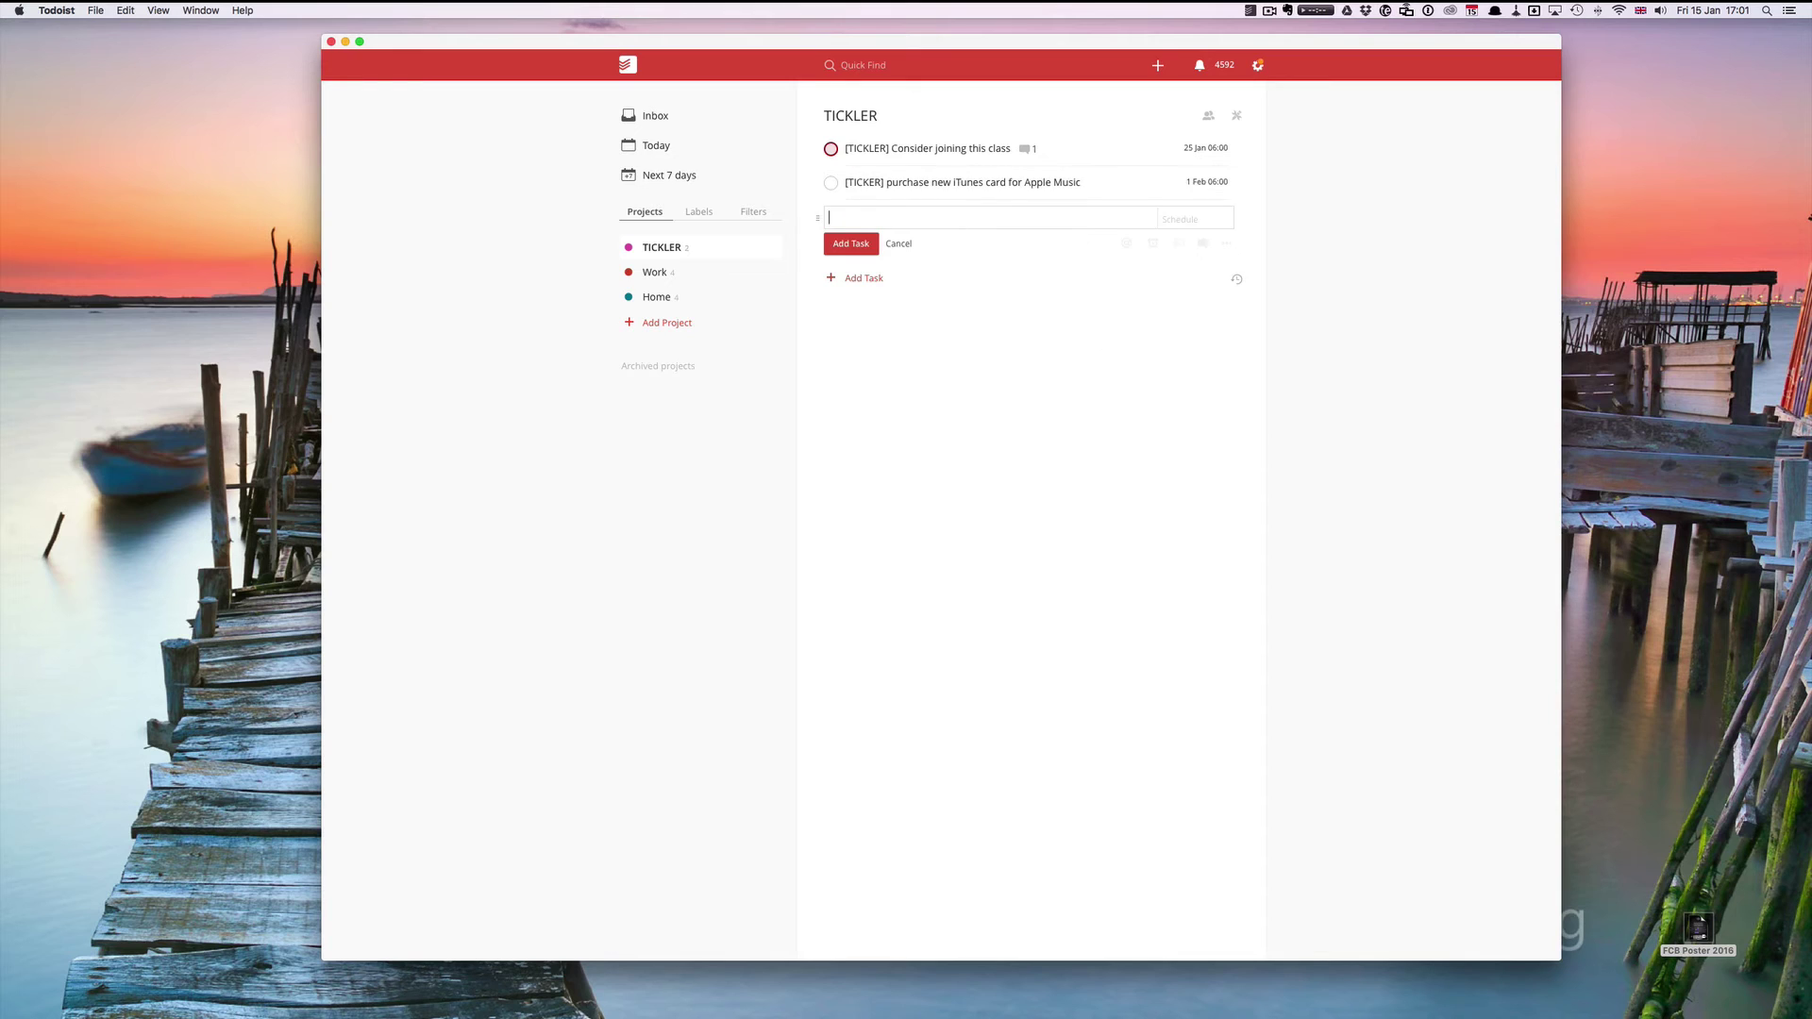
click(1238, 183)
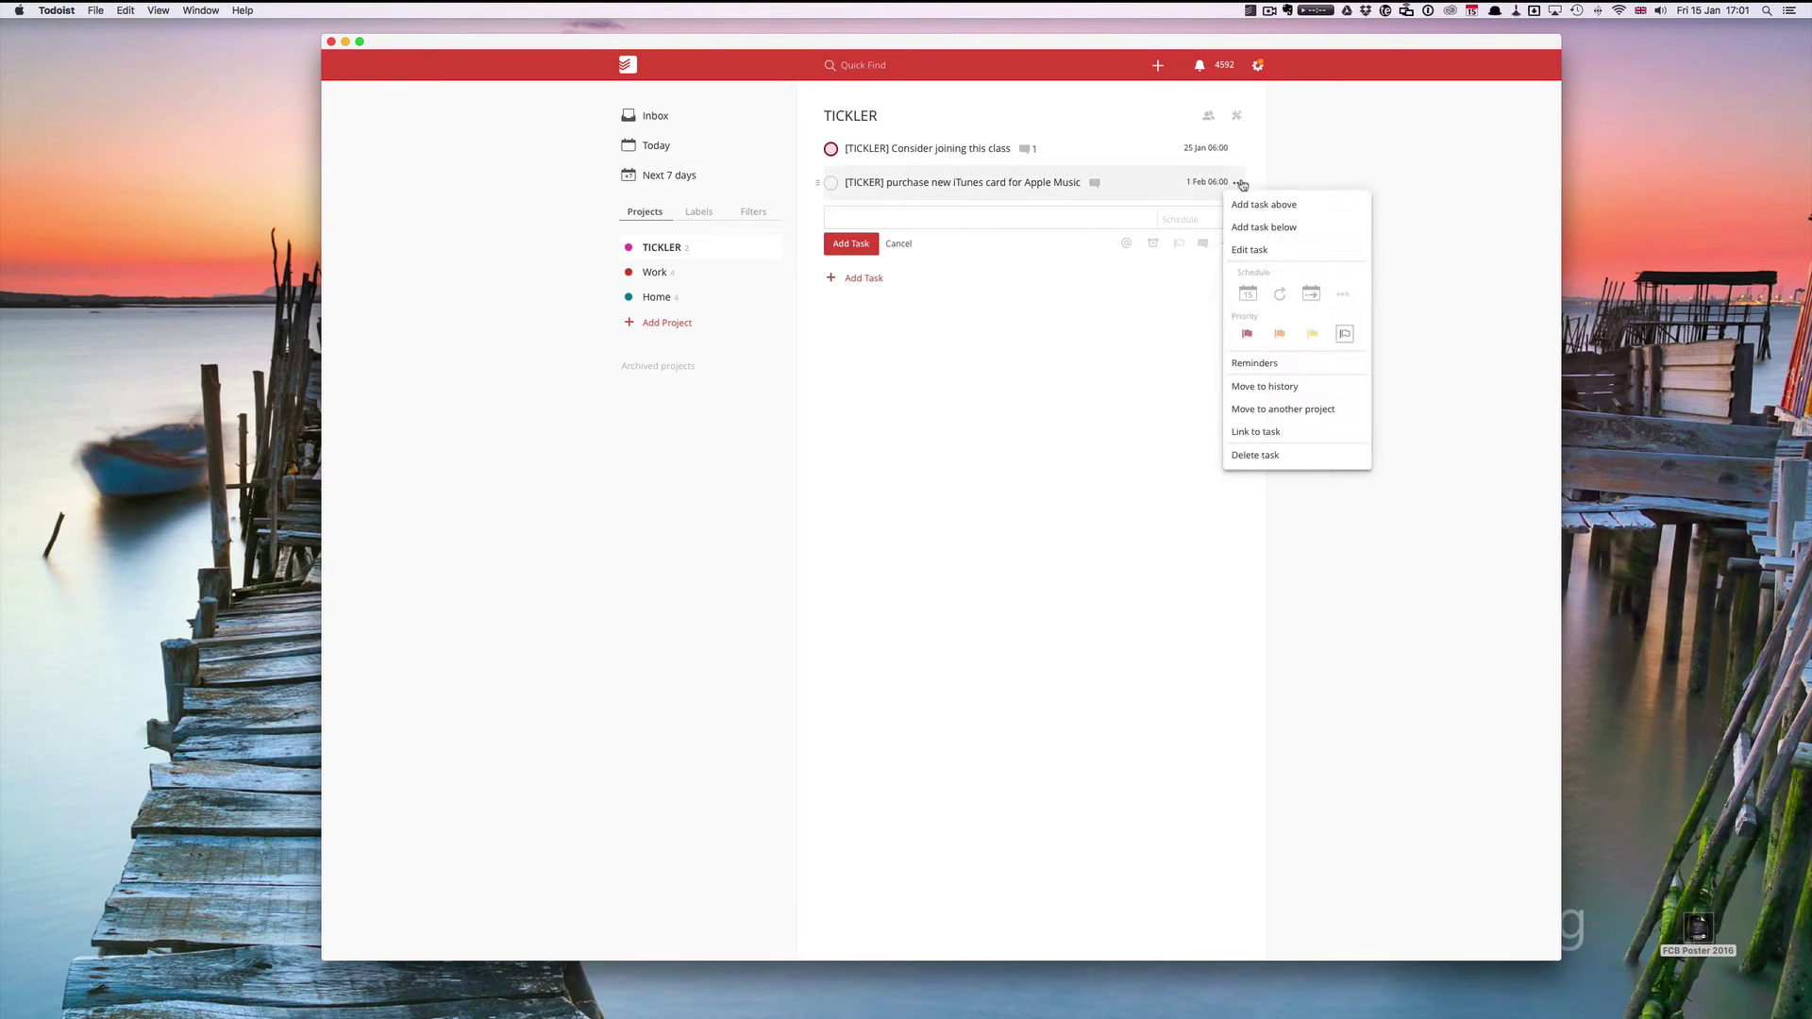
click(1247, 334)
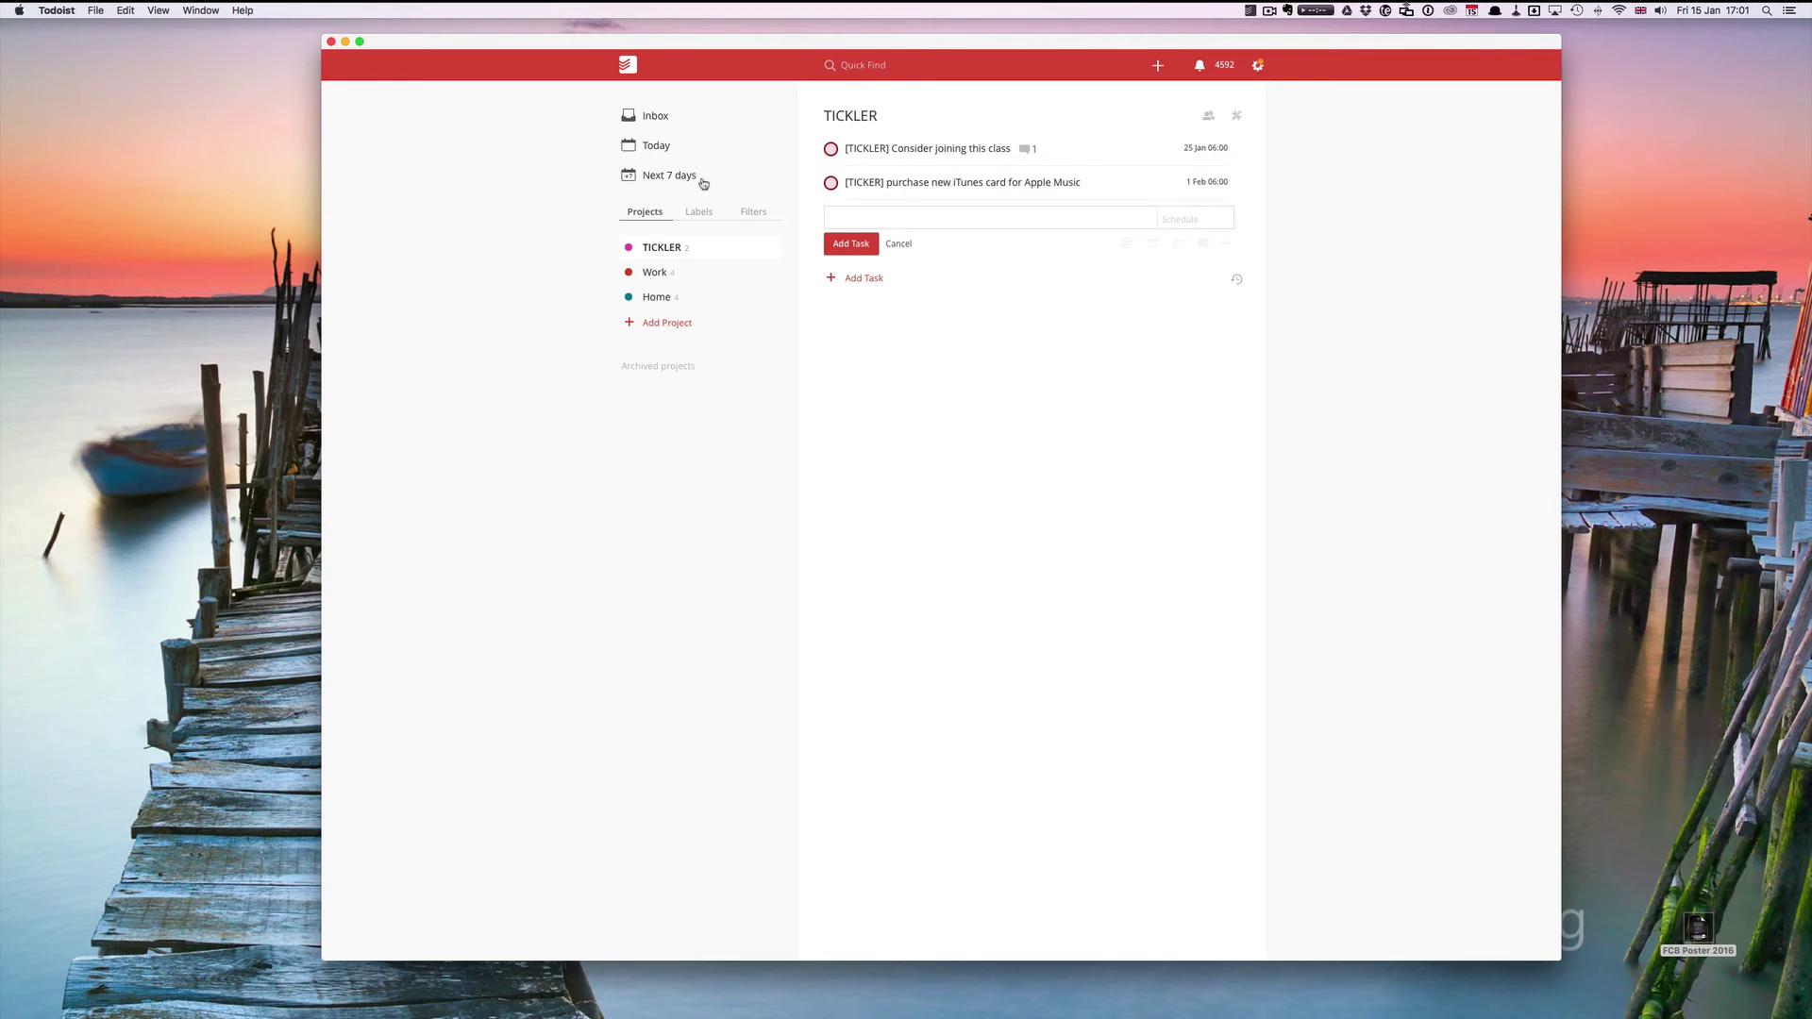
After checking Next 7 days, insert the missing 'L' into the iTunes task's [TICKER] prefix and save.
click(672, 178)
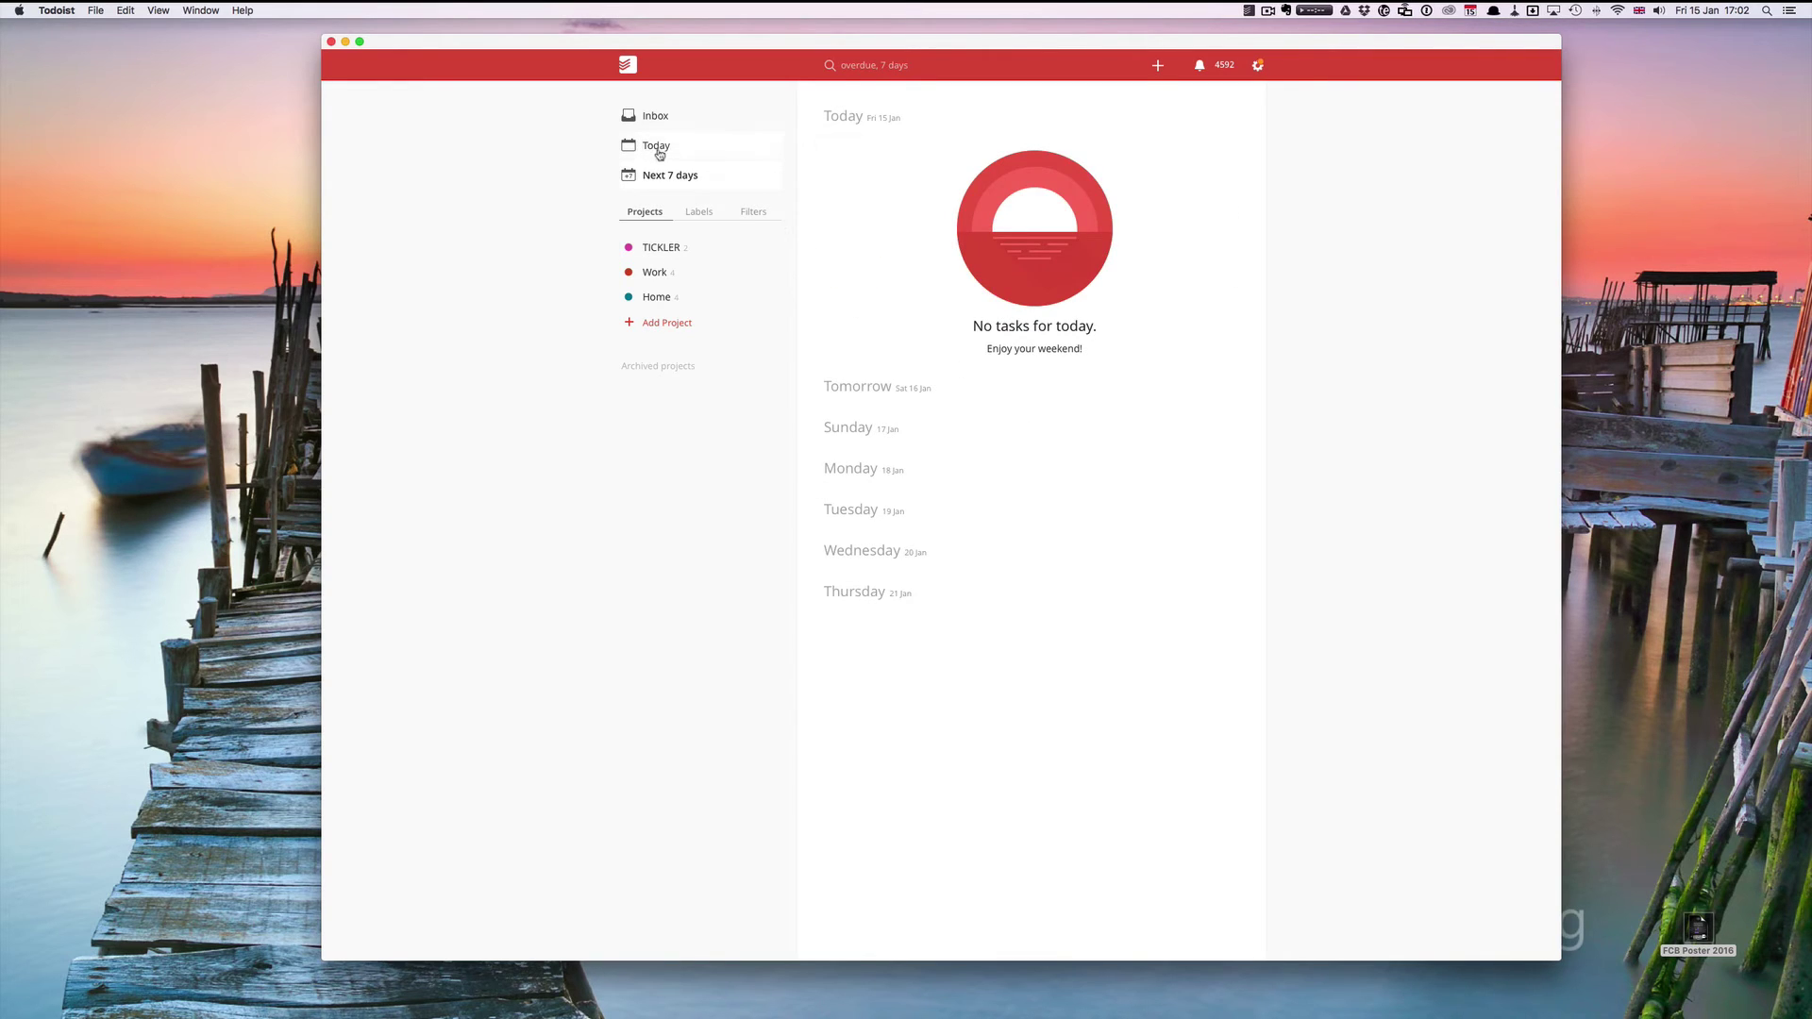
click(661, 244)
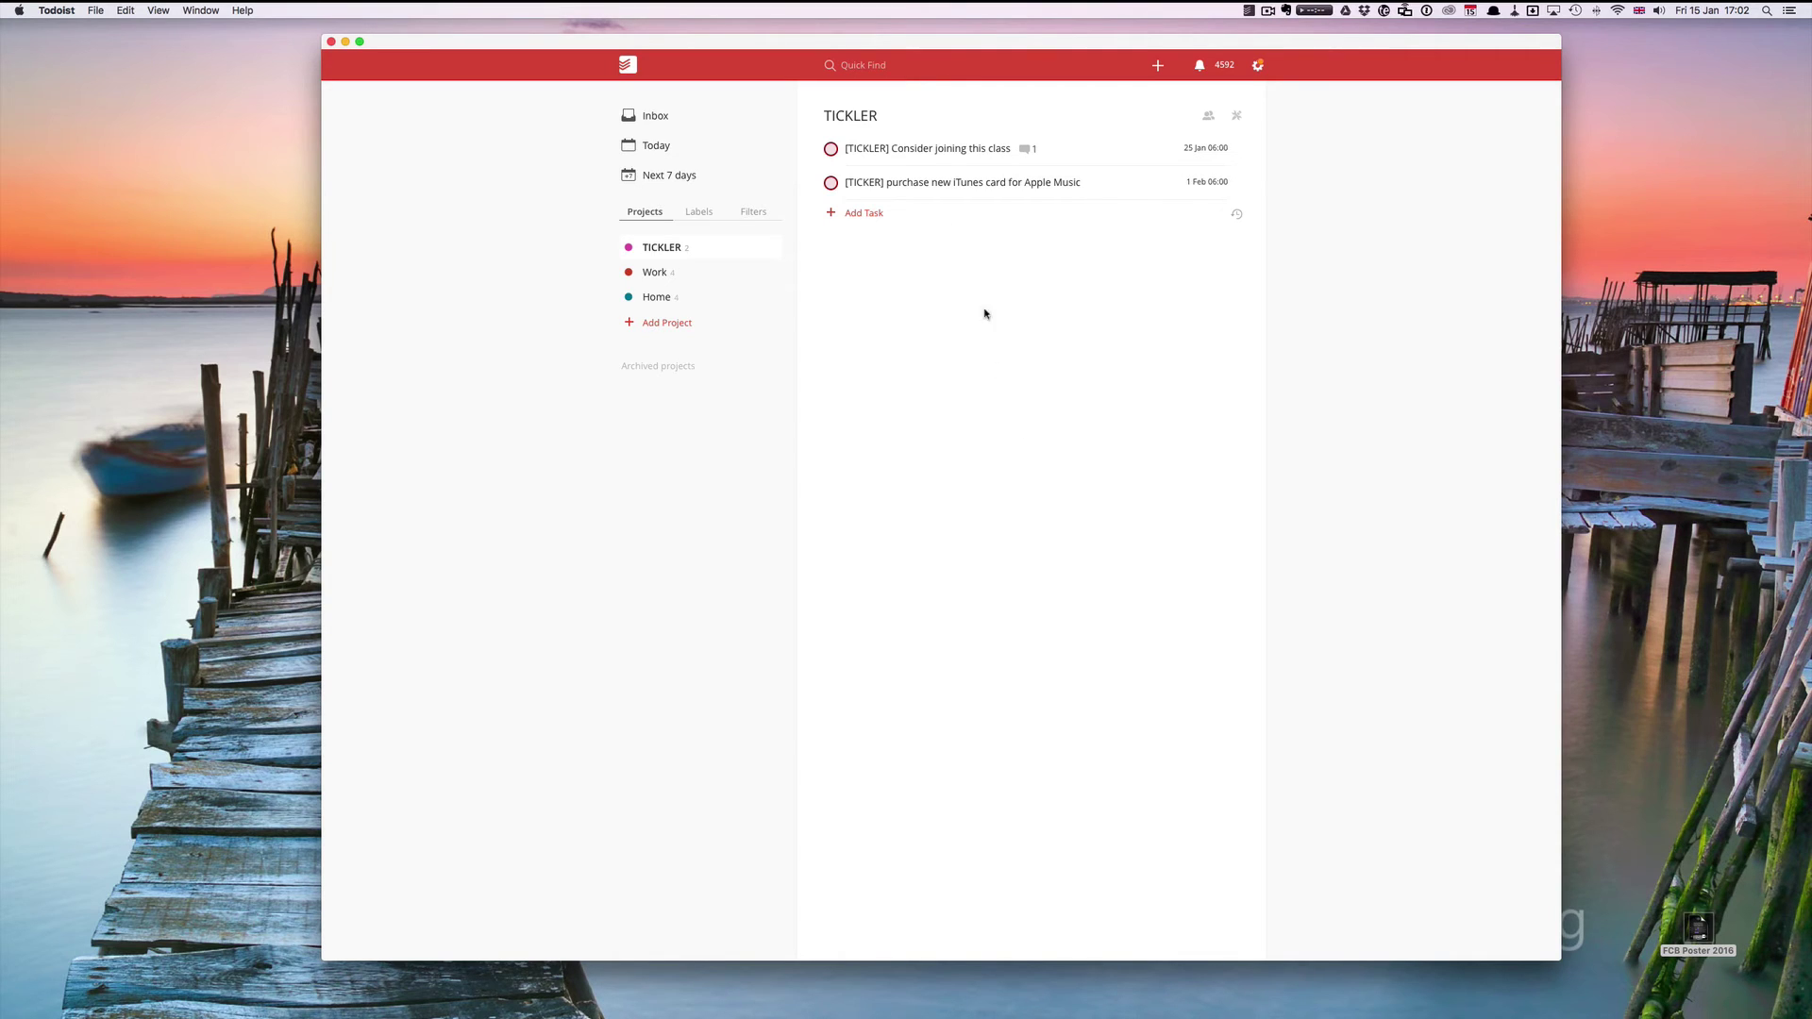
click(870, 184)
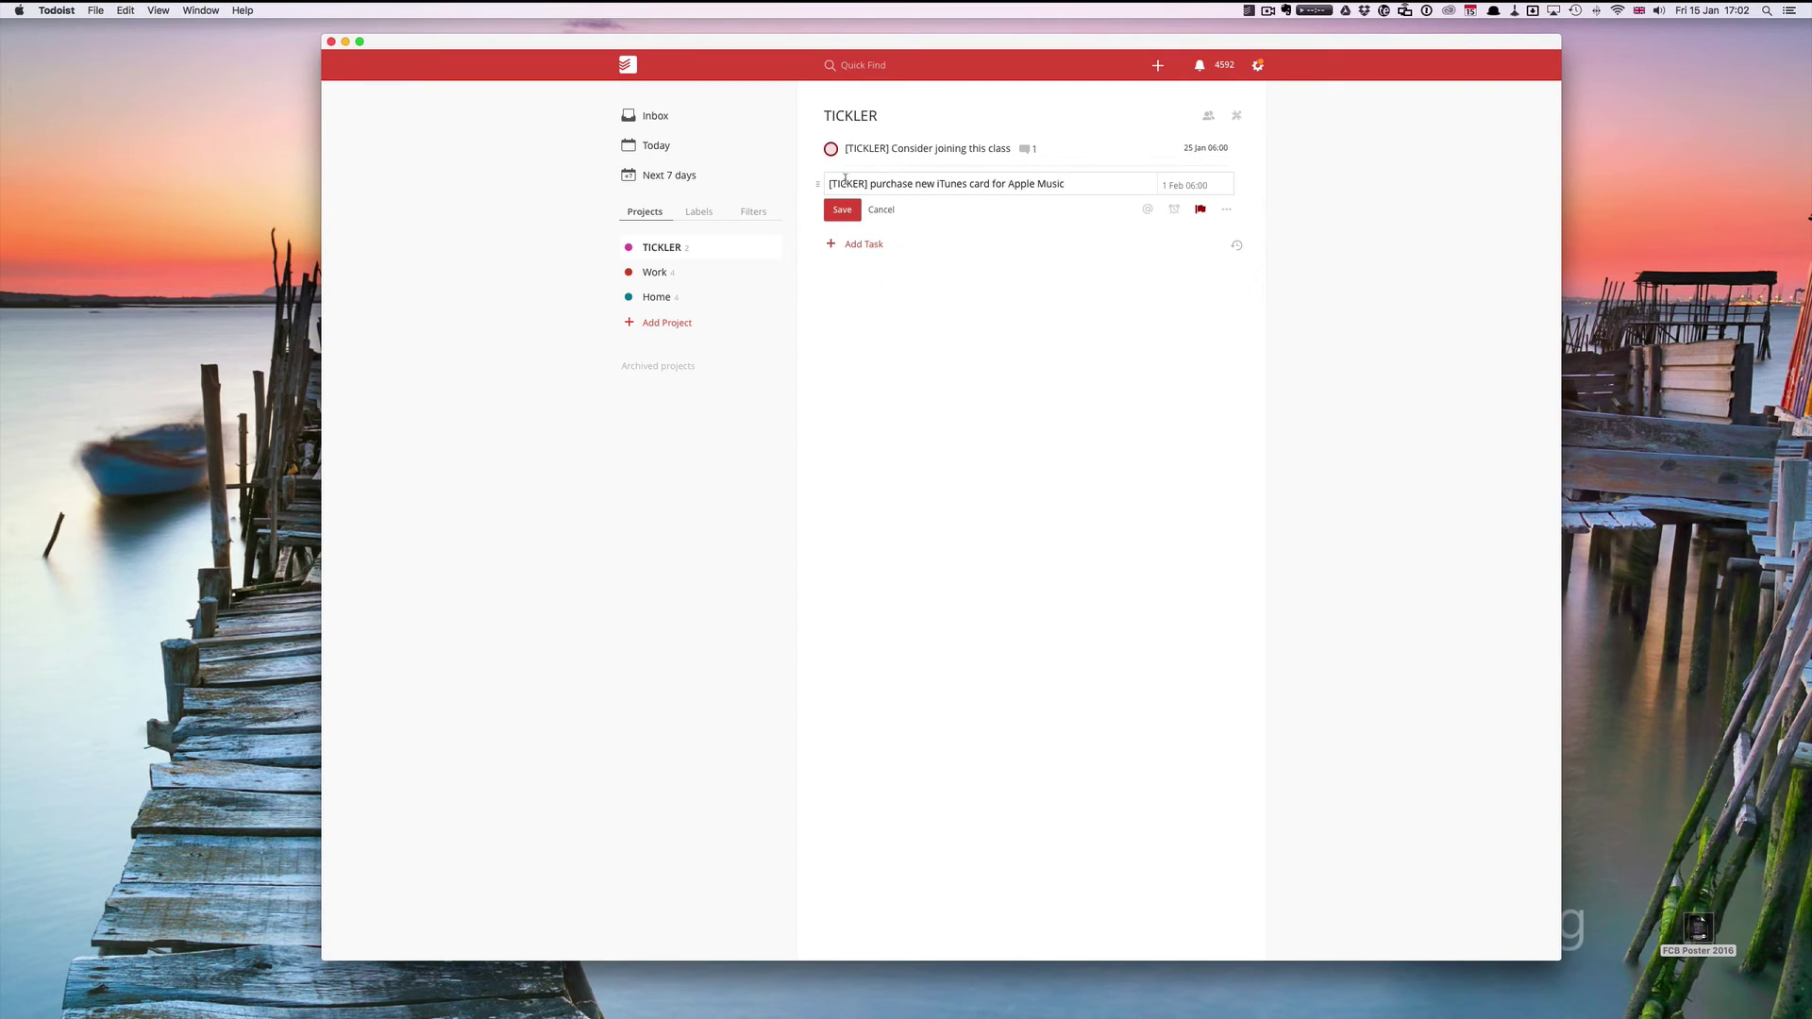
click(851, 183)
text(L)
click(837, 208)
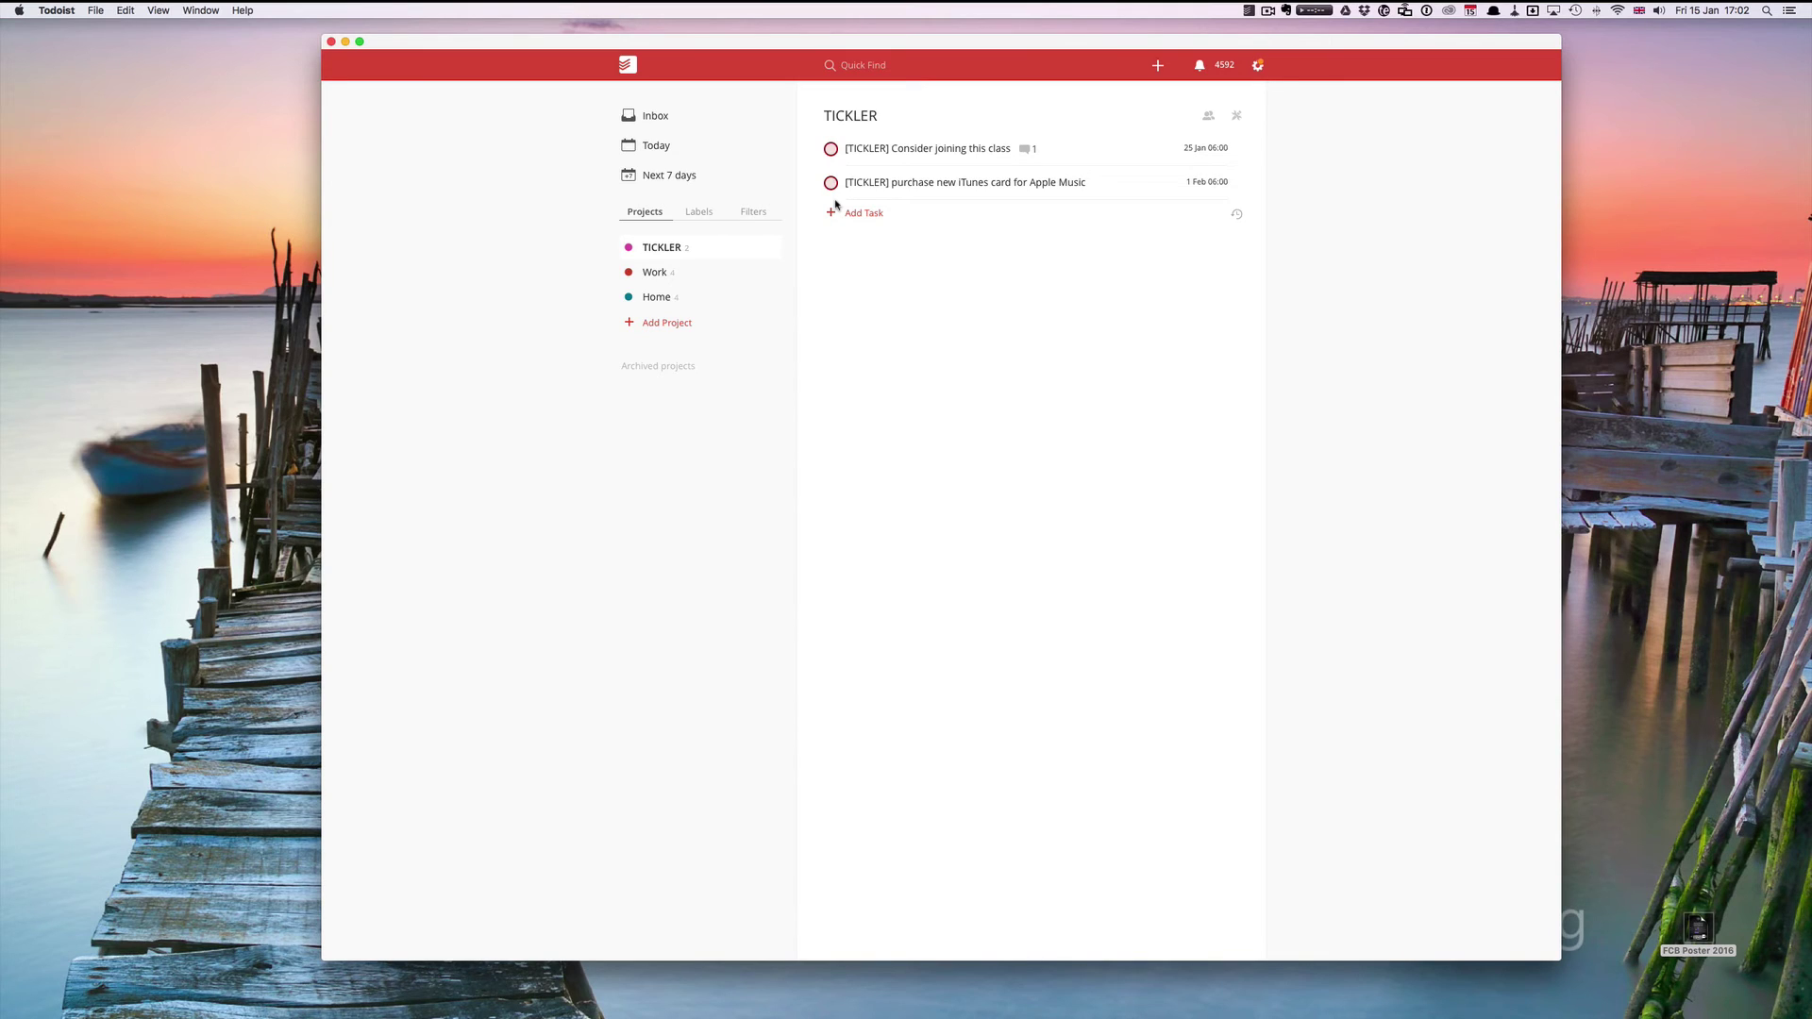
mouse_move(1096, 185)
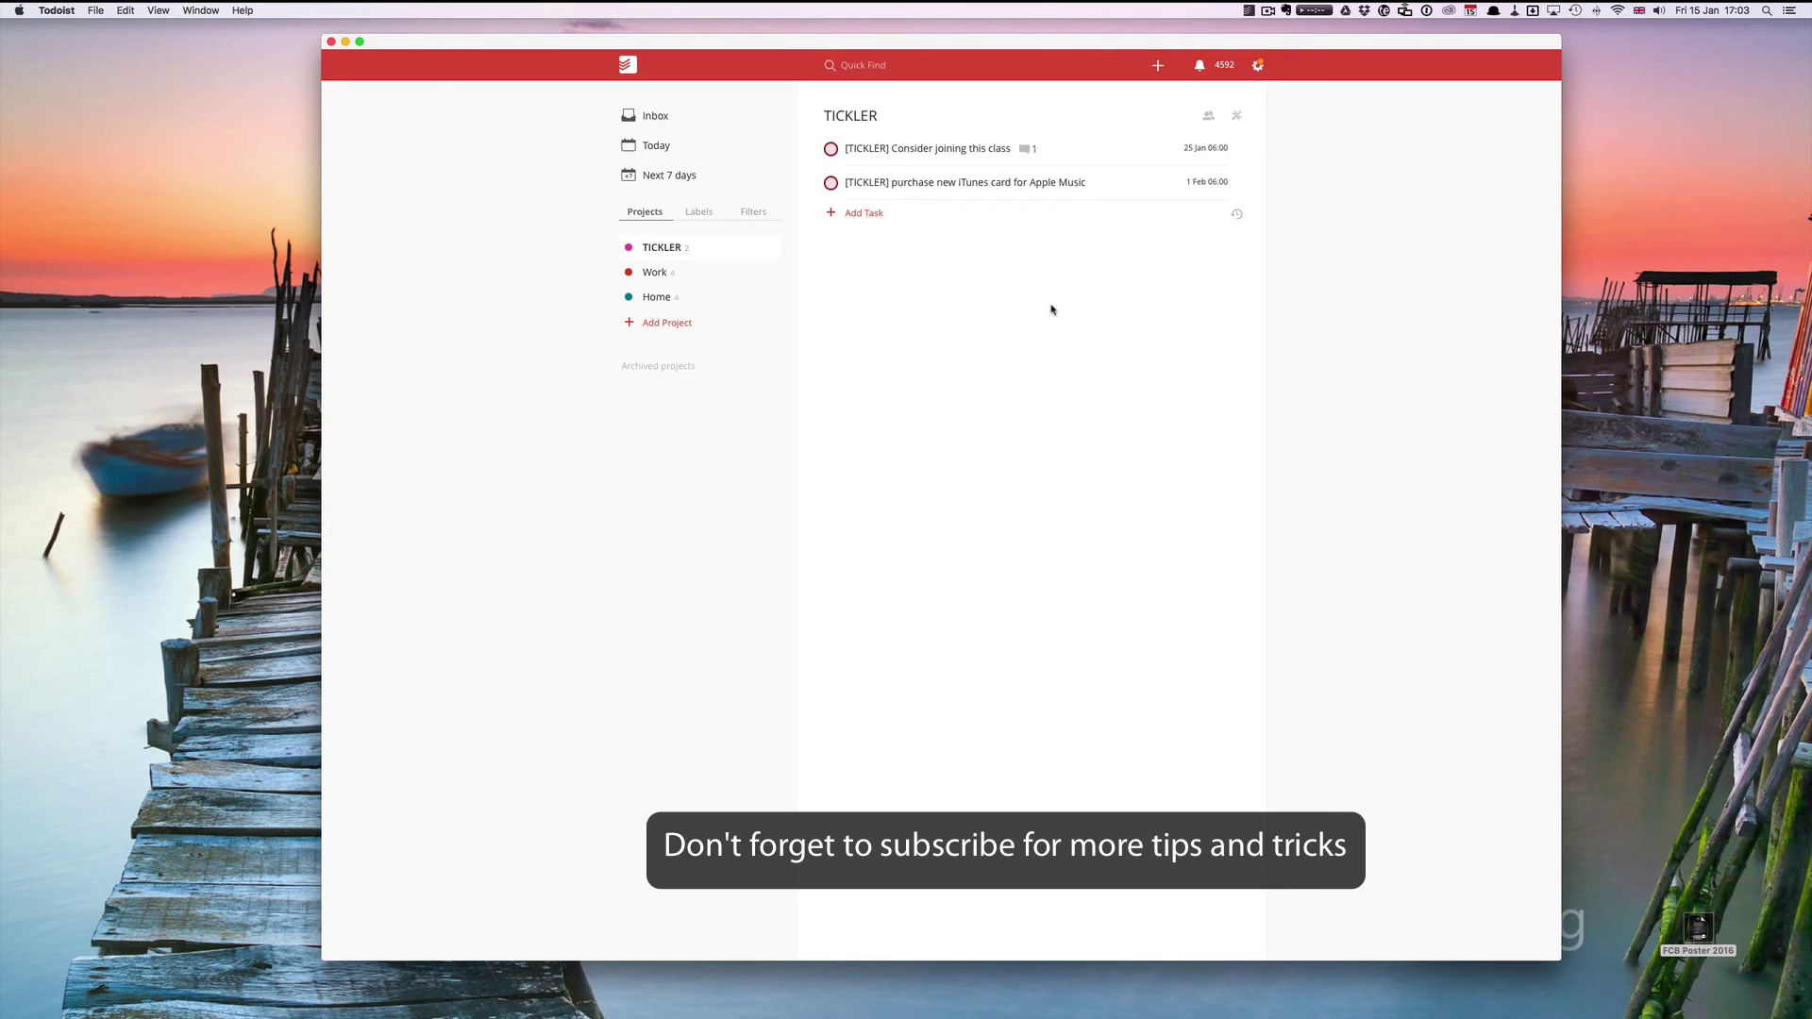
Tick off the class task and the iTunes card task.
click(830, 148)
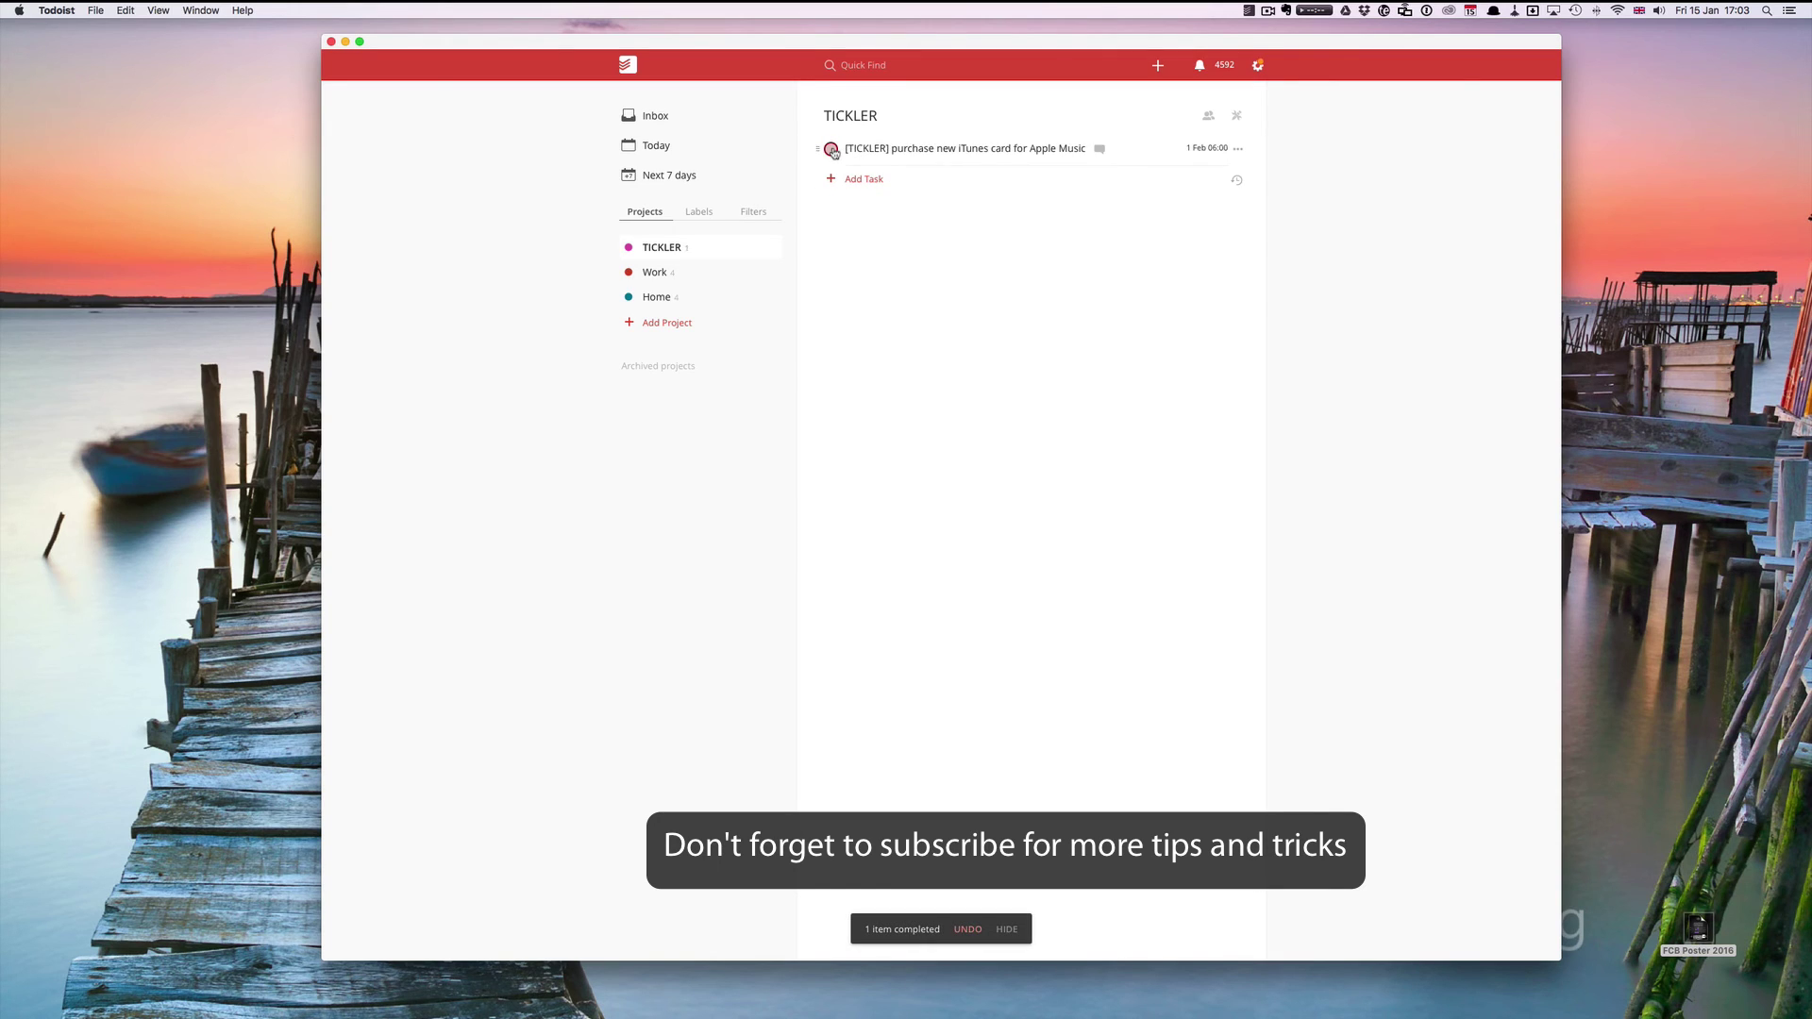
click(832, 149)
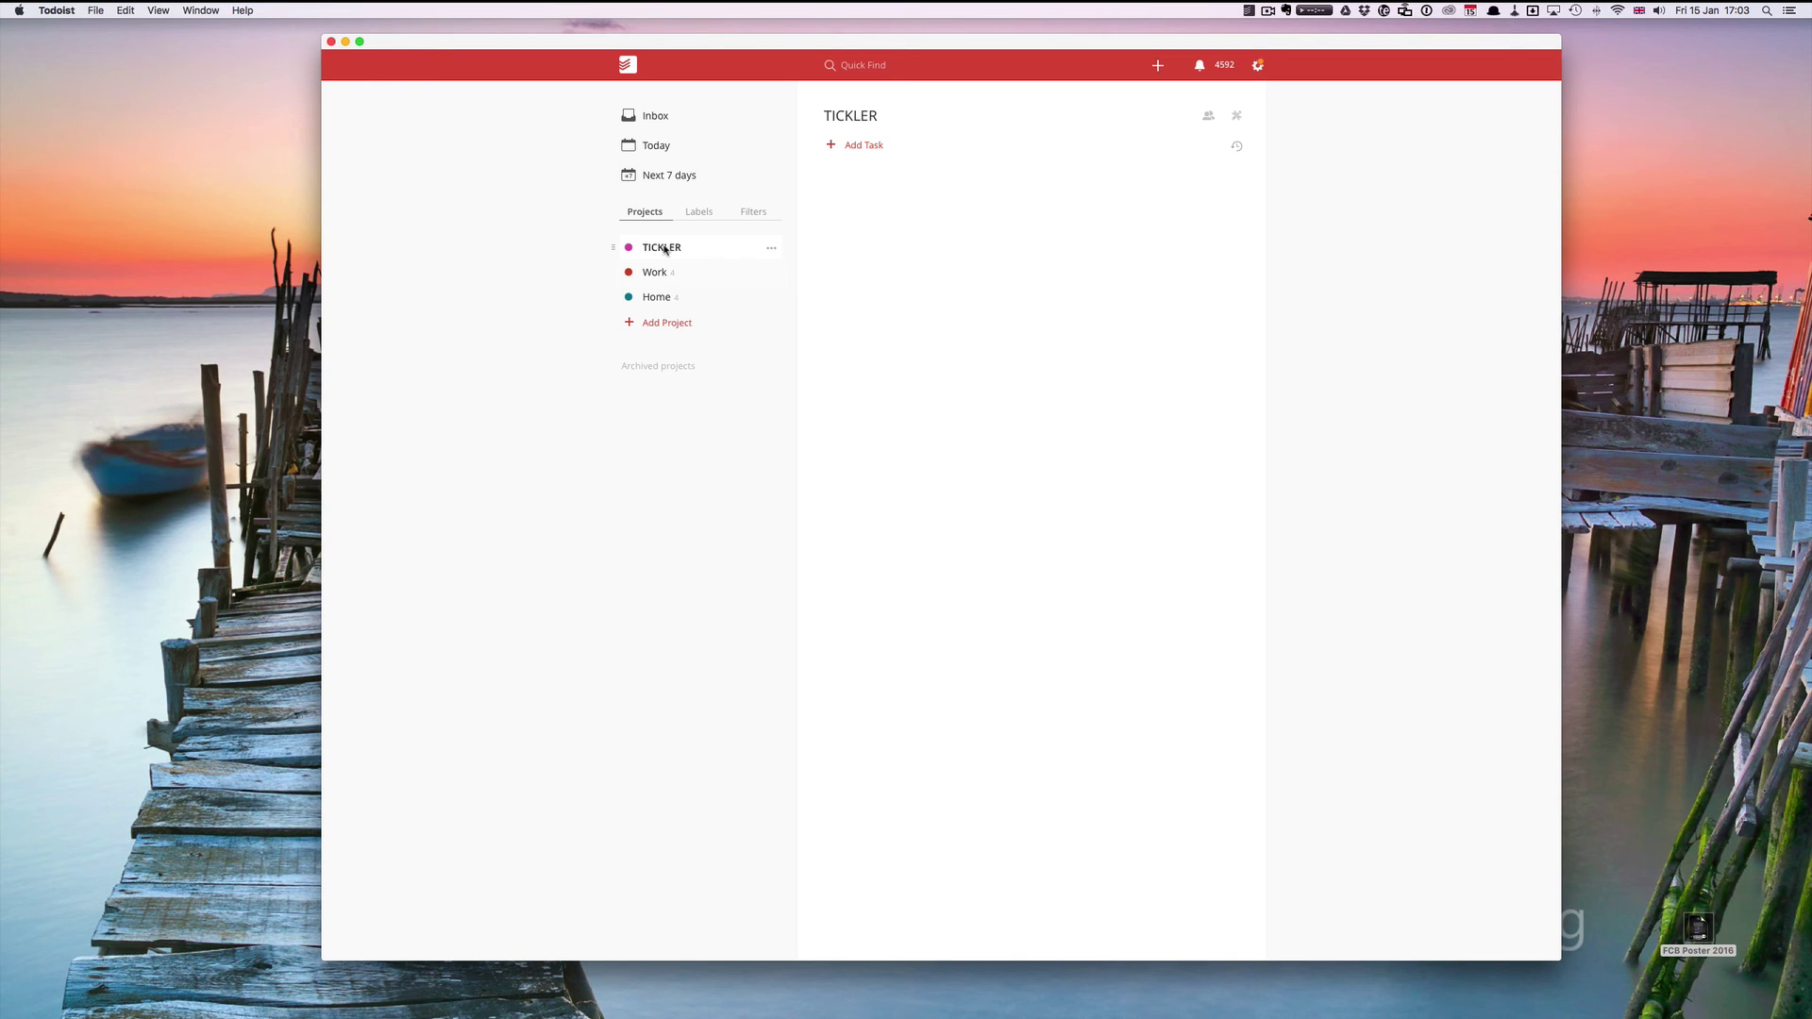
click(867, 147)
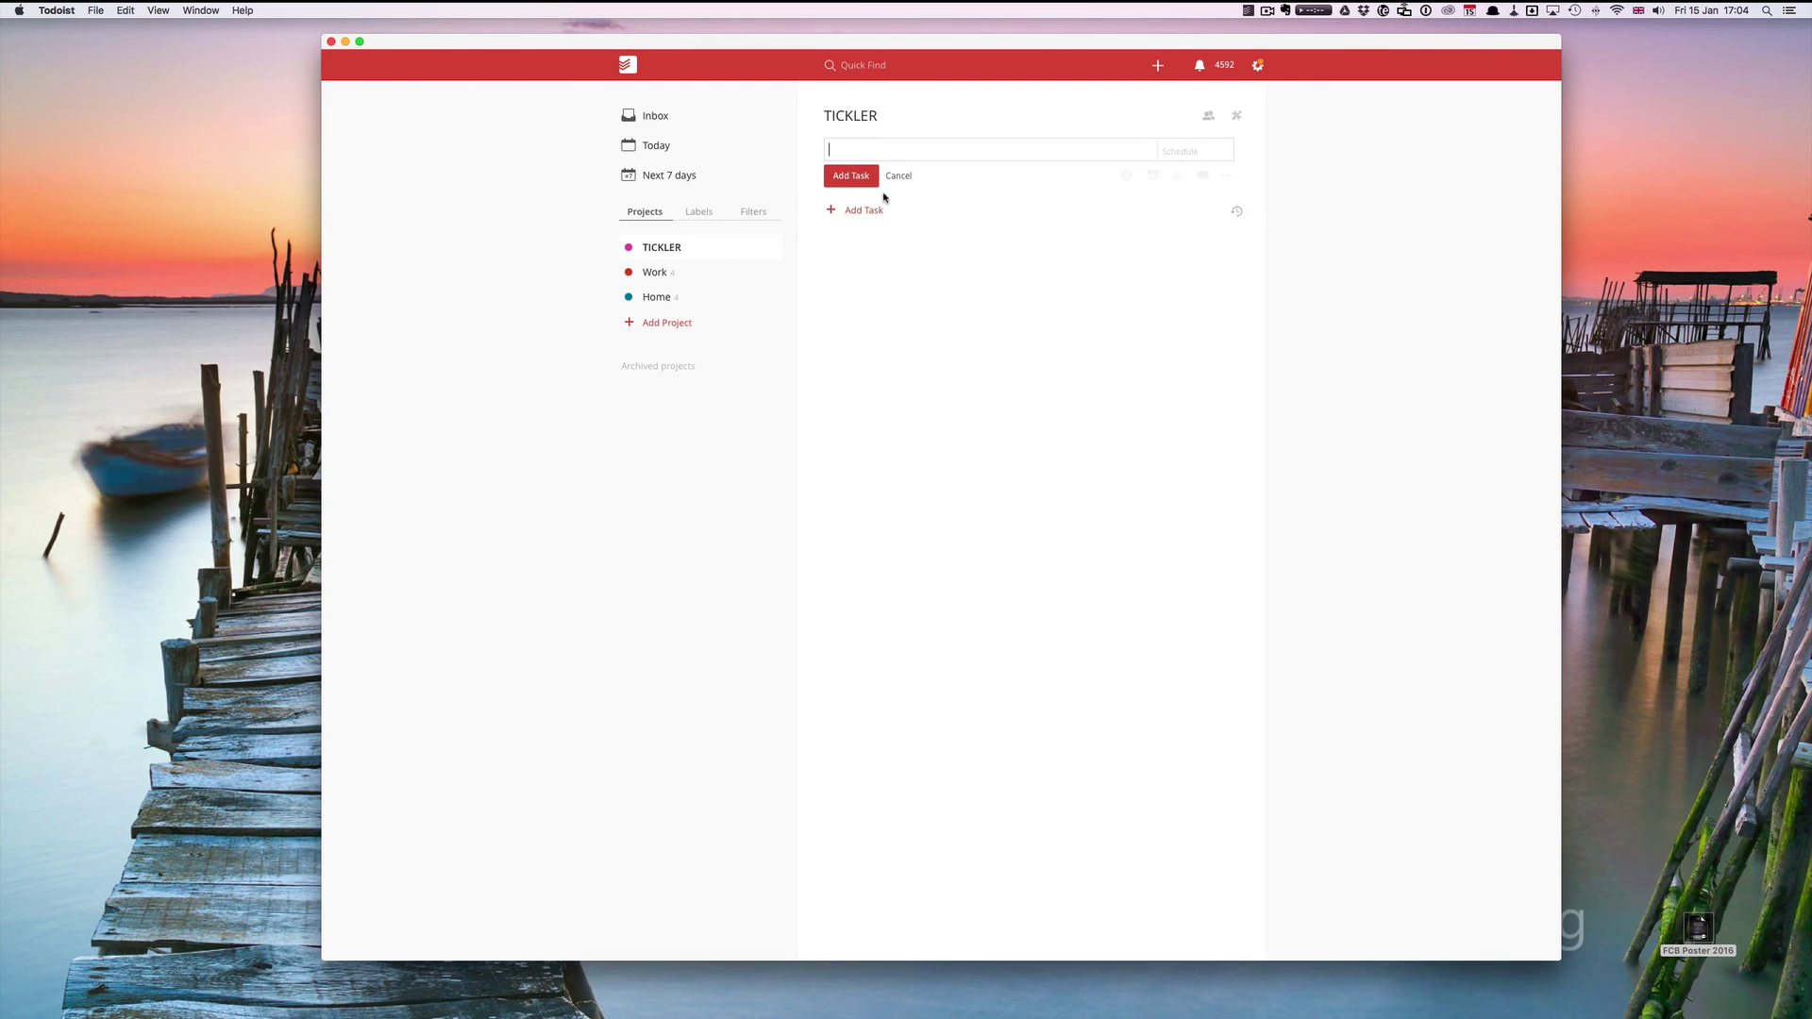
text(Consider joining this class)
key(Tab)
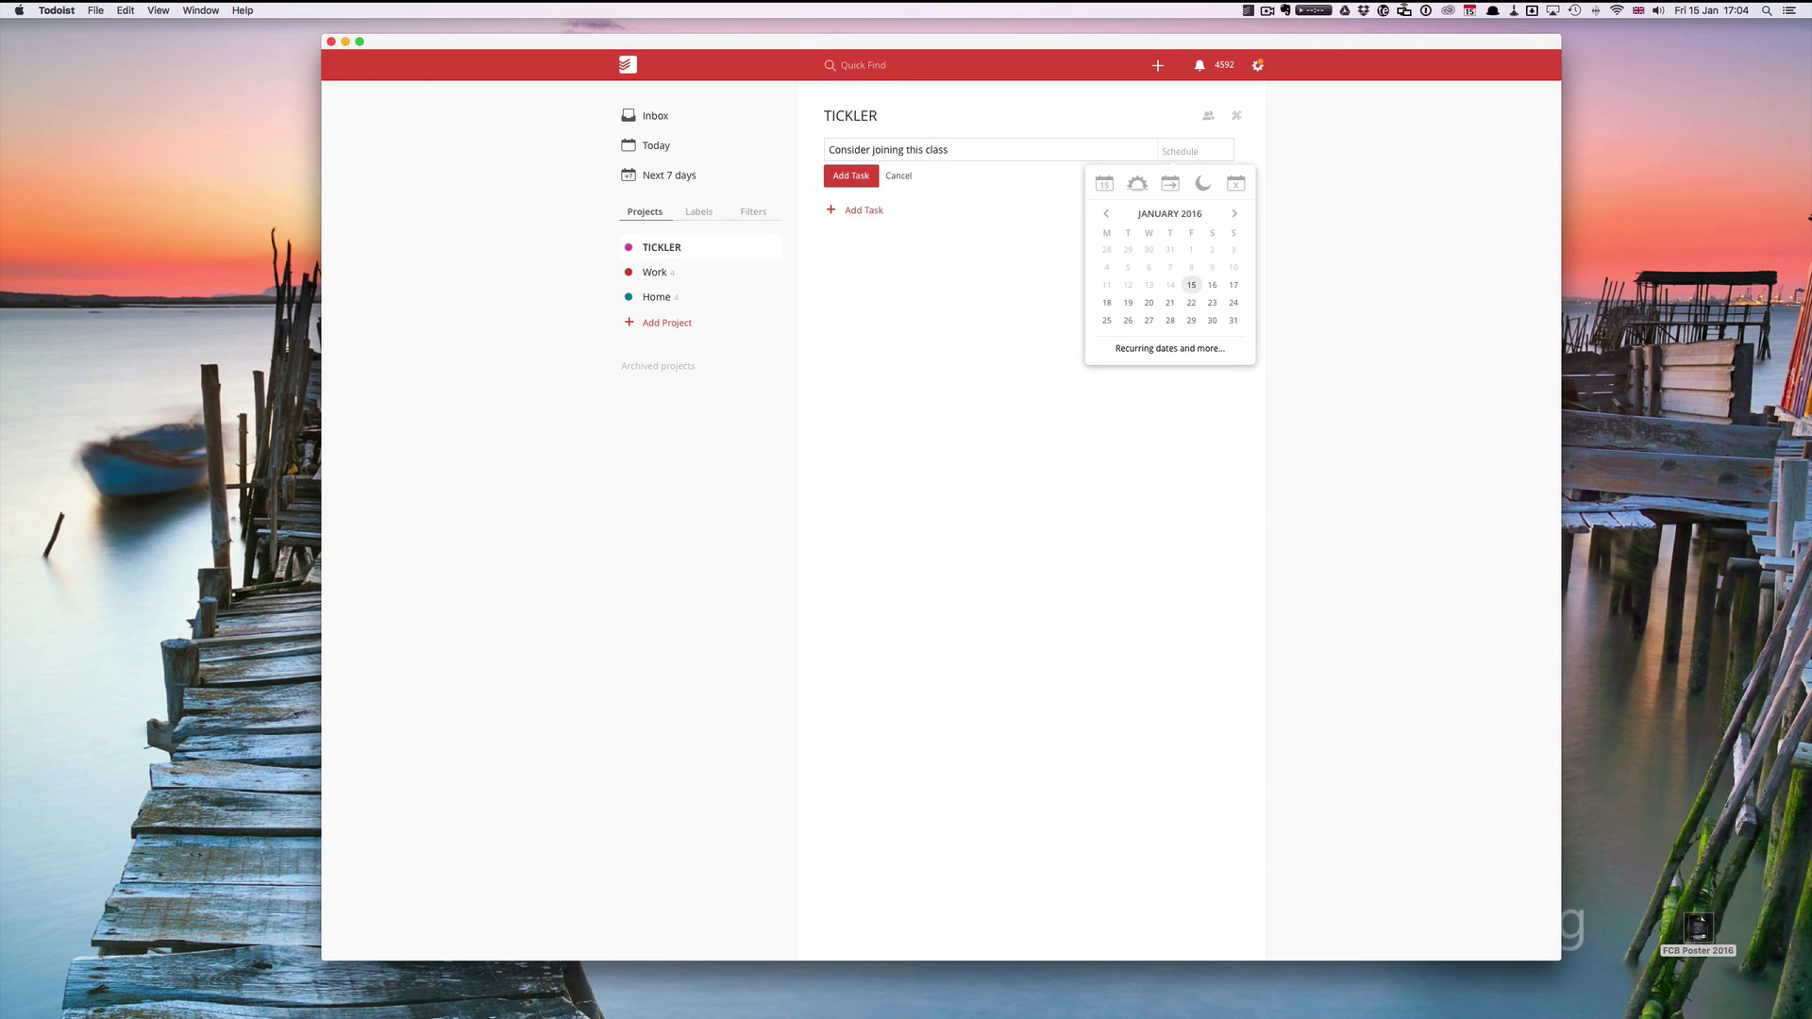
text(24)
text( February)
text( @ 6AM)
click(830, 151)
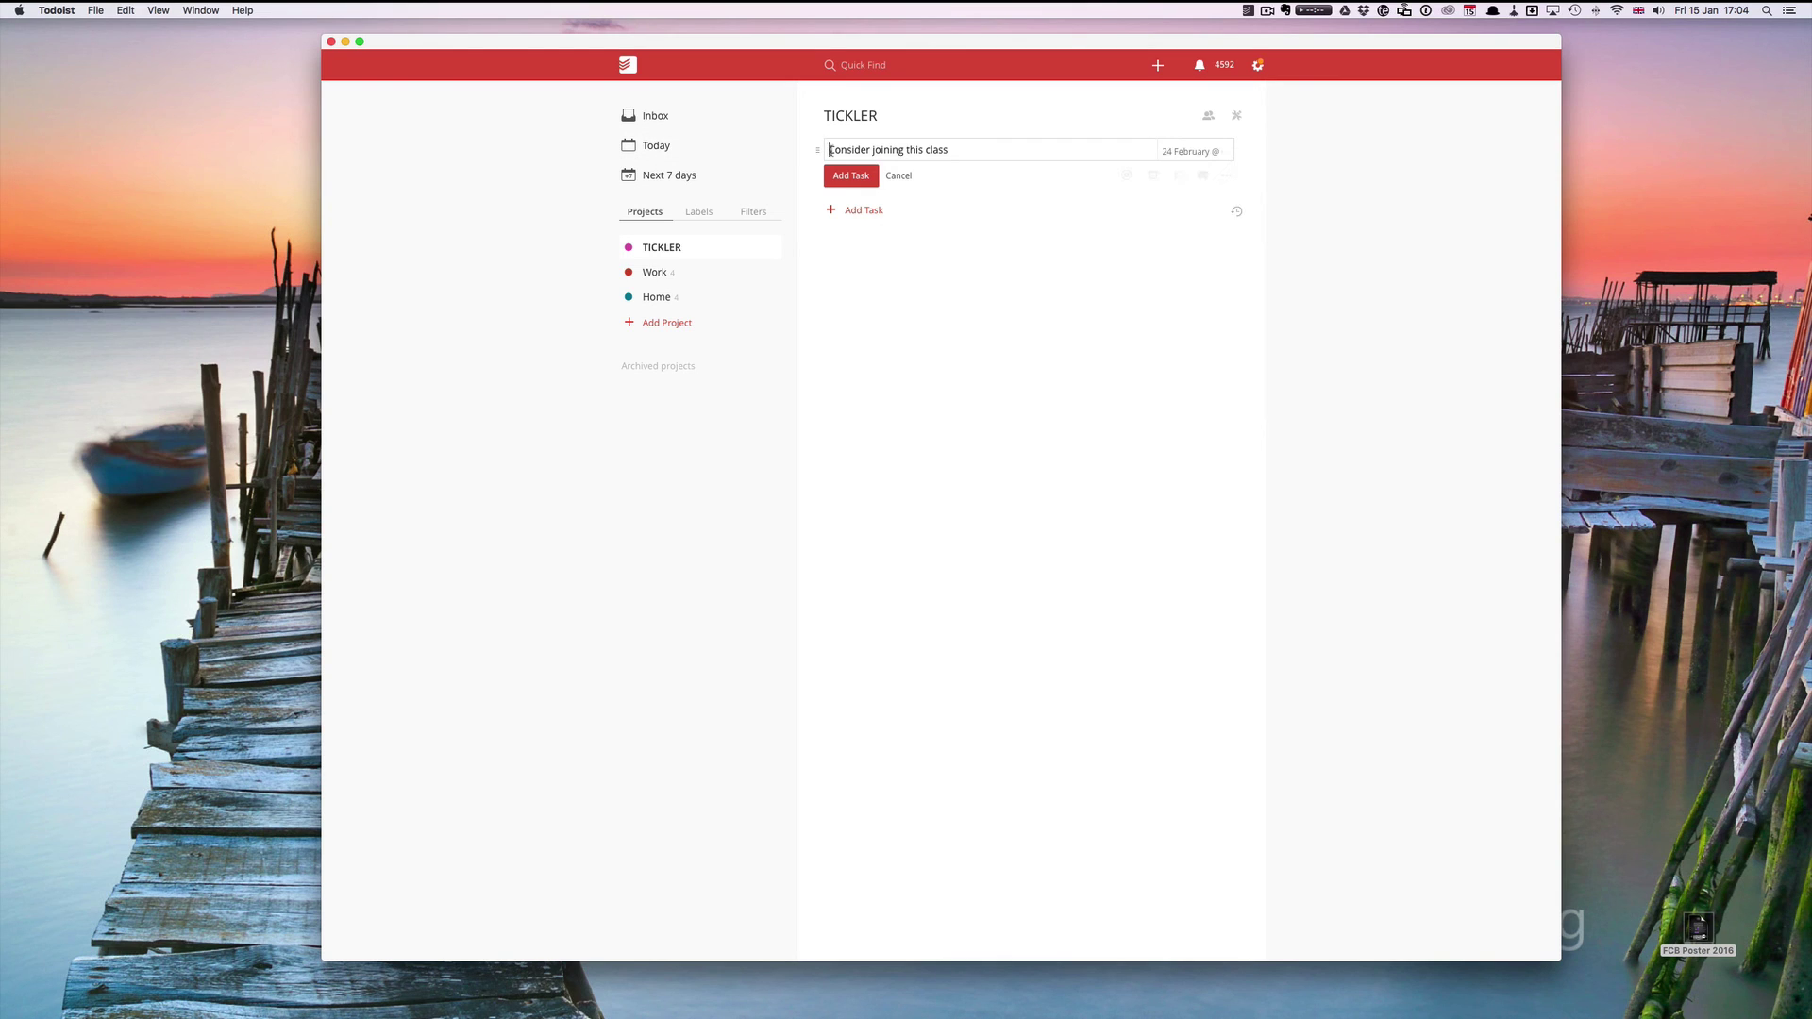
text([TICKLER] )
text( @TICKLER)
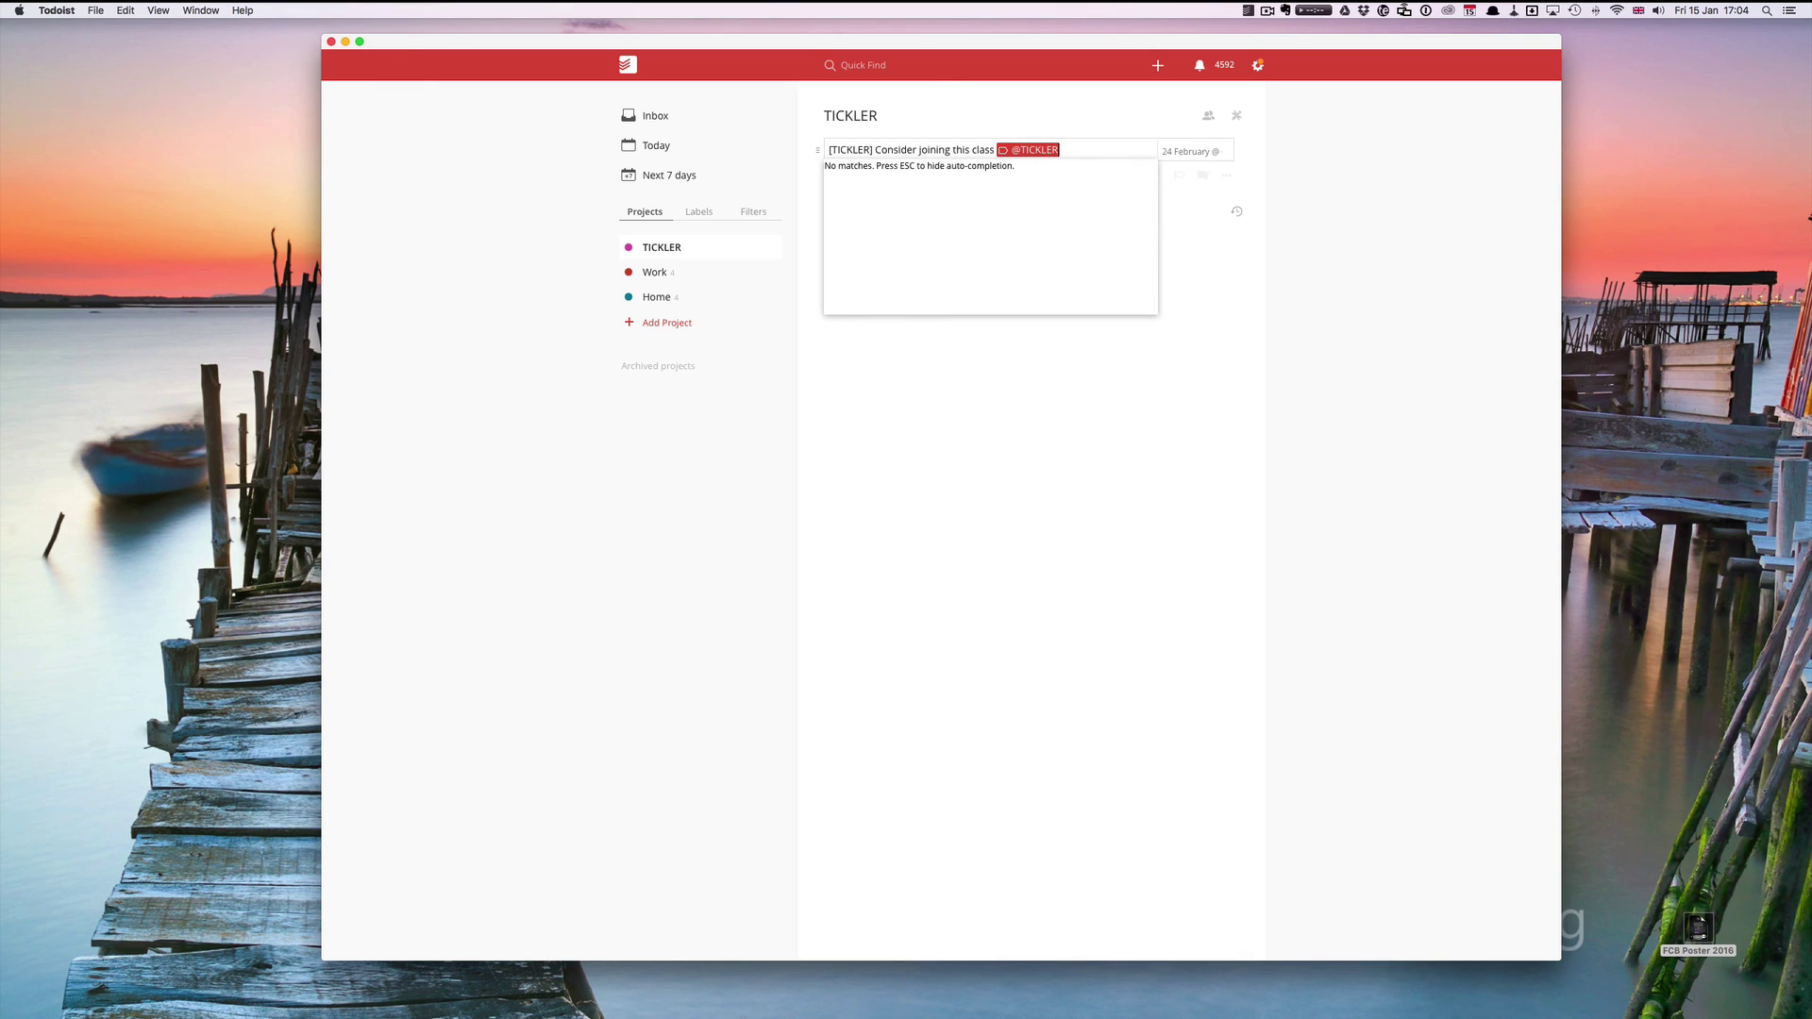
key(Escape)
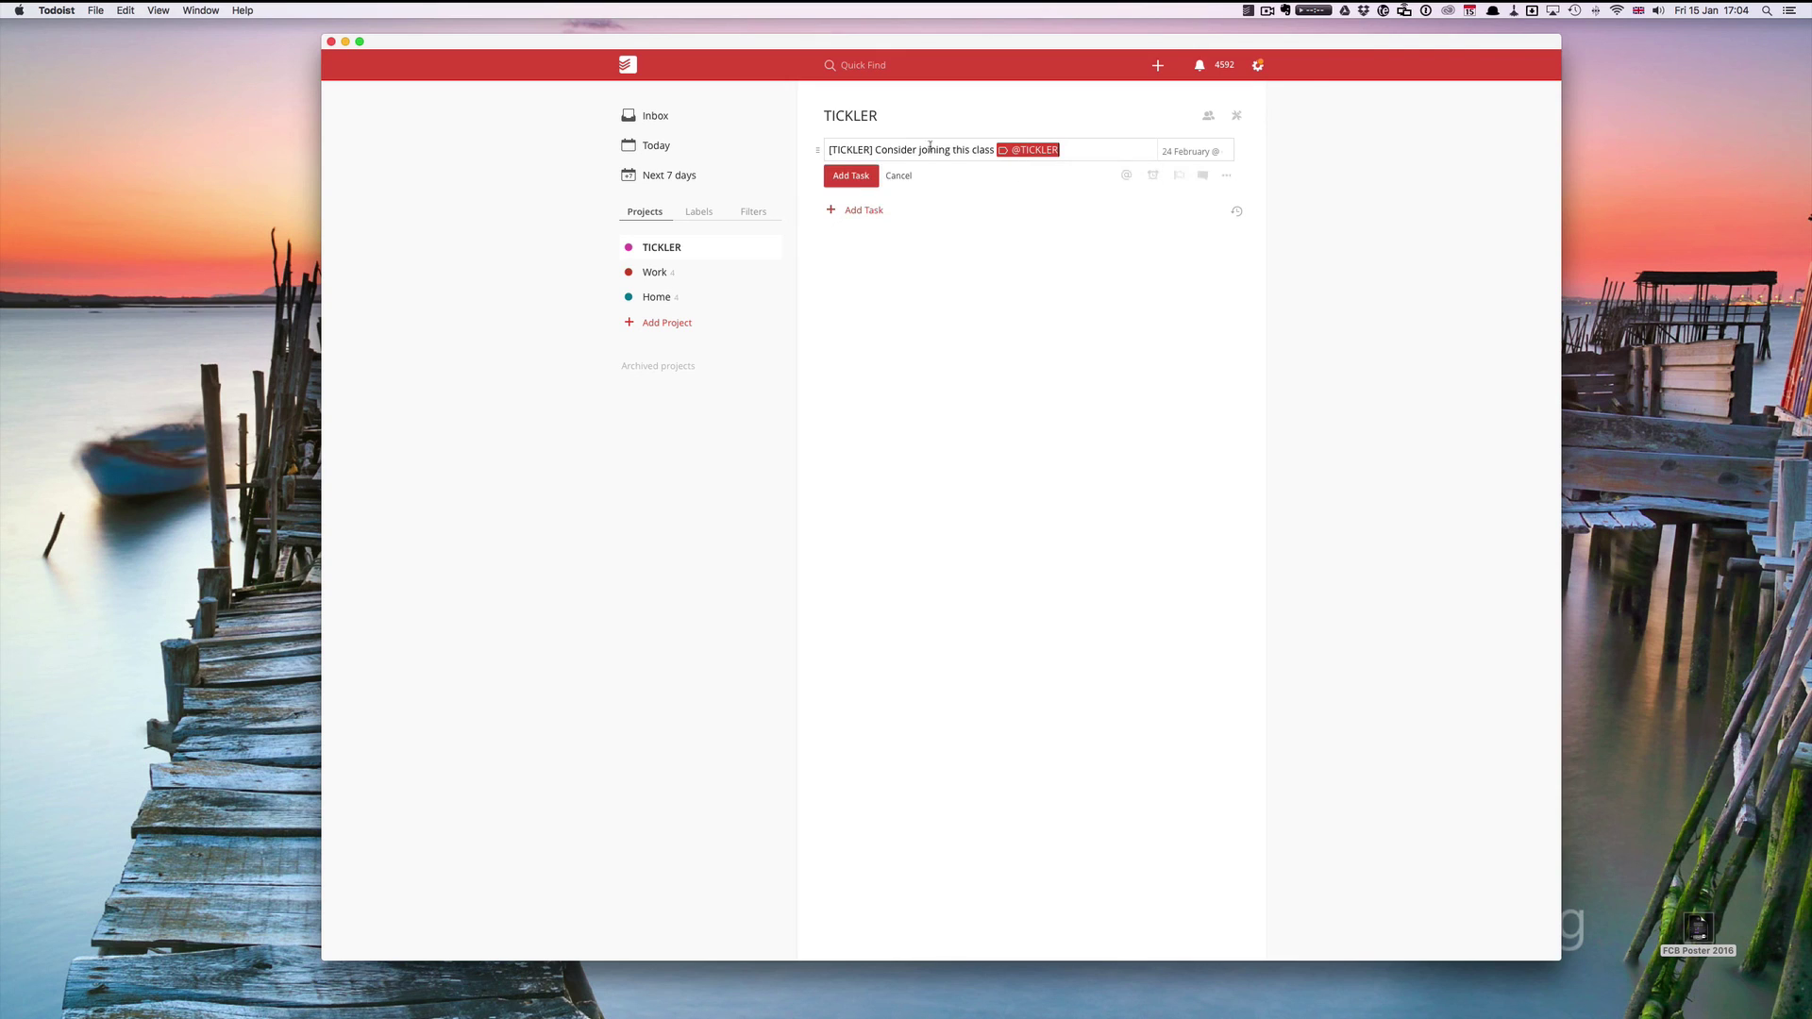
click(852, 177)
click(724, 212)
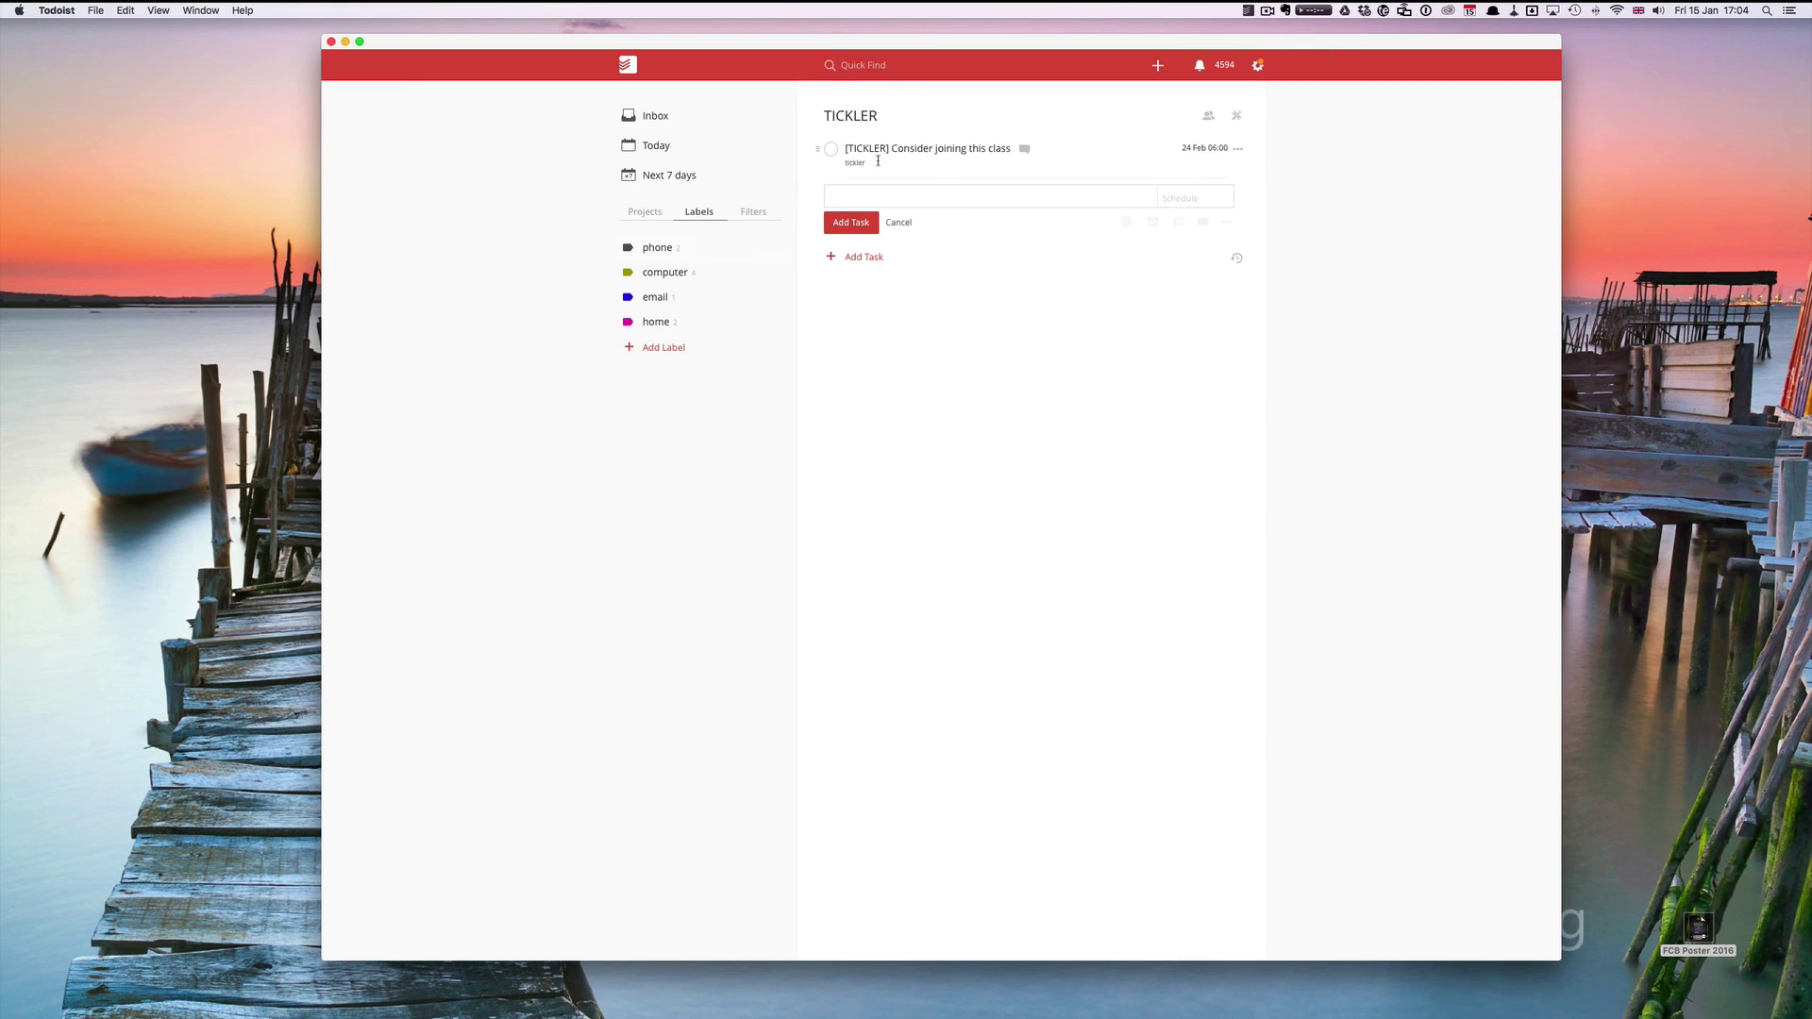
click(660, 215)
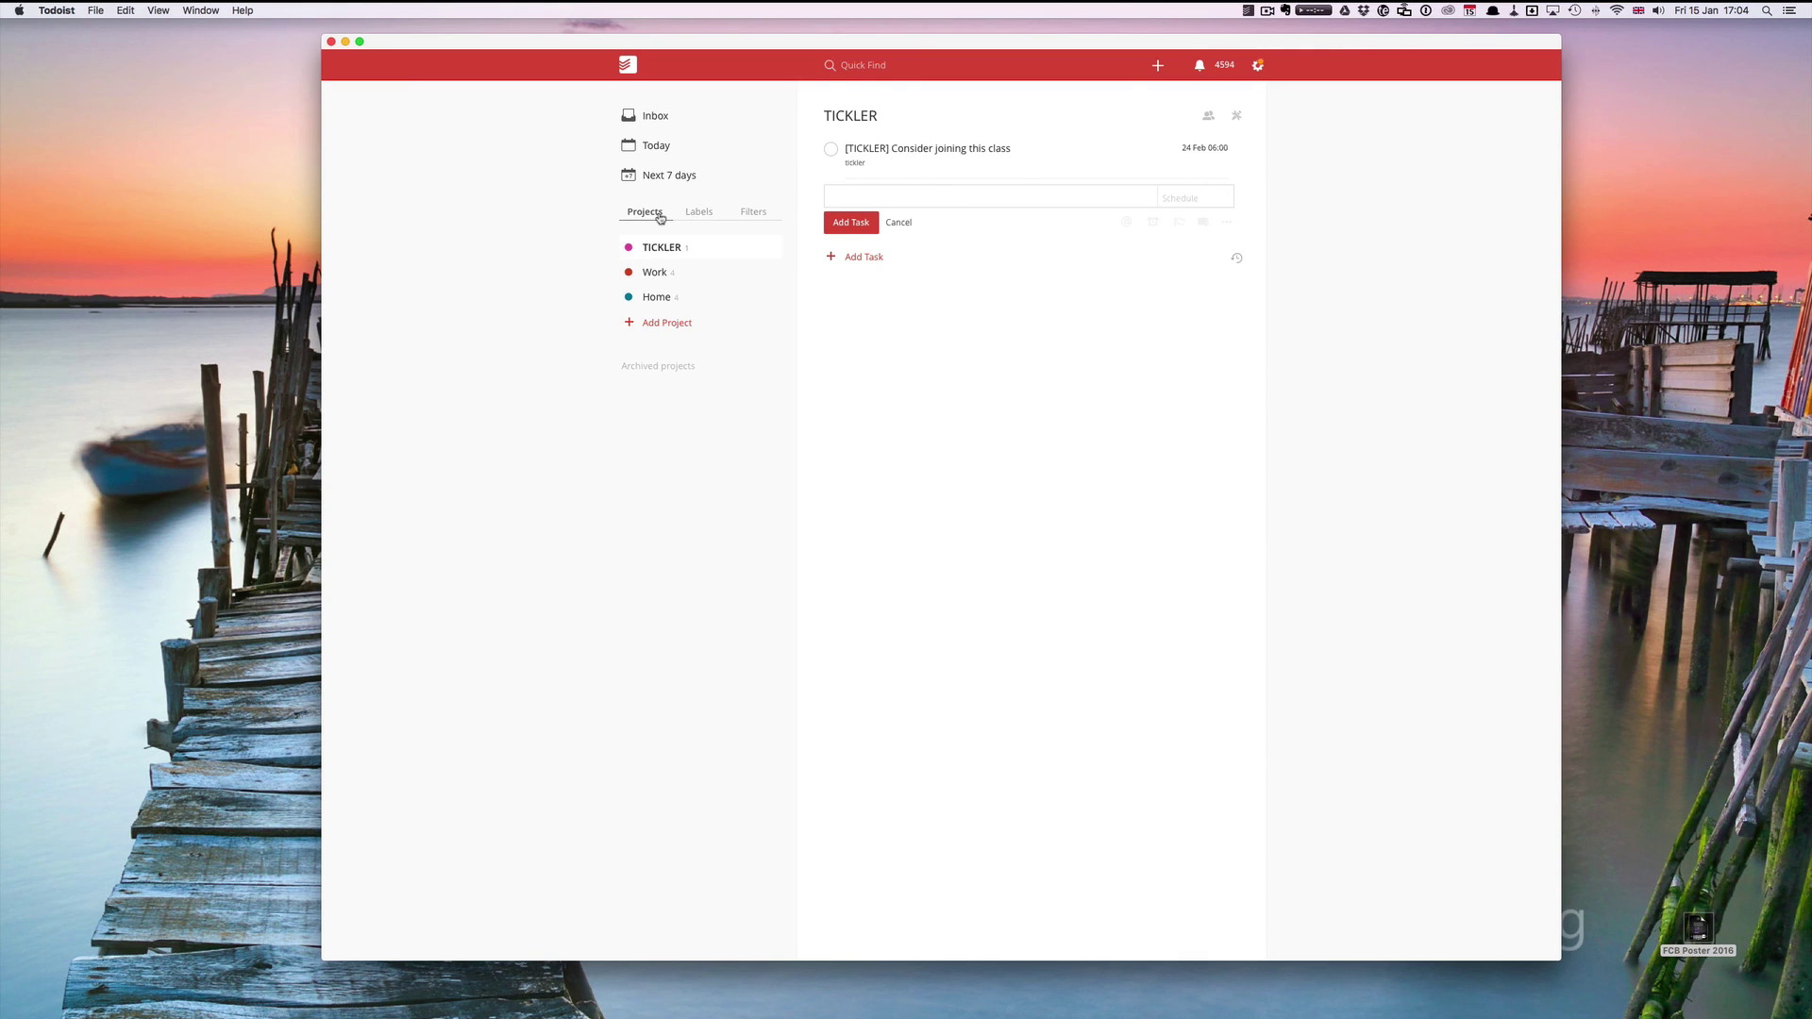
click(859, 165)
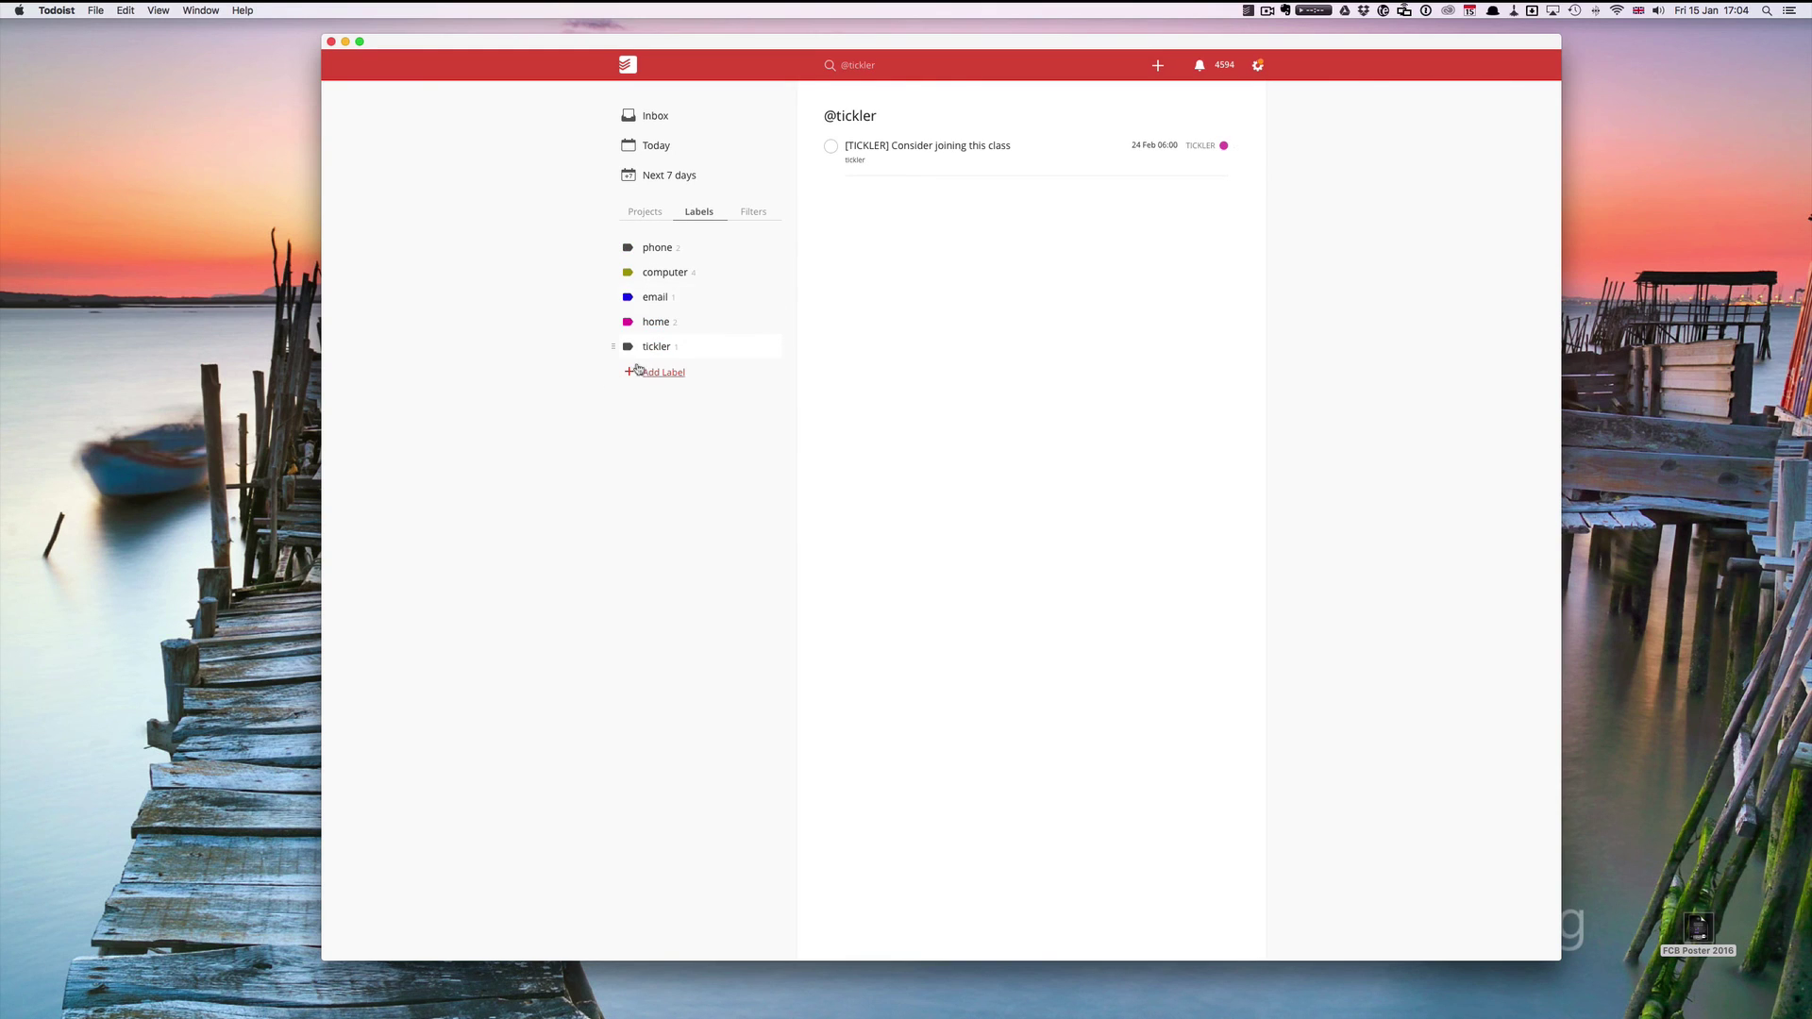